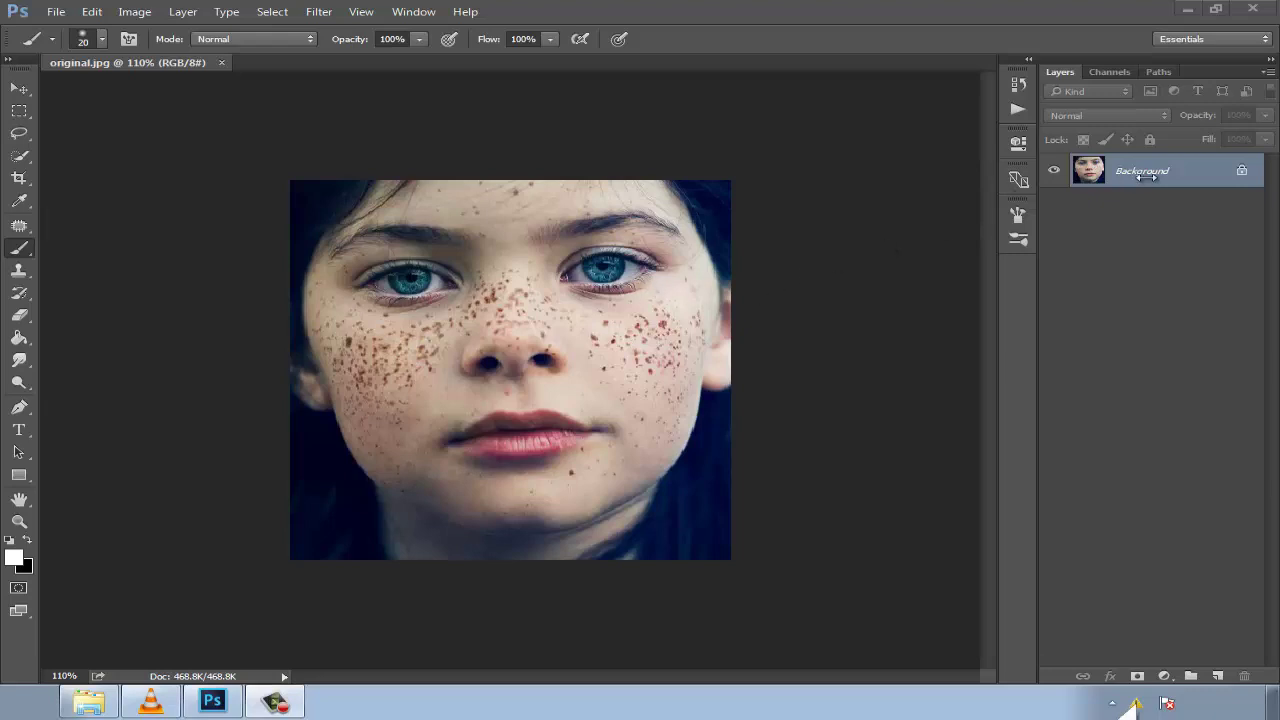
Create a Background copy layer above Background, redoing the duplicate once, and pick the Move tool
drag(1143, 176, 1217, 676)
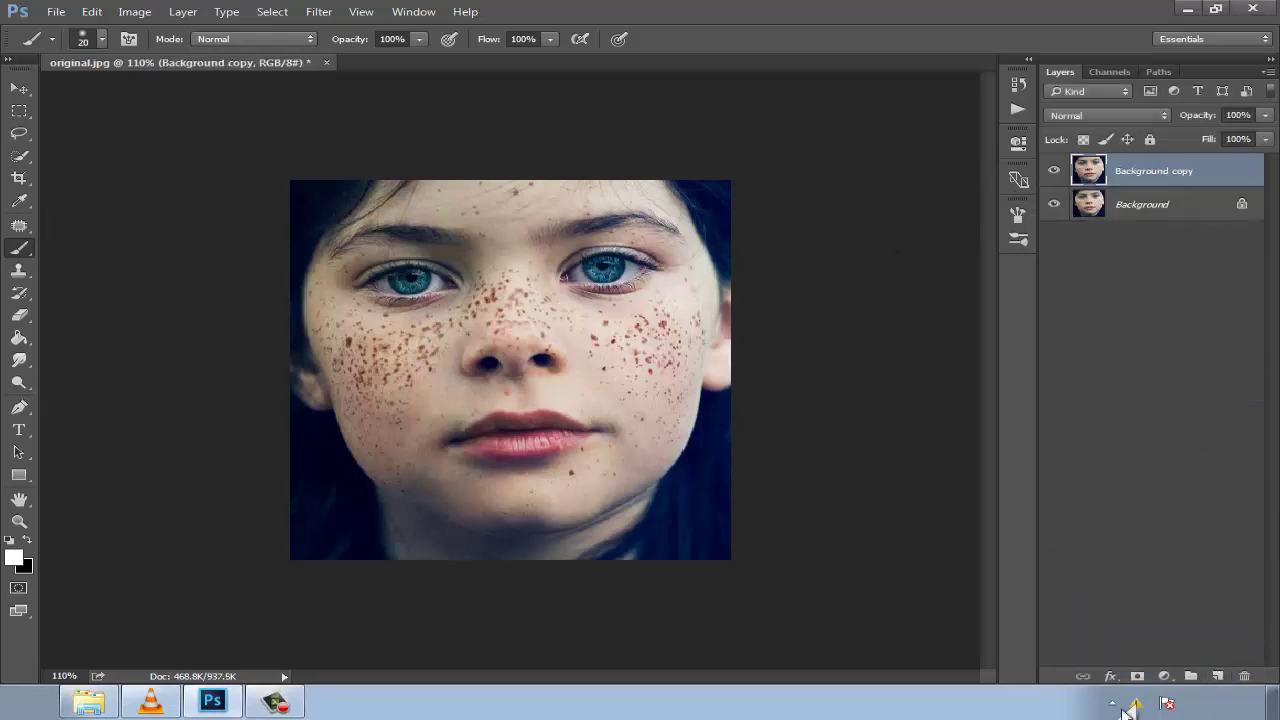
click(1116, 705)
click(1143, 705)
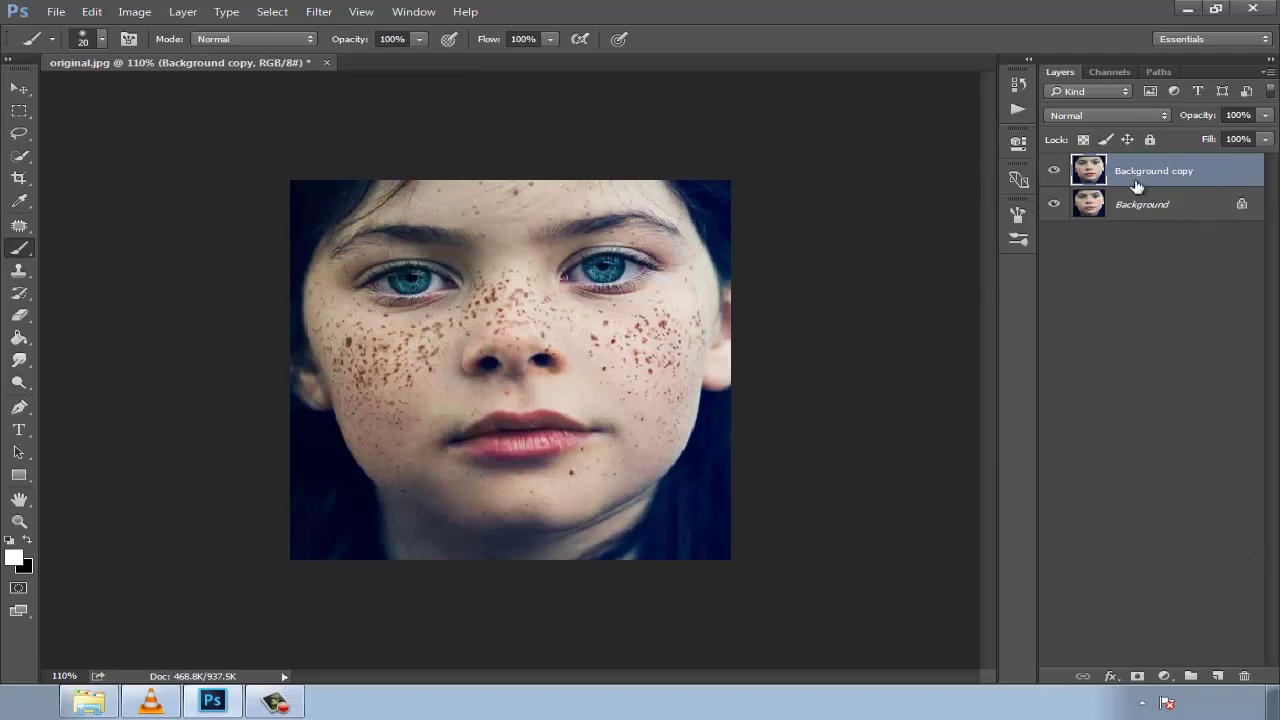
drag(1136, 186, 1244, 676)
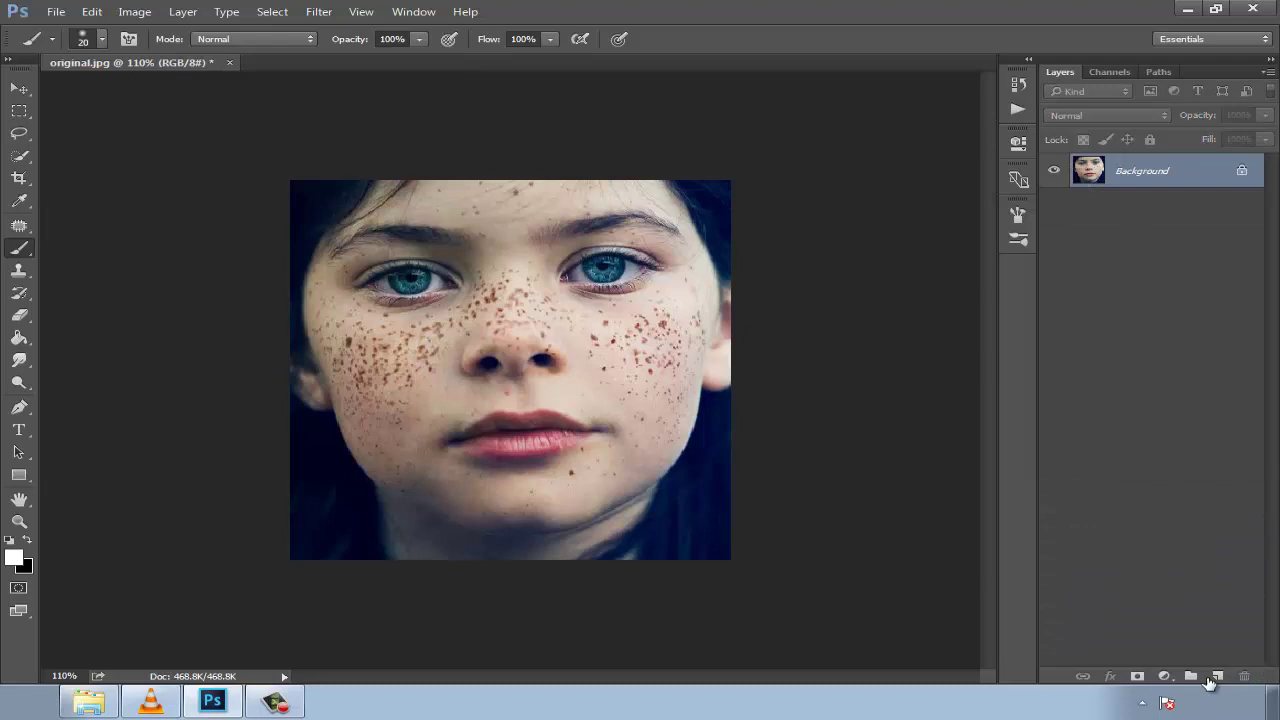
click(1140, 703)
click(1146, 466)
drag(1130, 186, 1218, 676)
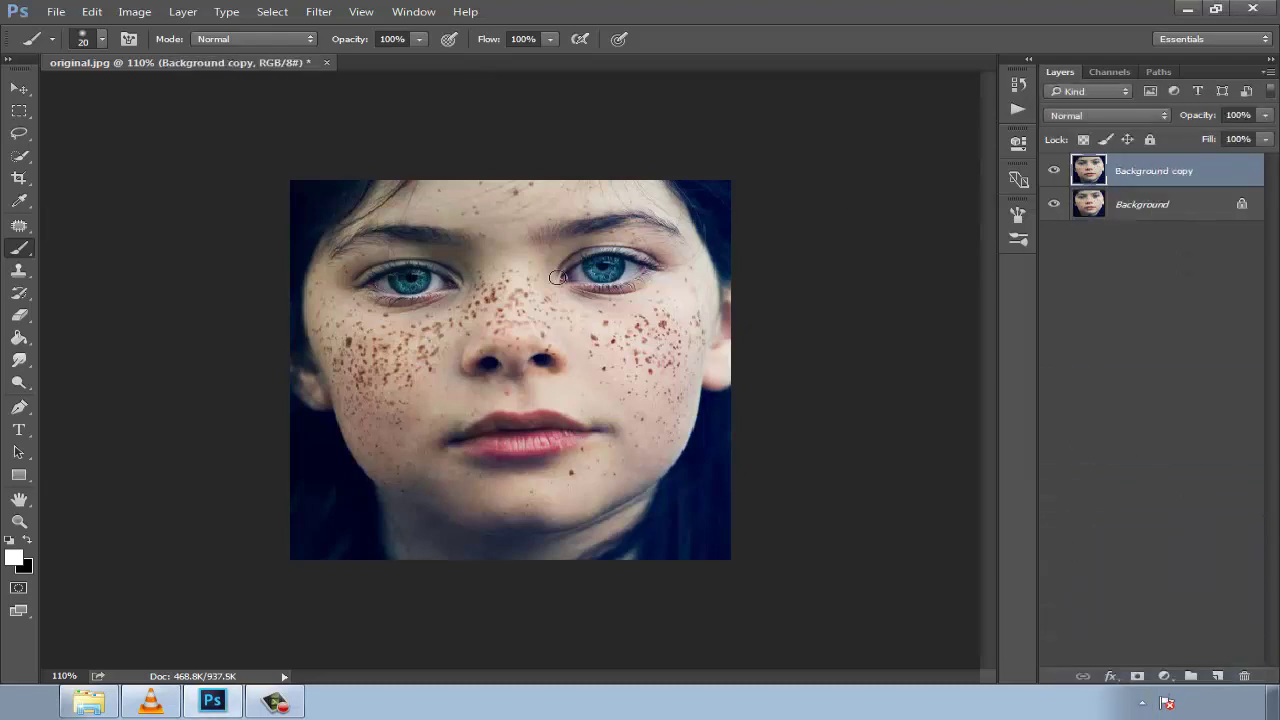
click(17, 91)
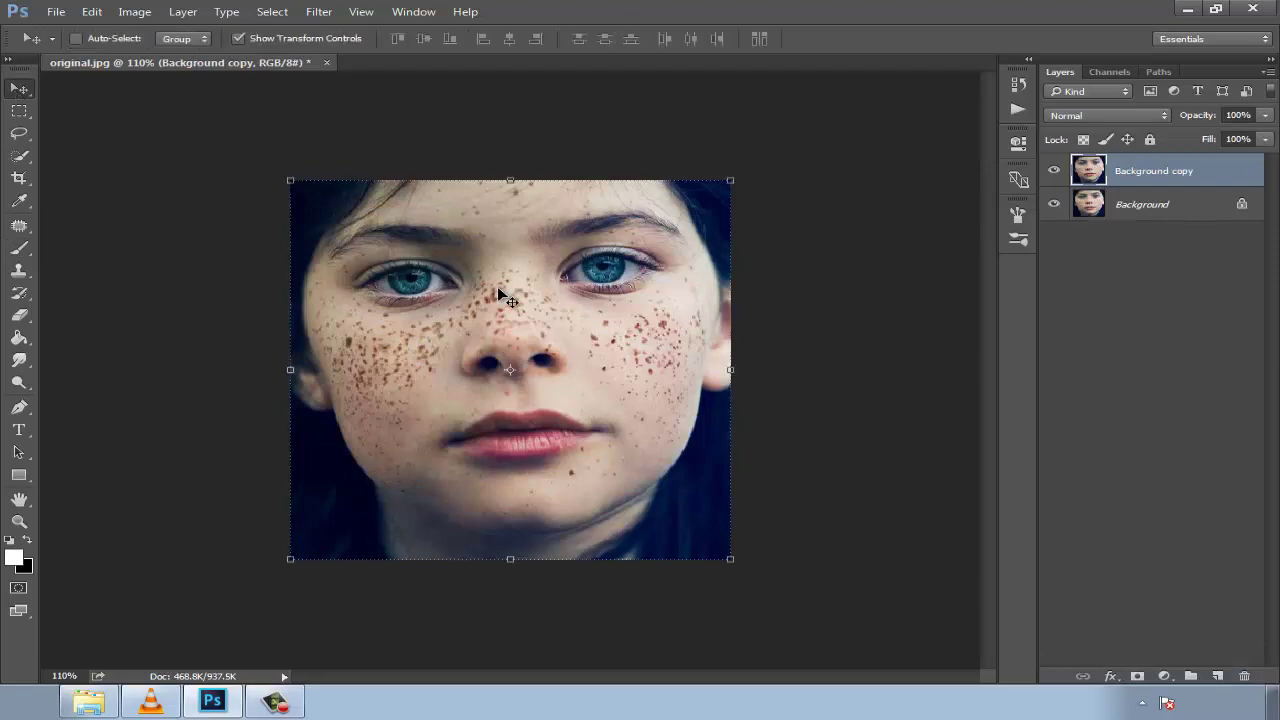
Zoom in and out on the freckled cheek to inspect it closely
scroll(600, 330, up, 4)
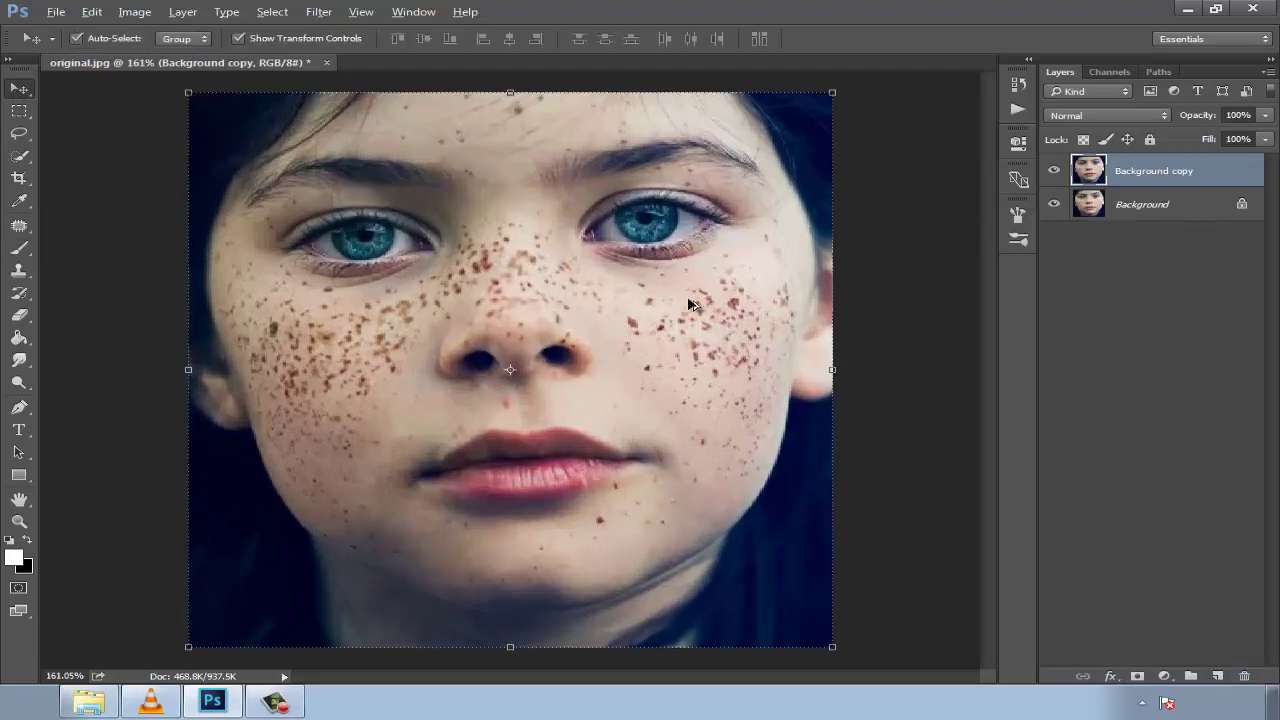
scroll(689, 303, up, 2)
scroll(731, 362, up, 1)
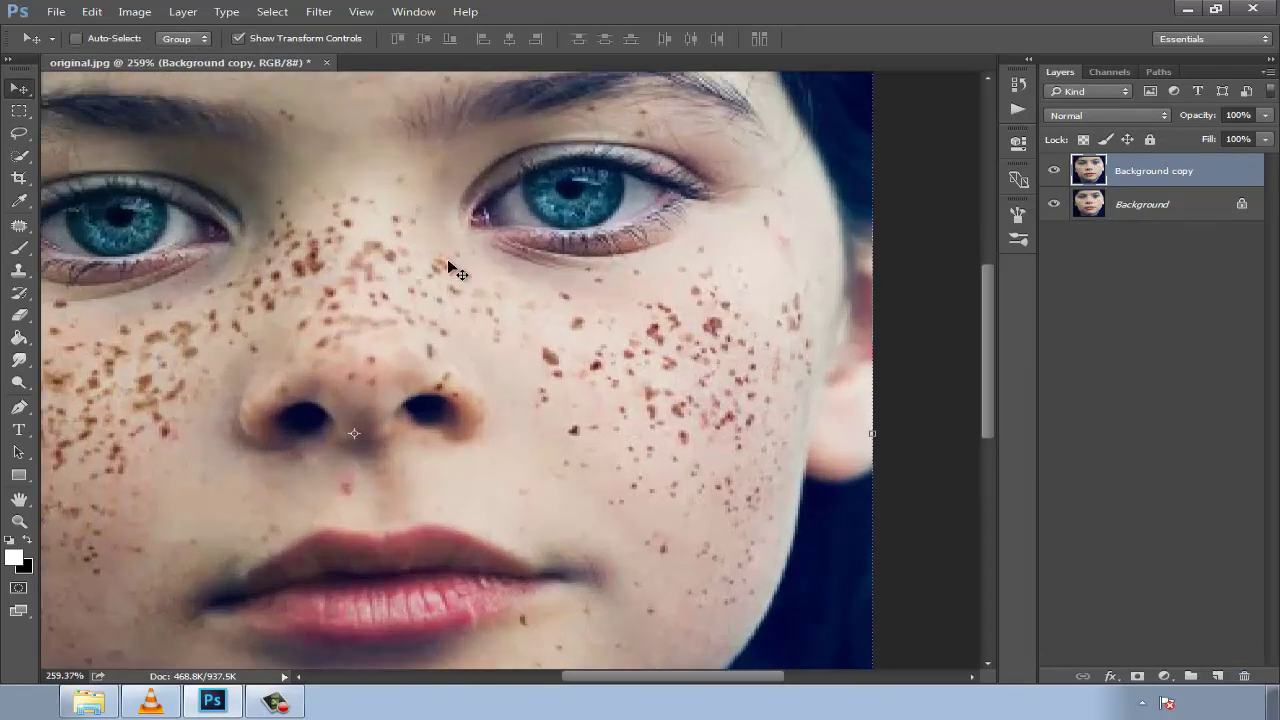
scroll(650, 433, down, 1)
scroll(600, 430, down, 1)
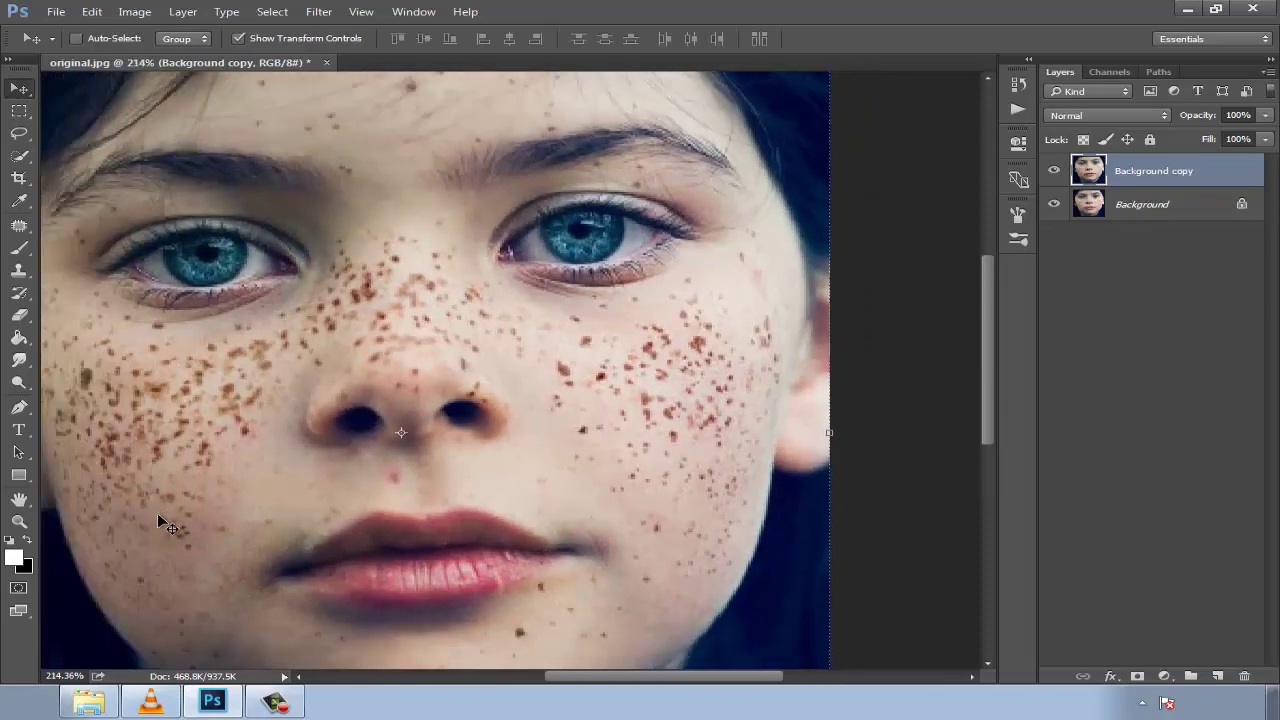
scroll(185, 528, down, 1)
scroll(687, 279, up, 3)
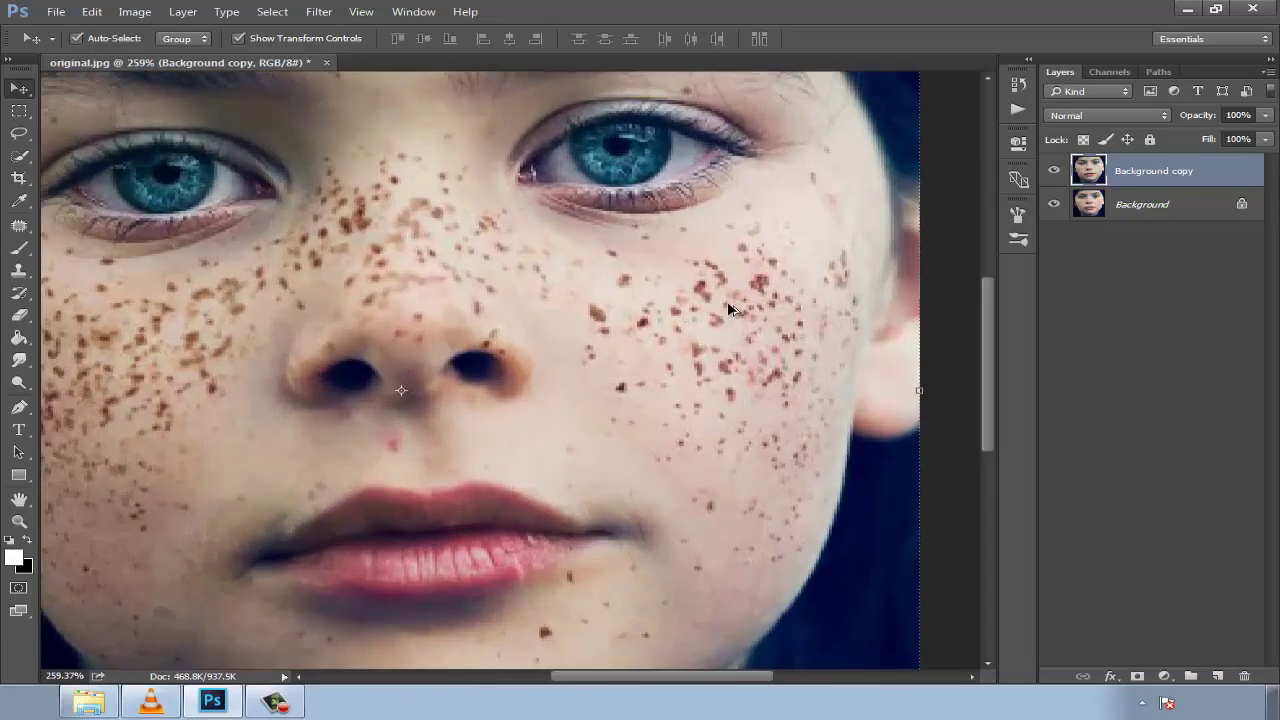
scroll(728, 299, up, 1)
scroll(580, 335, up, 1)
scroll(558, 318, down, 1)
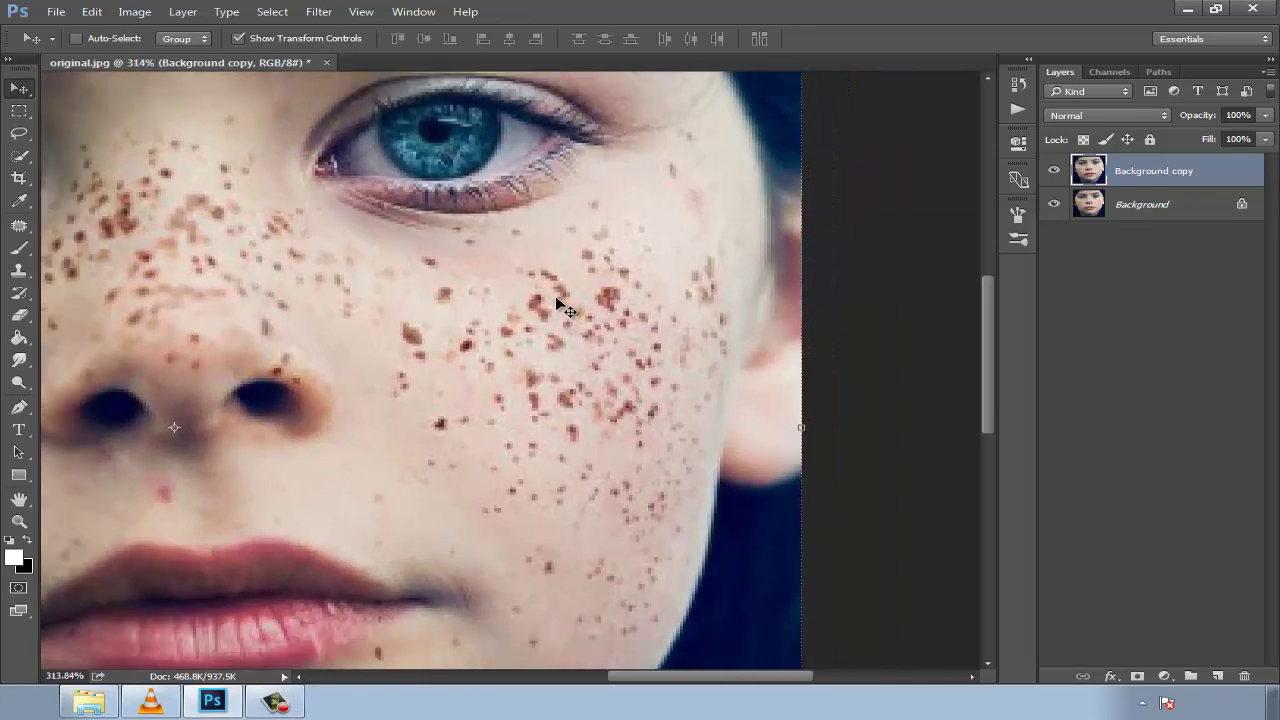
scroll(556, 302, down, 1)
Select the Patch tool from the healing tools flyout
click(22, 228)
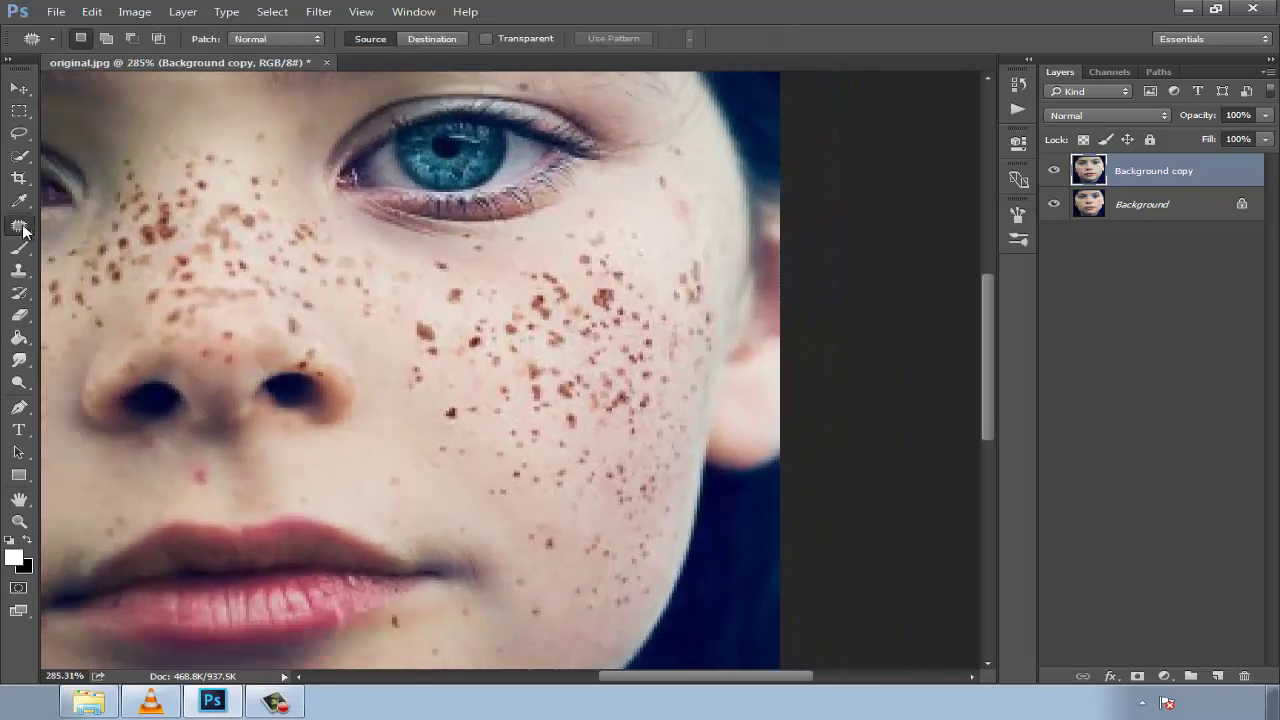
right_click(20, 230)
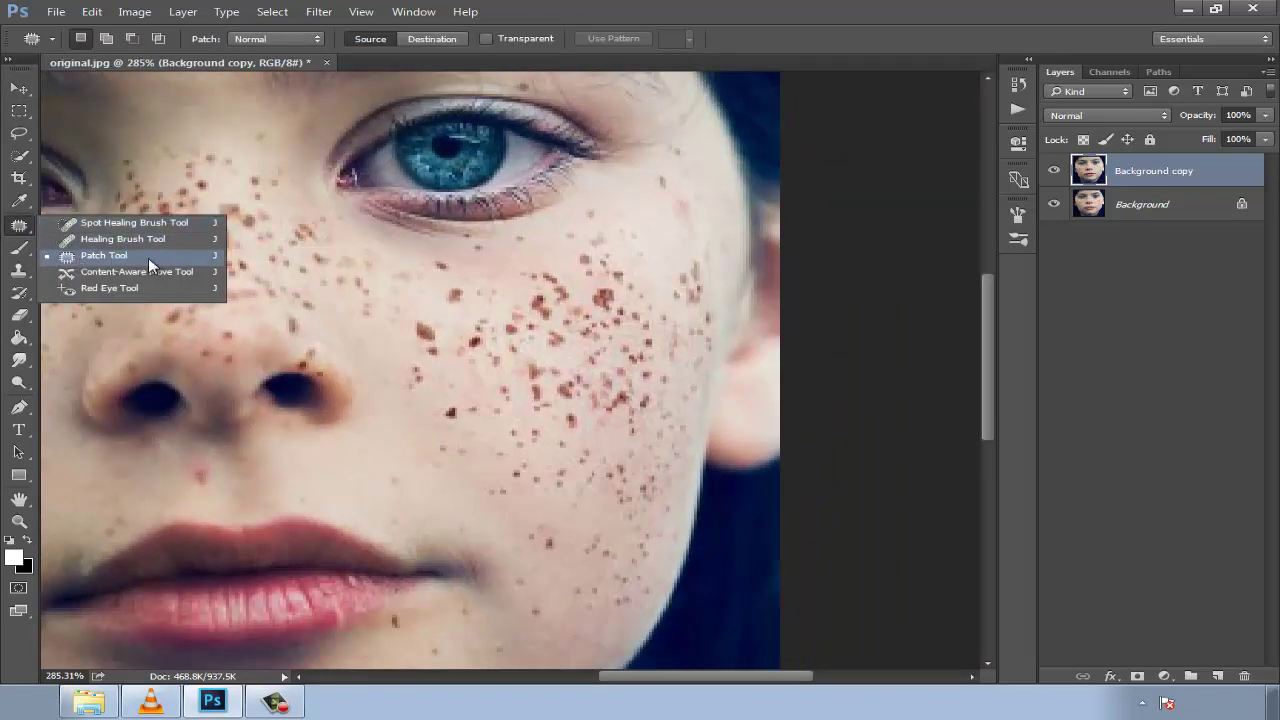
click(148, 258)
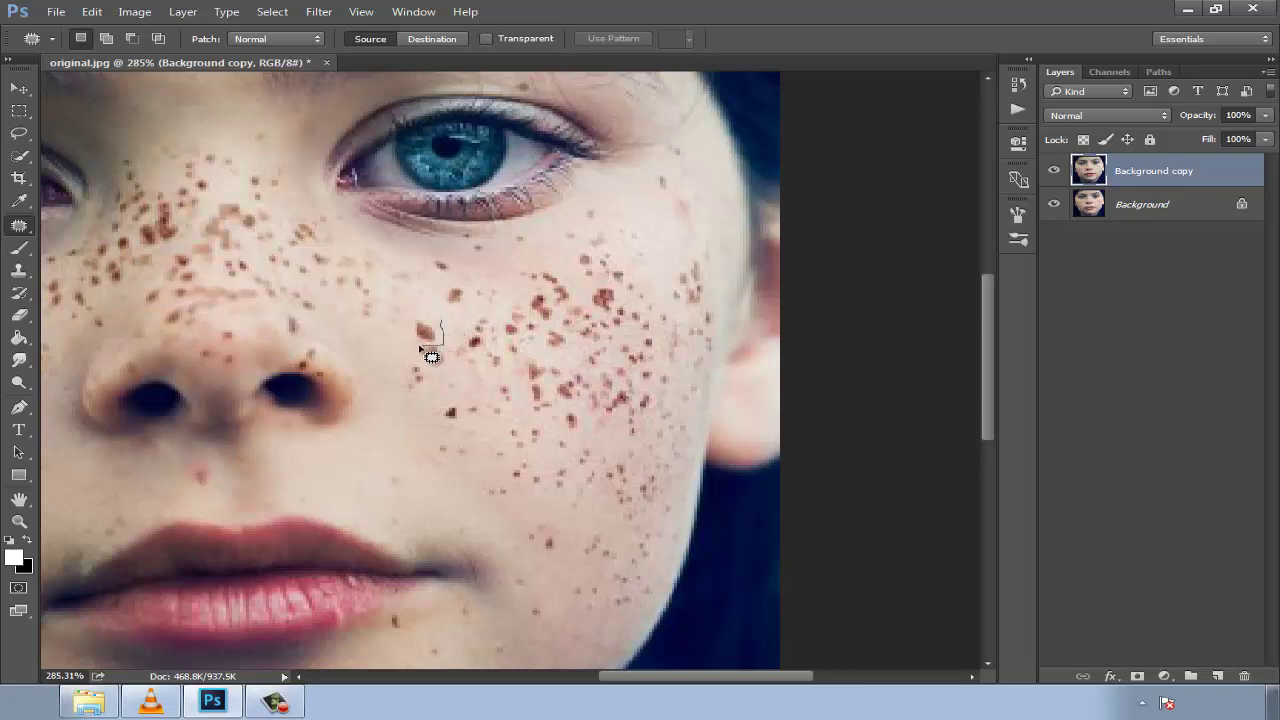
Patch three freckles on the cheek below the eye, deselecting after each
mouse_move(420, 347)
mouse_down()
mouse_move(426, 328)
mouse_move(393, 343)
mouse_move(441, 352)
mouse_up()
key(ctrl+d)
drag(397, 383, 400, 368)
key(ctrl+d)
drag(452, 428, 434, 386)
key(ctrl+d)
Switch to the Spot Healing Brush and set its size to 14 px
right_click(31, 223)
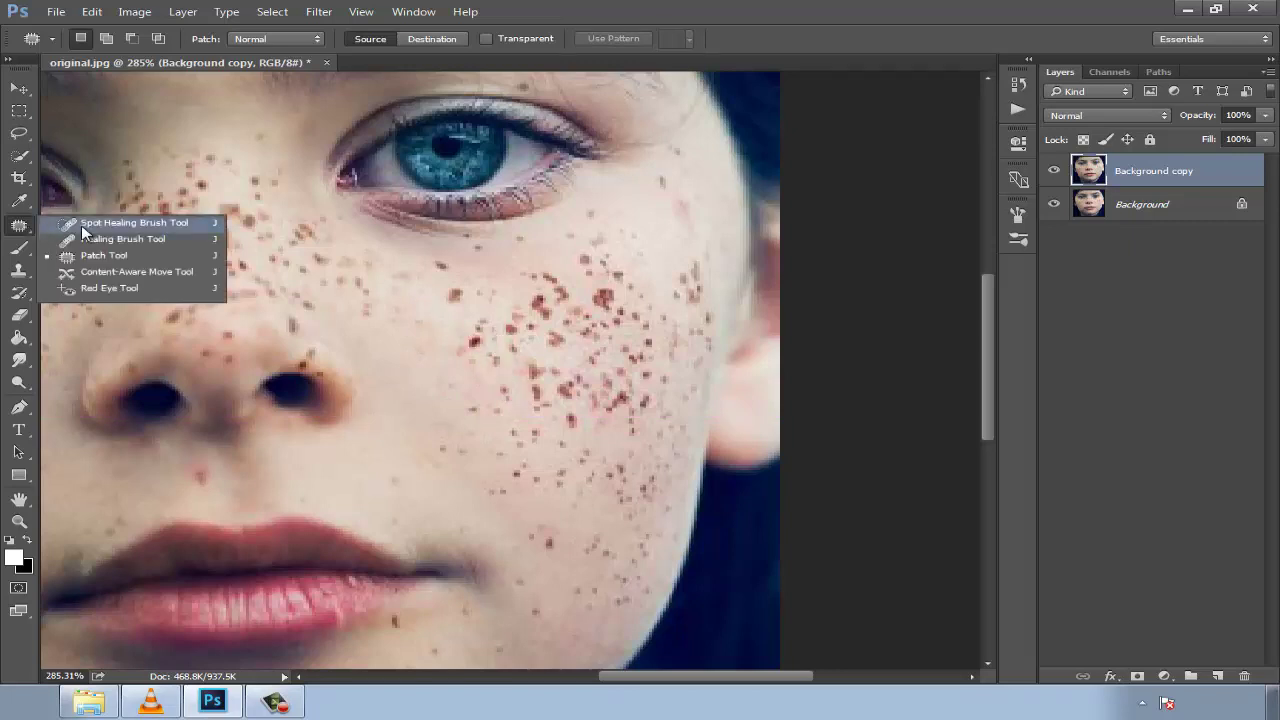
click(145, 224)
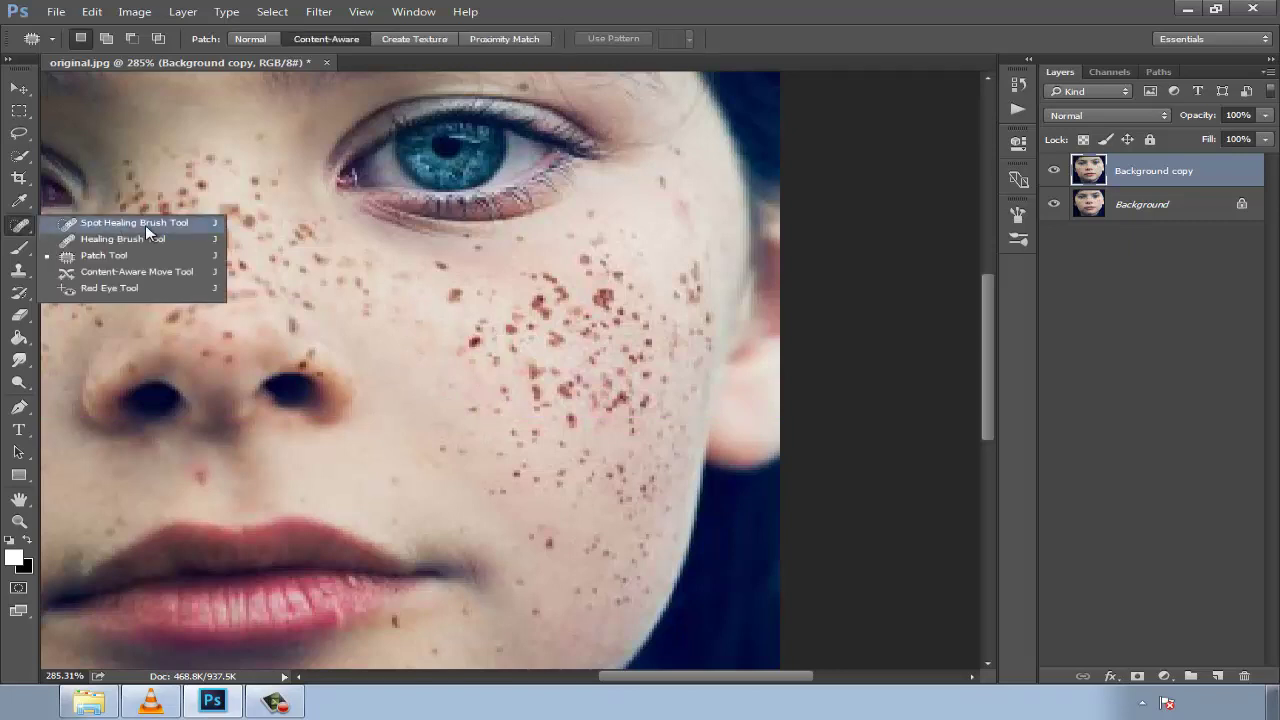
right_click(433, 271)
drag(505, 287, 501, 287)
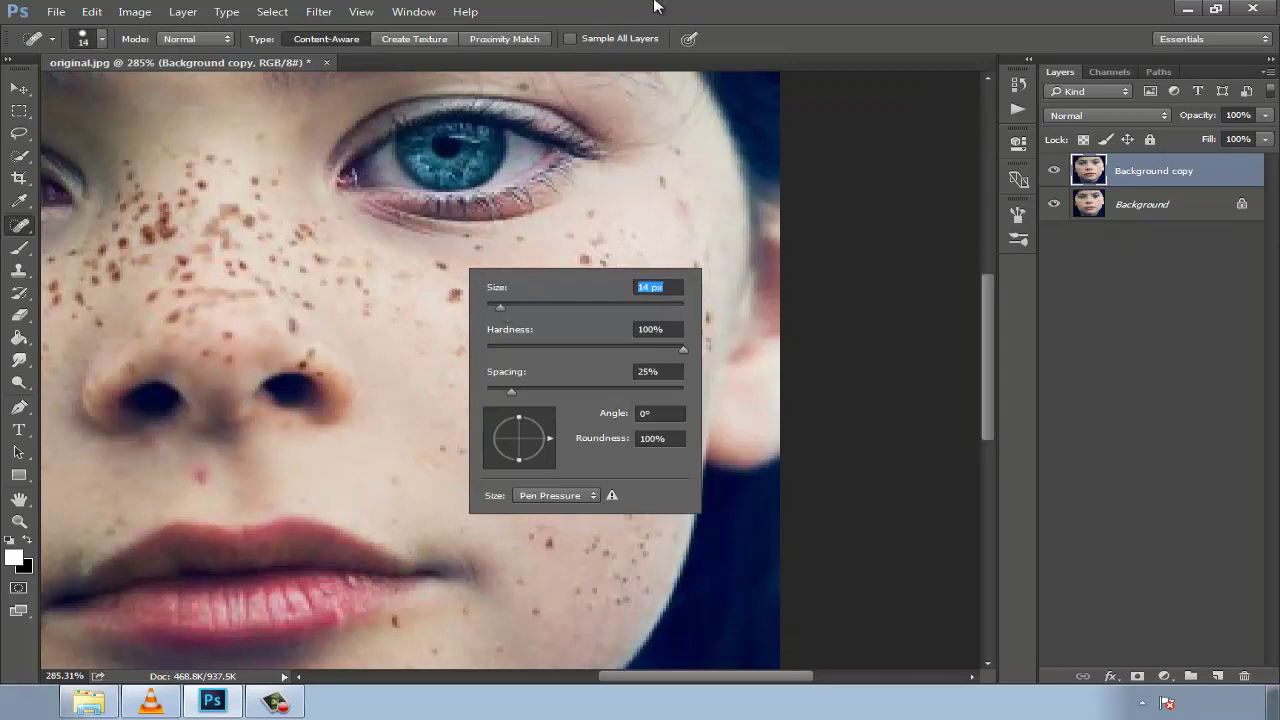
key(Return)
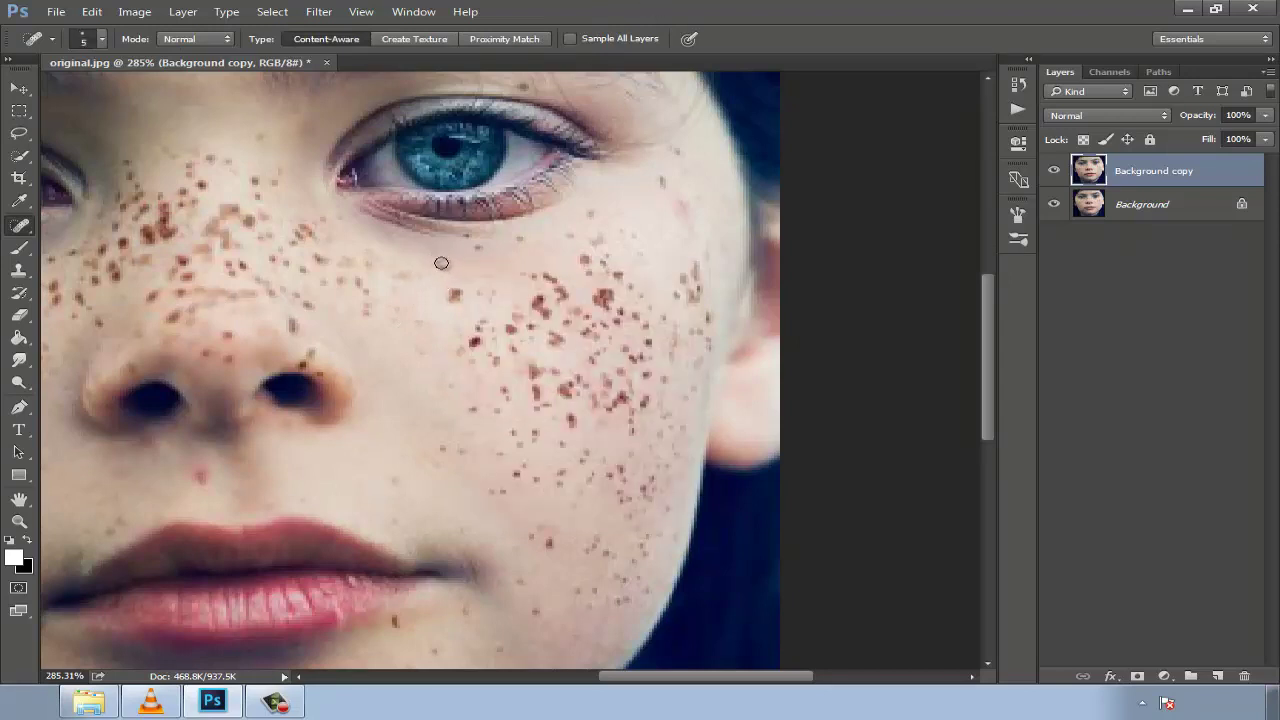
Heal about ten freckles across the middle of the cheek, shrinking the brush slightly partway
click(456, 288)
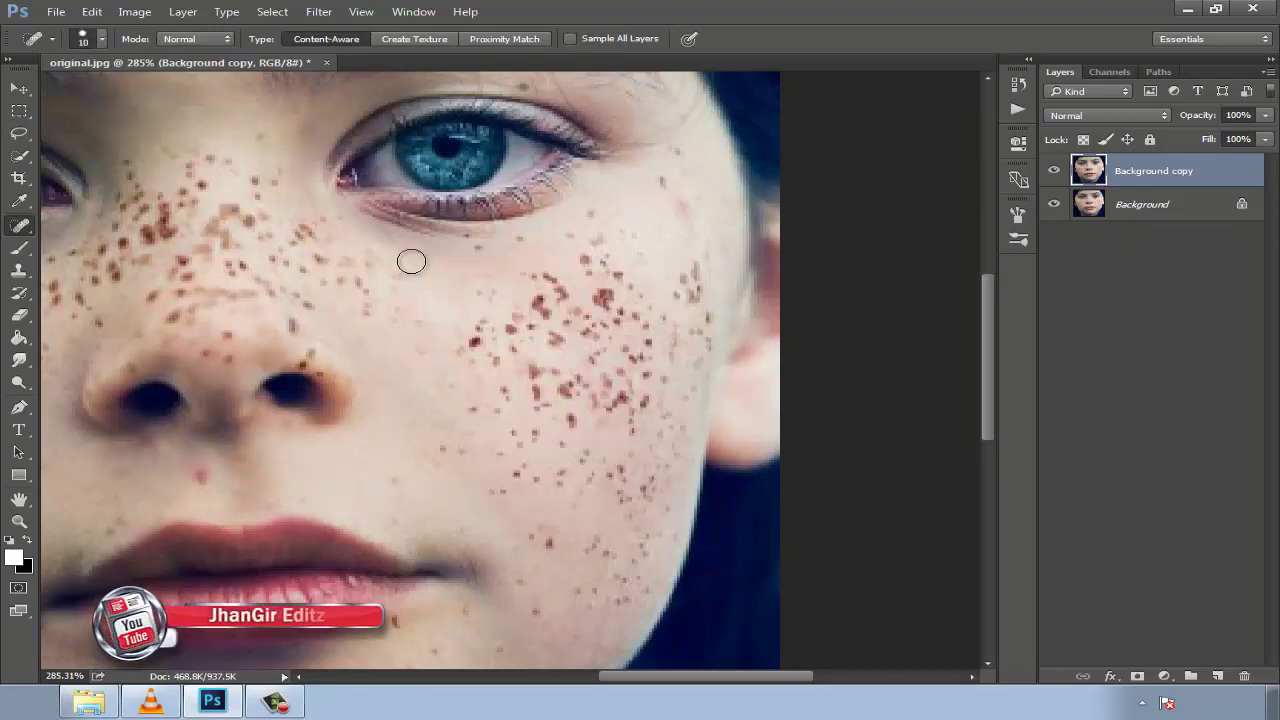
click(524, 272)
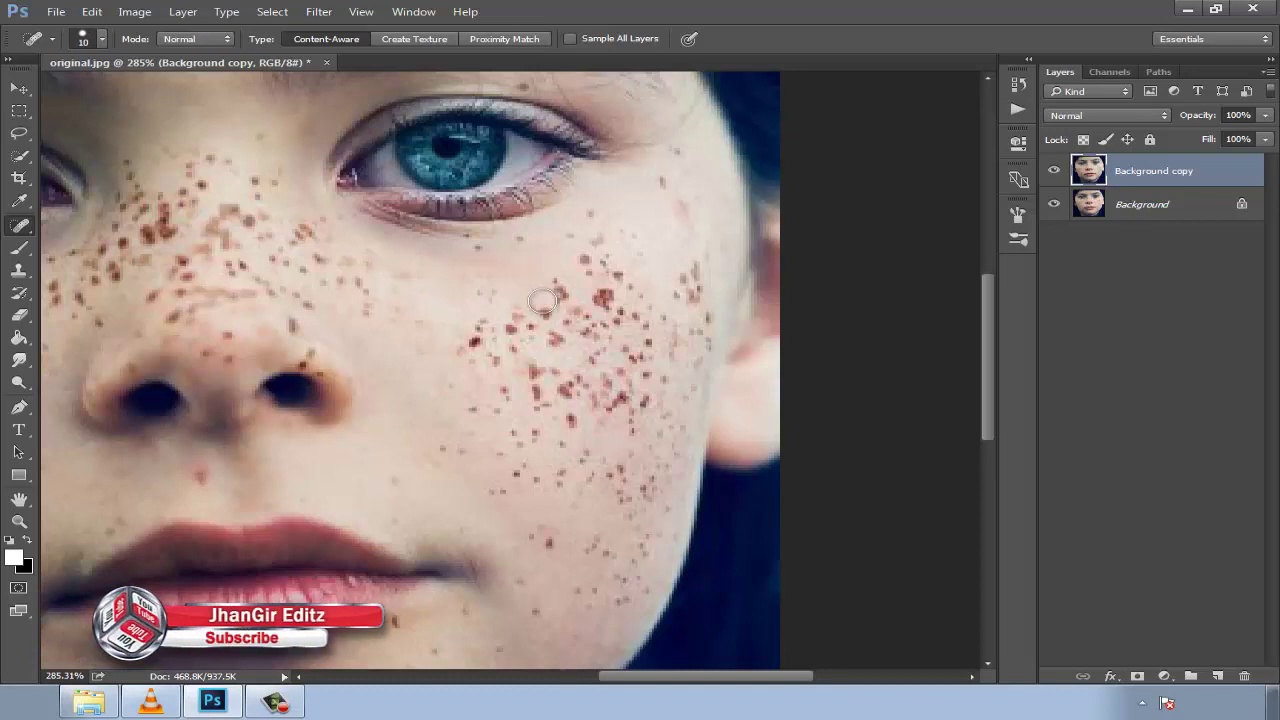
click(549, 320)
click(543, 277)
click(523, 309)
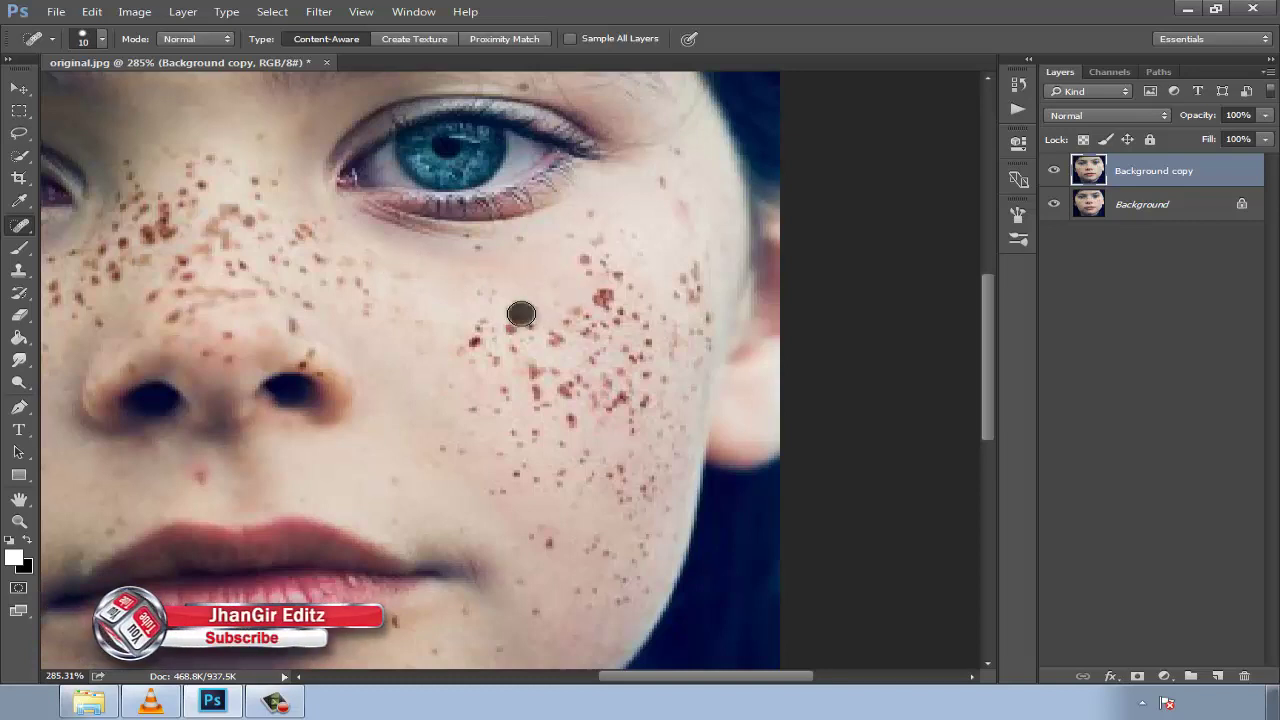
click(470, 340)
click(480, 286)
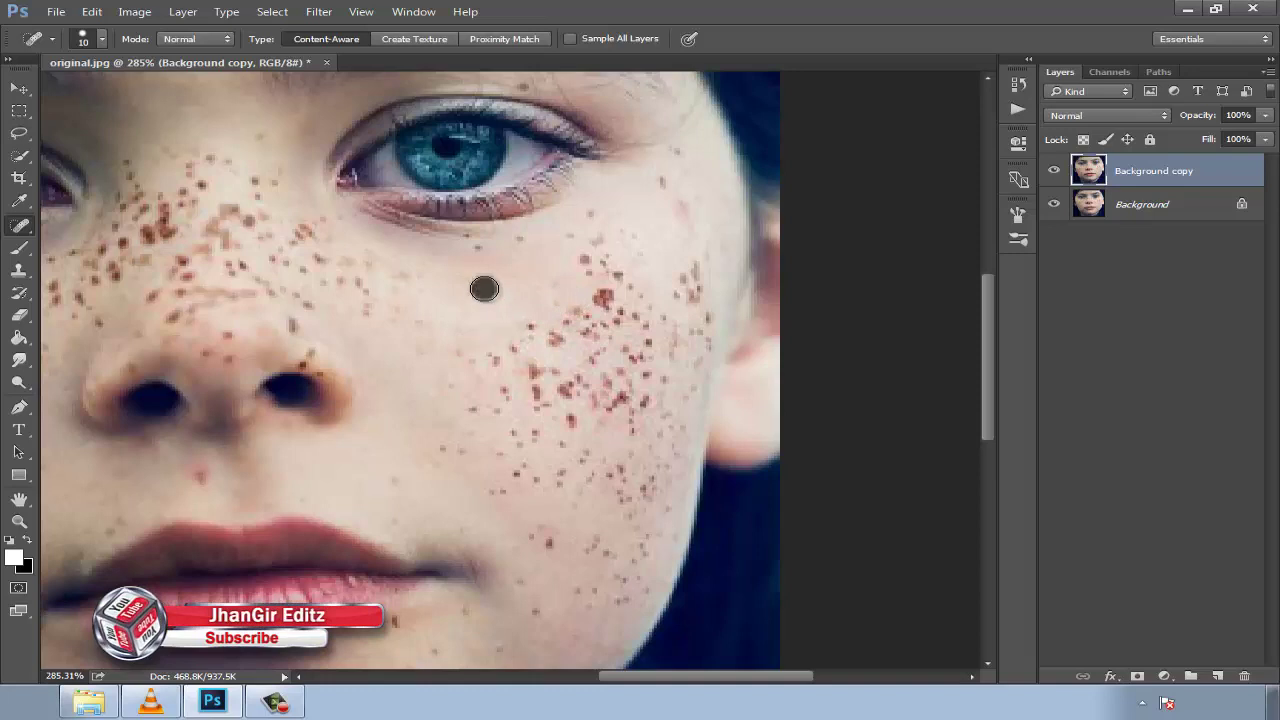
click(497, 357)
key(bracketleft)
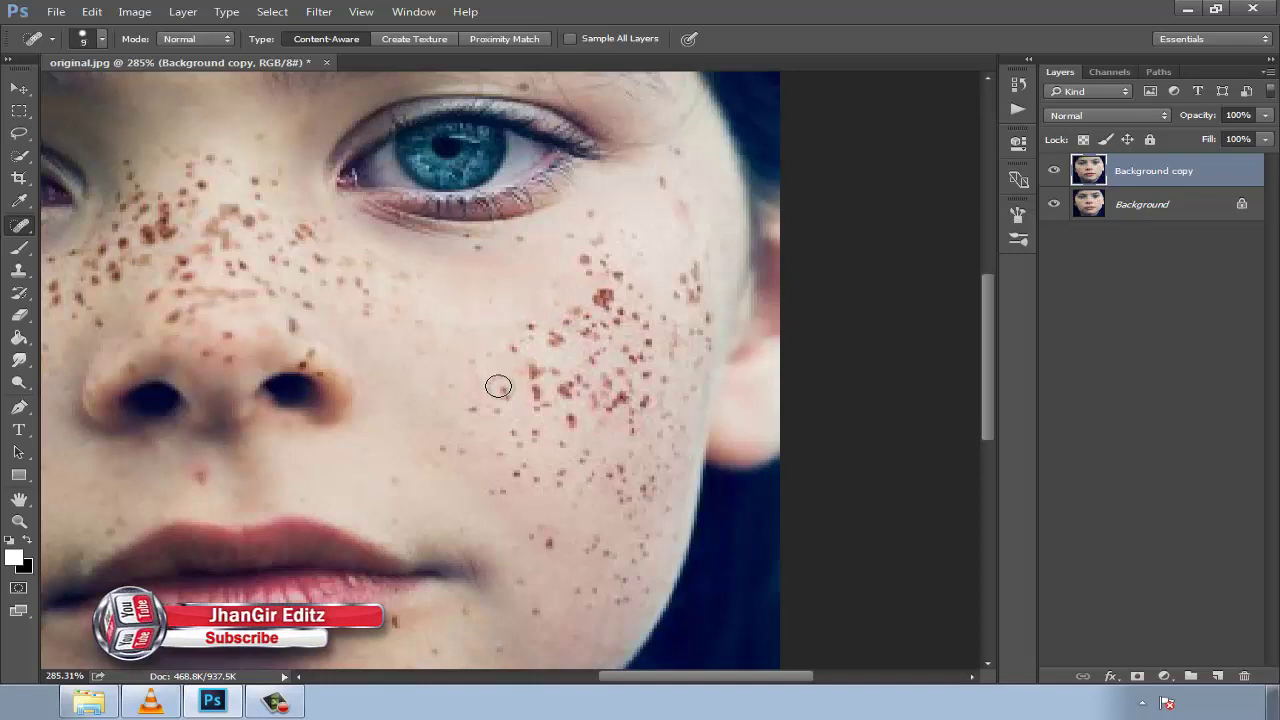
click(525, 379)
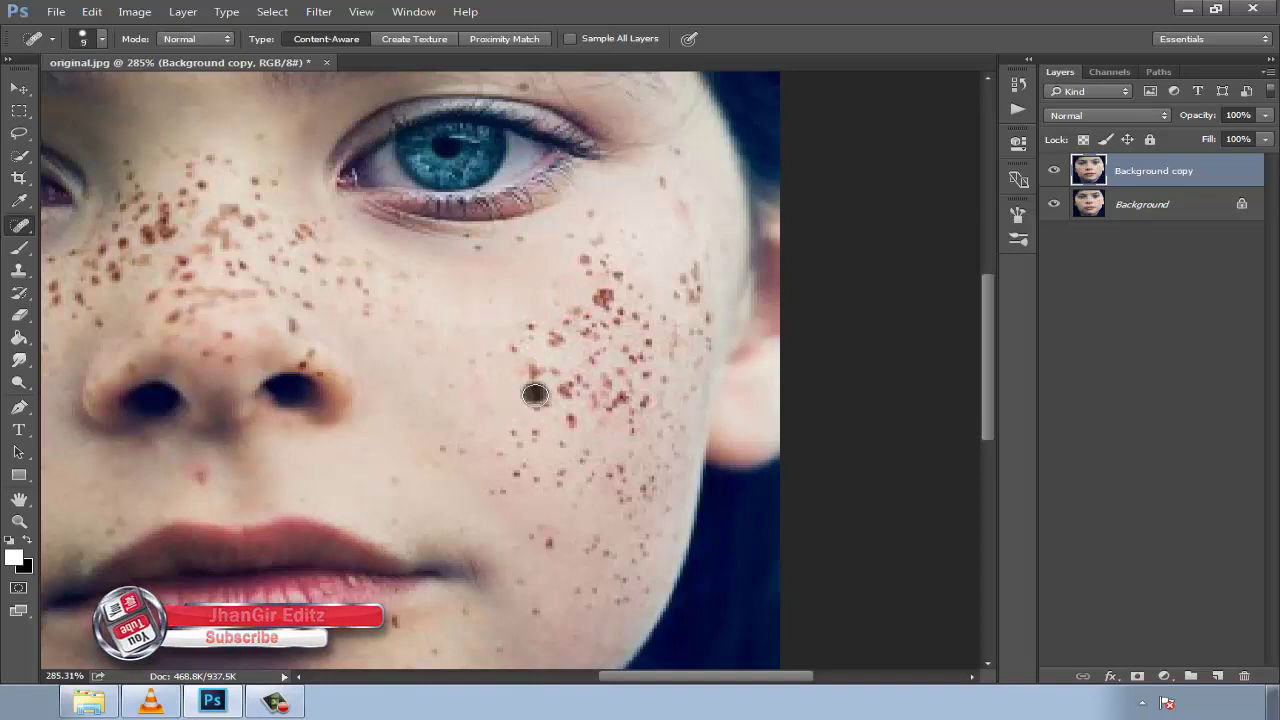
click(559, 397)
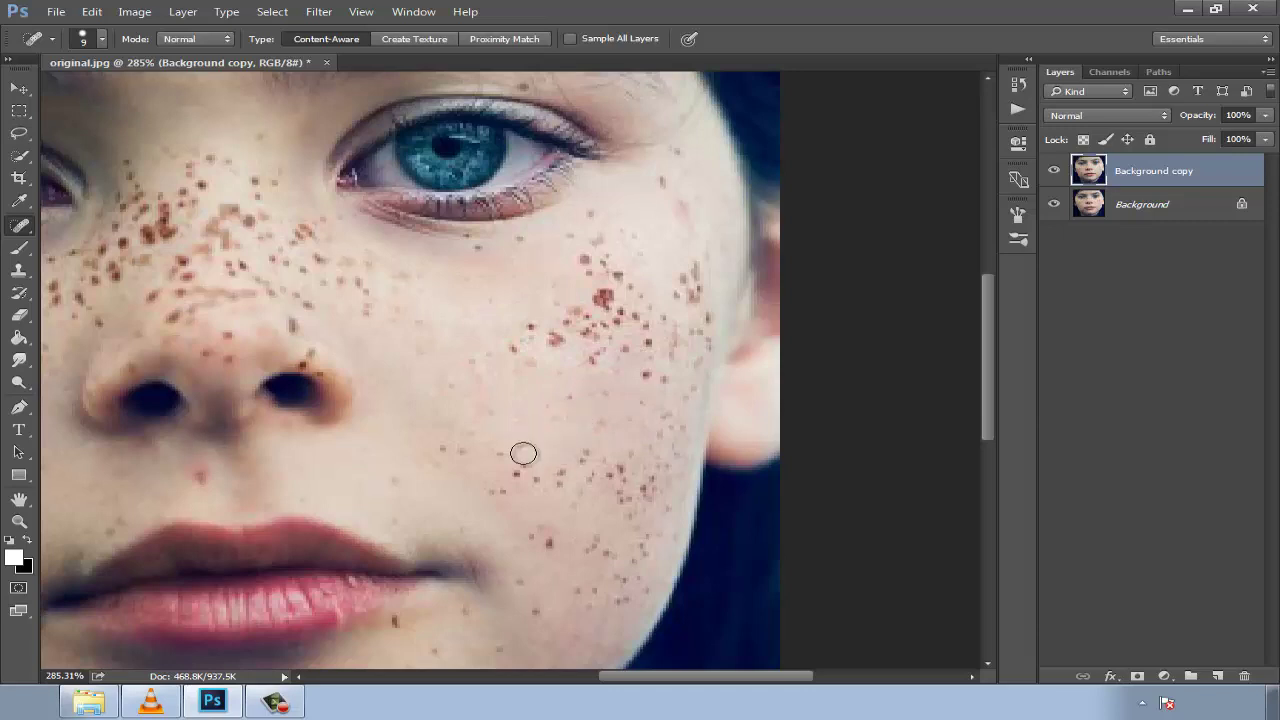
Heal the freckles on the lower cheek down to the jawline
scroll(527, 472, up, 2)
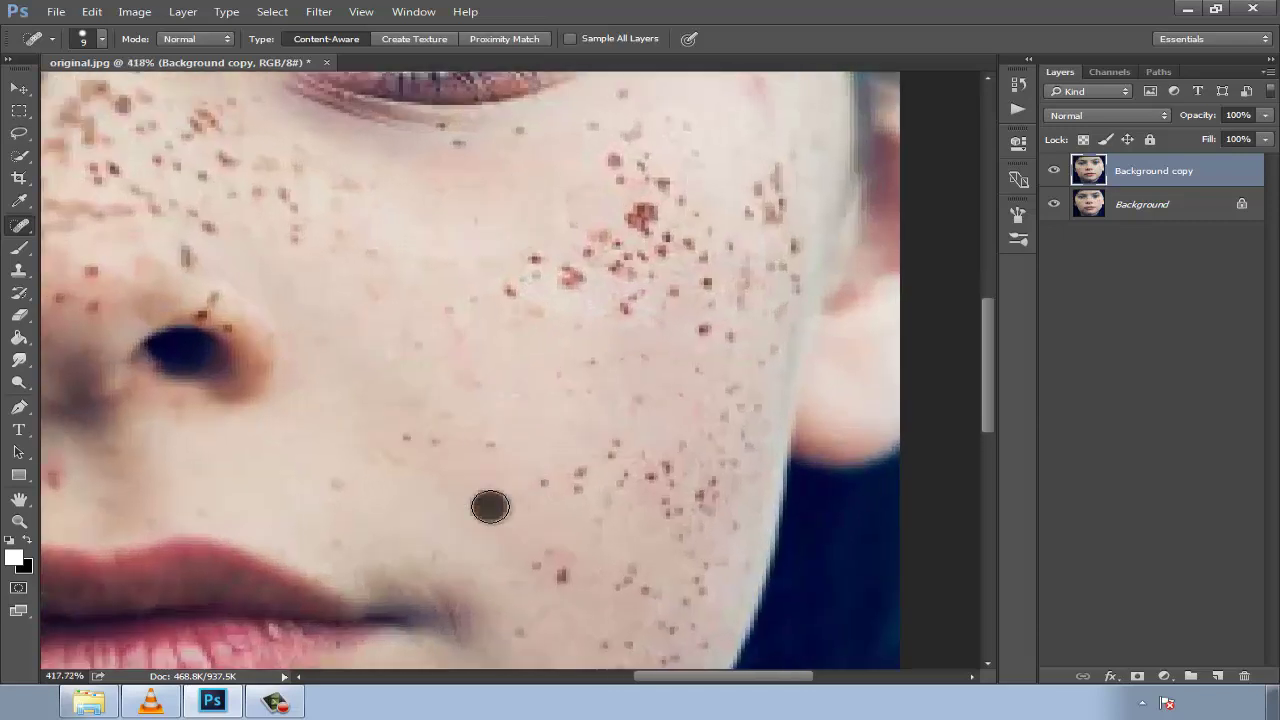
click(451, 337)
click(490, 443)
click(410, 440)
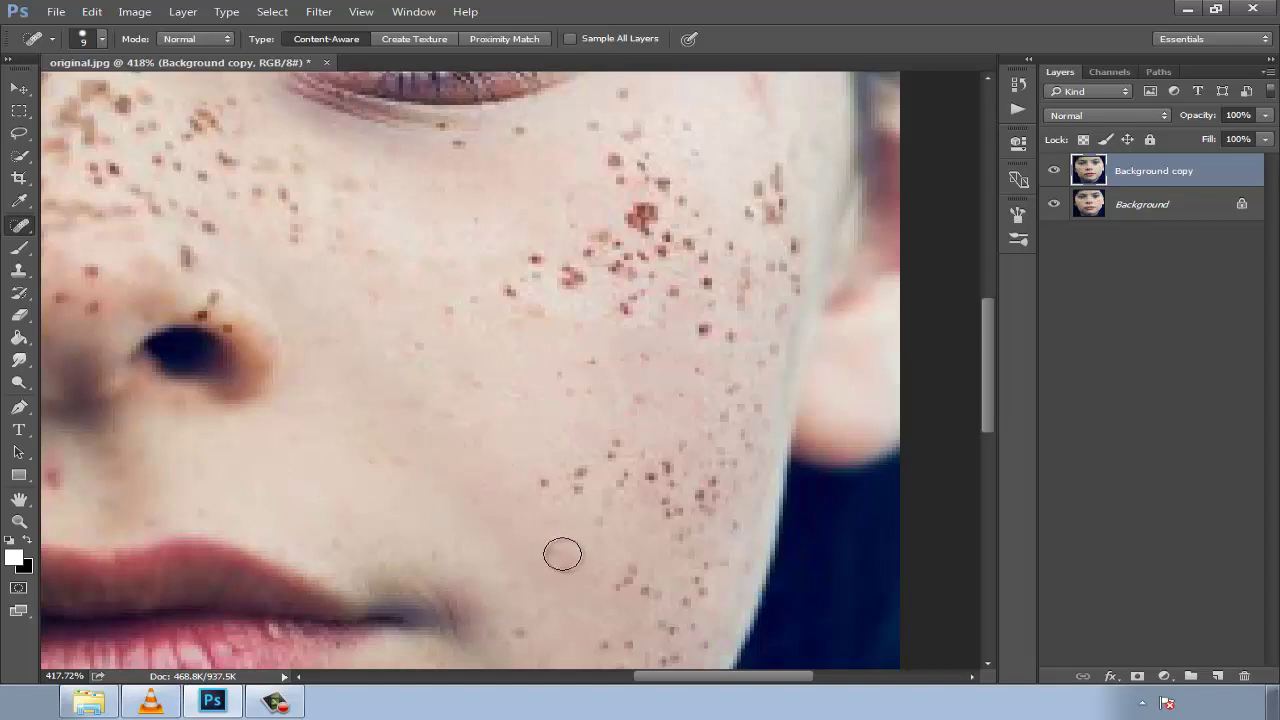
click(544, 484)
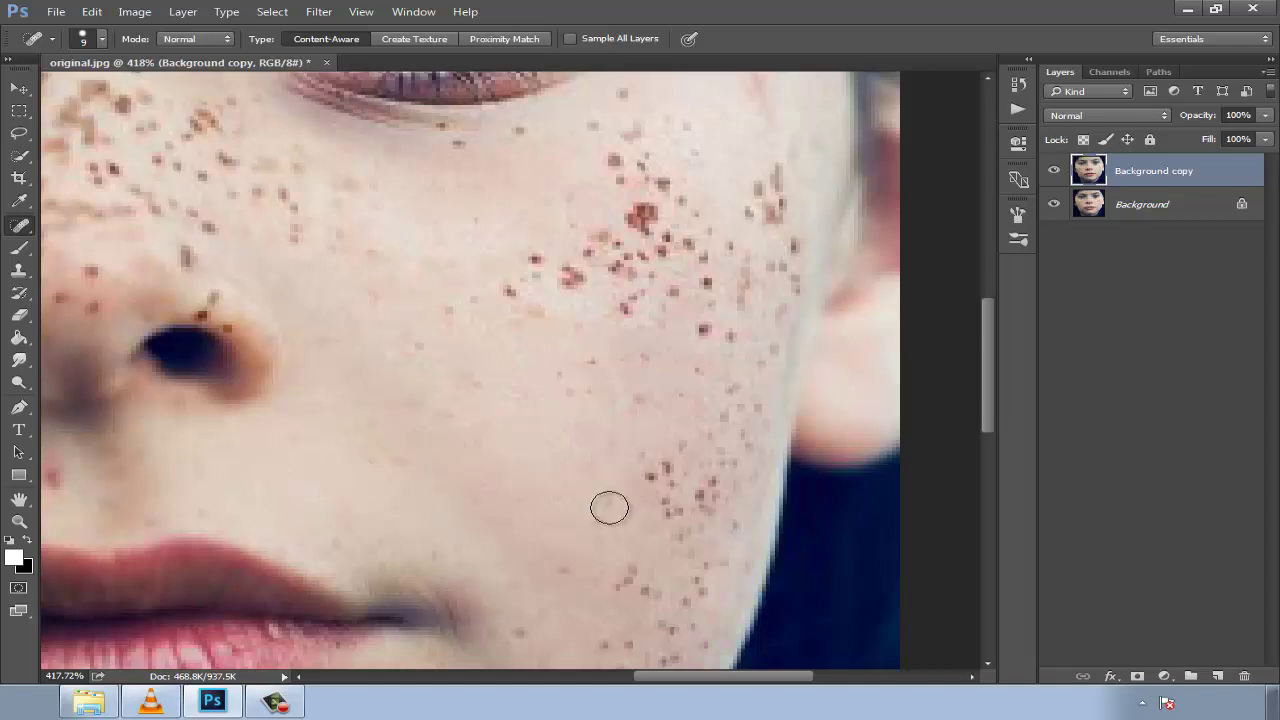
click(652, 468)
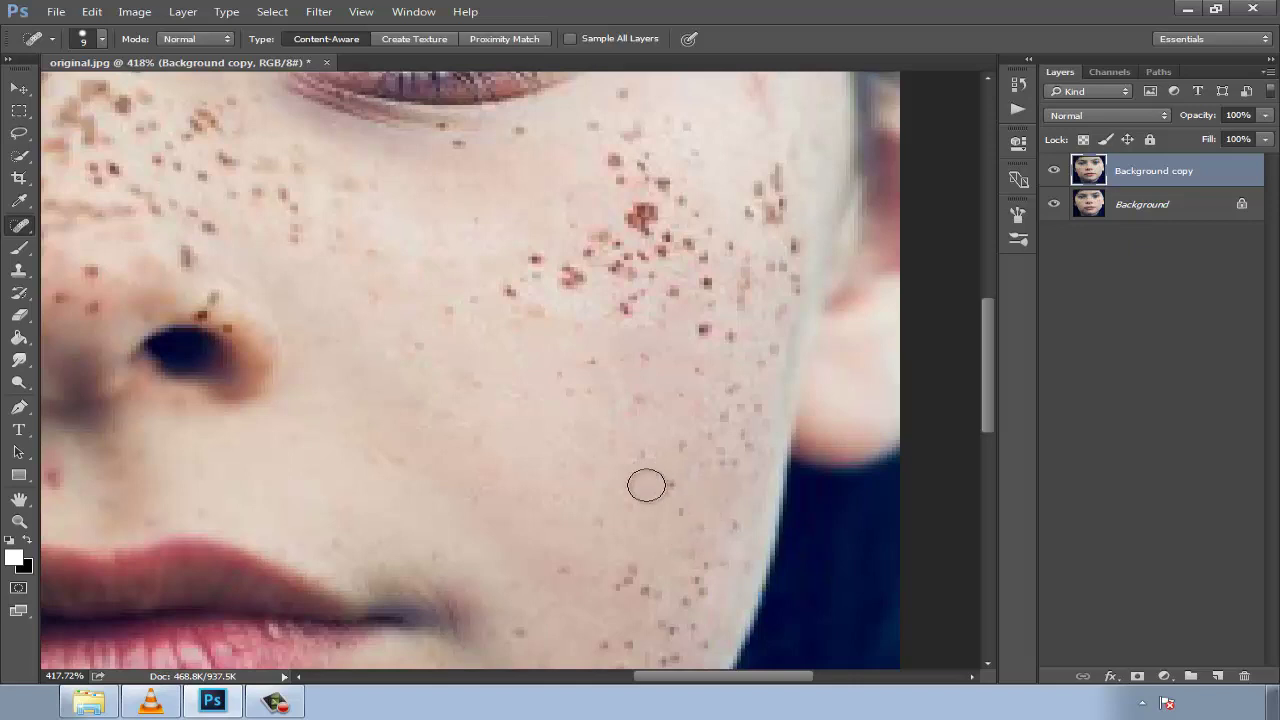
click(686, 520)
click(714, 560)
click(686, 606)
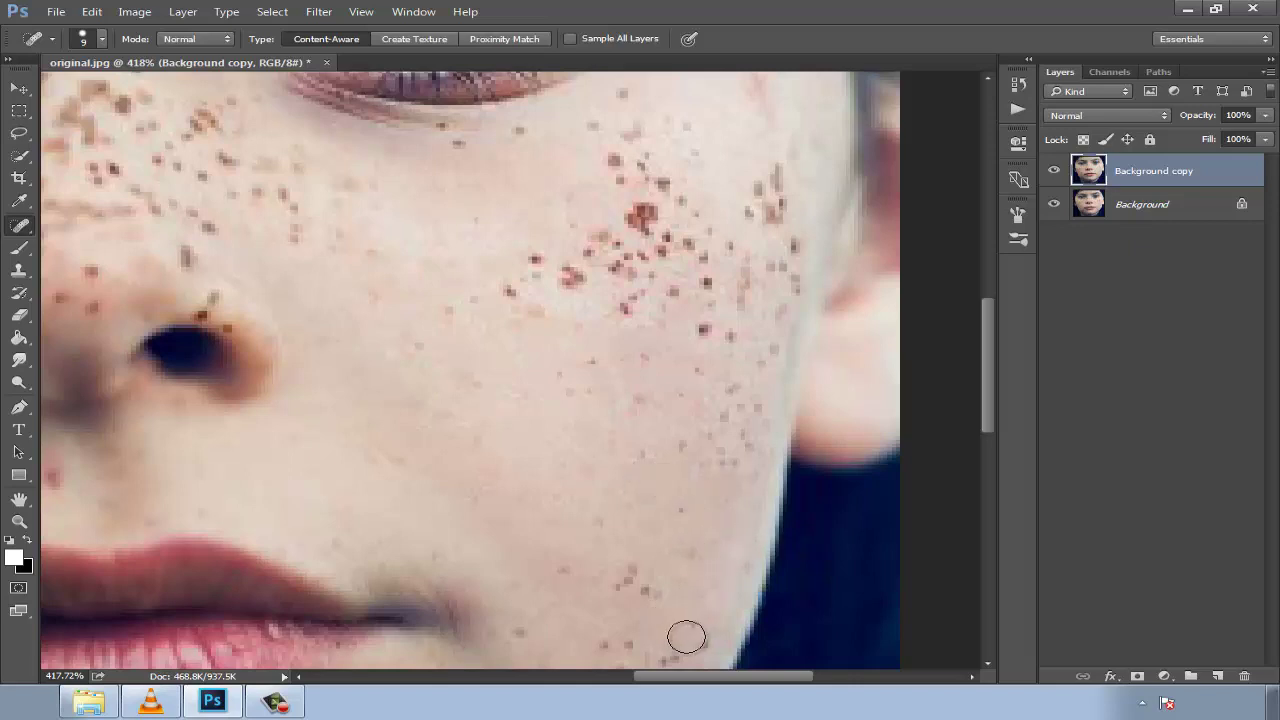
click(686, 637)
Heal the remaining lower-cheek freckles and the spots on the chin below the lip
drag(646, 636, 618, 511)
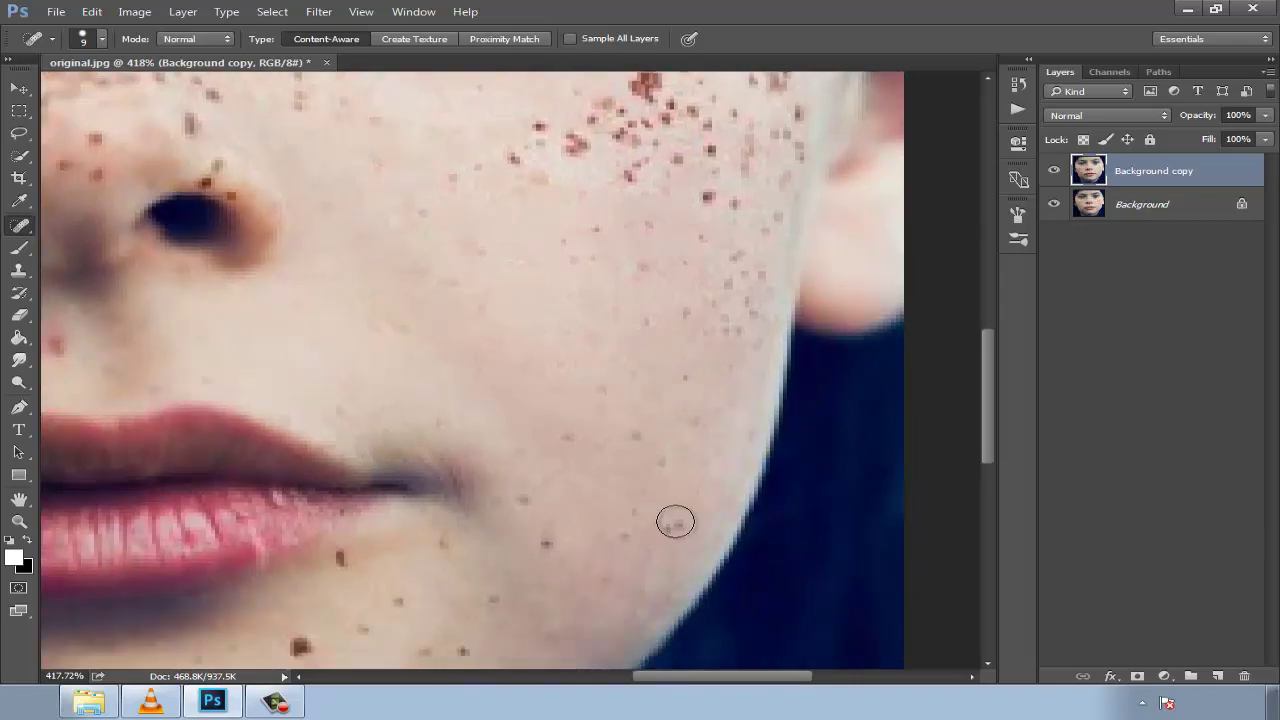
click(545, 543)
click(526, 509)
drag(583, 551, 631, 441)
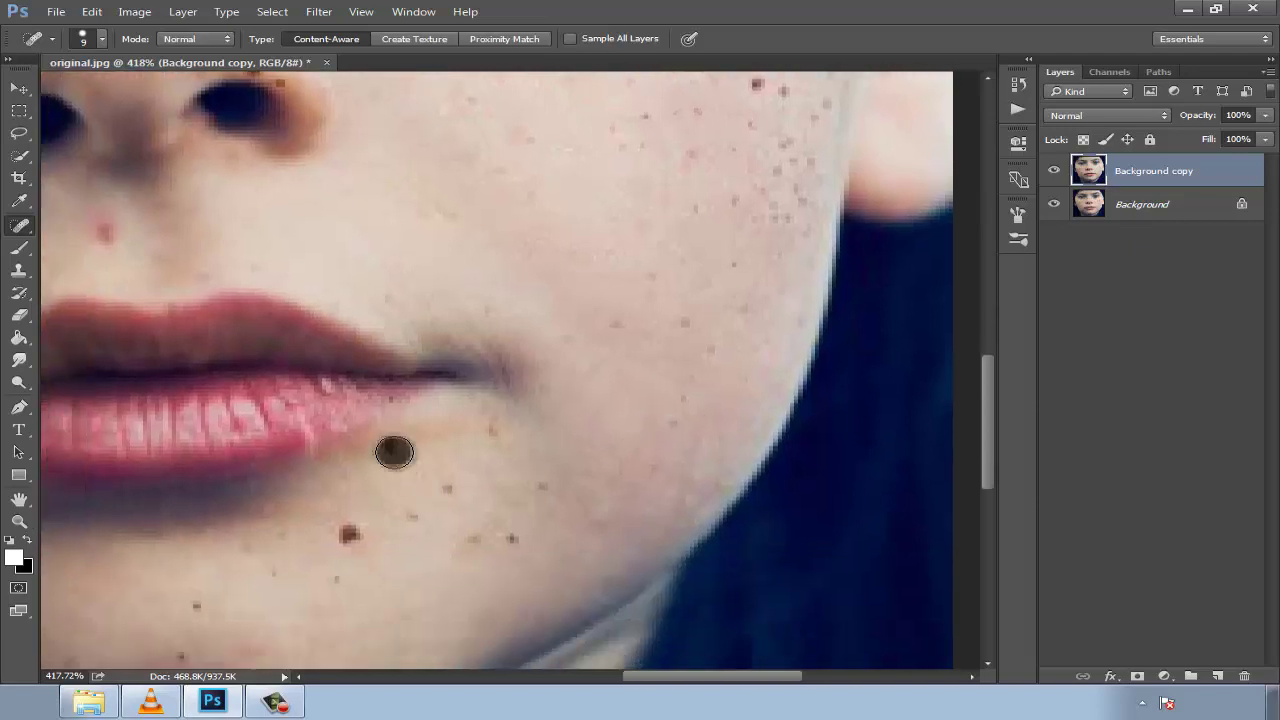
click(349, 534)
click(436, 540)
click(500, 540)
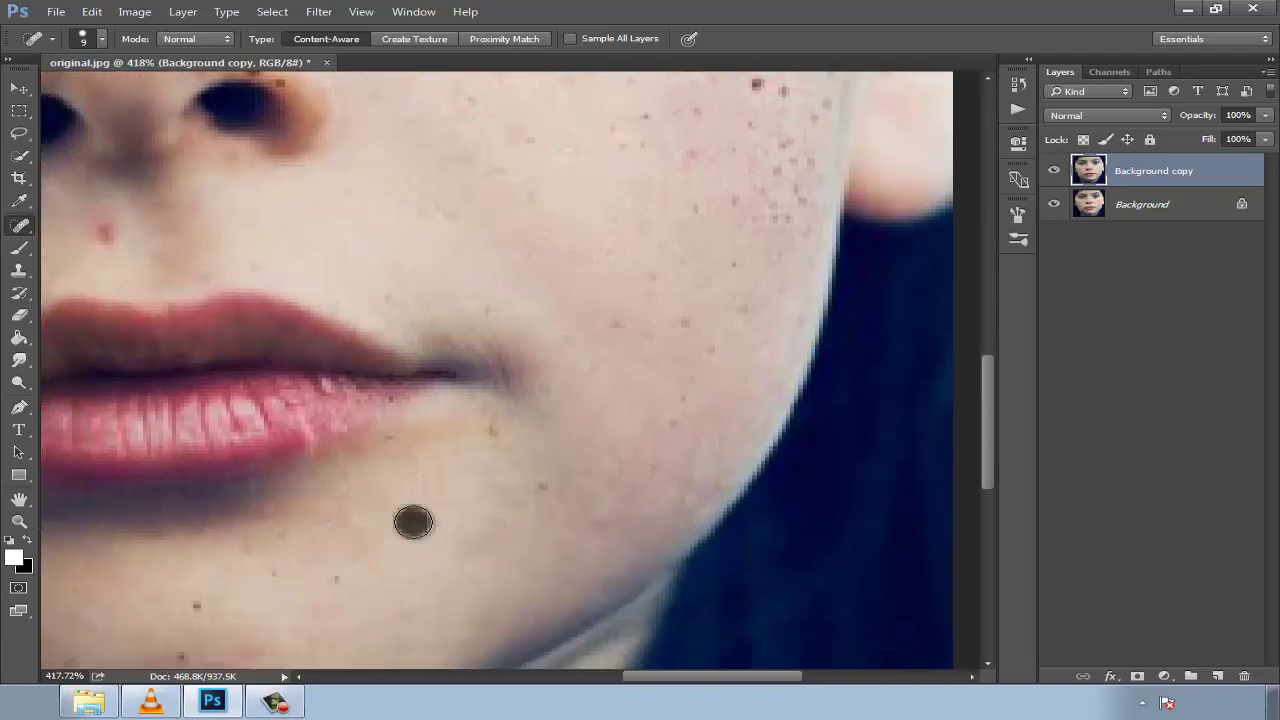
drag(194, 645, 264, 570)
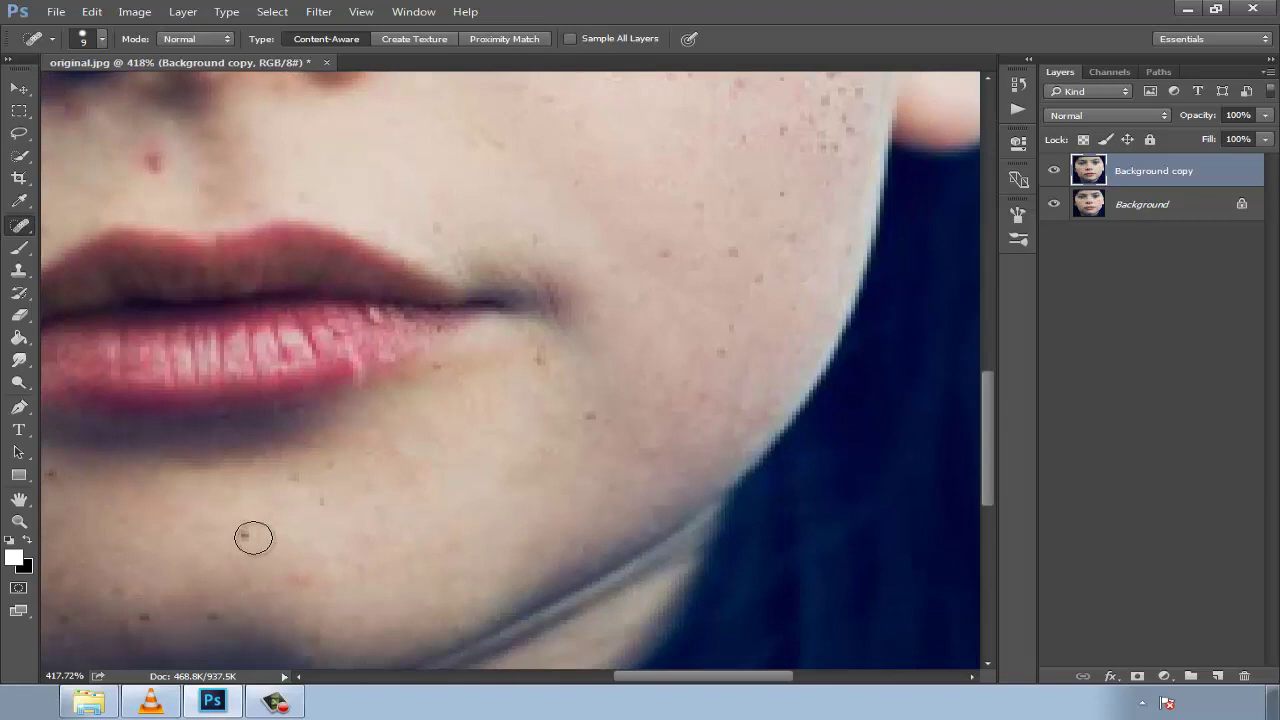
Heal freckles on the jaw, mid cheek and upper cheek
drag(627, 406, 603, 466)
click(529, 550)
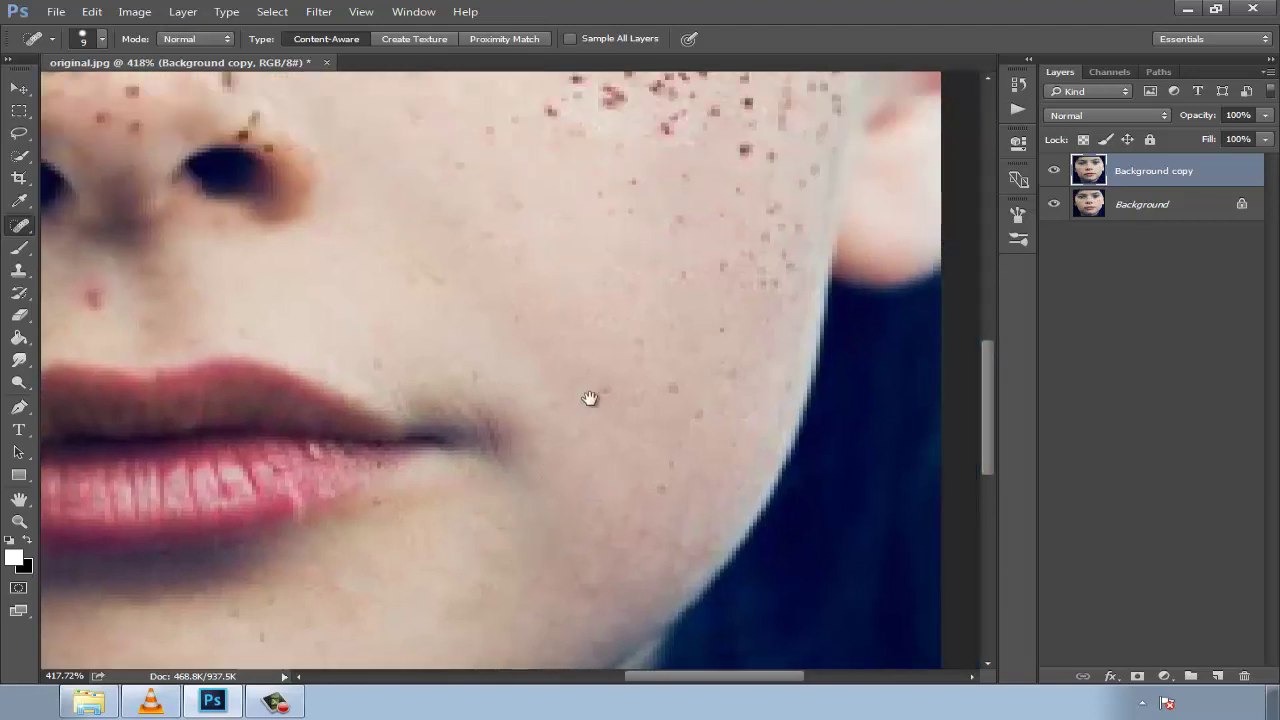
drag(589, 397, 592, 495)
click(598, 521)
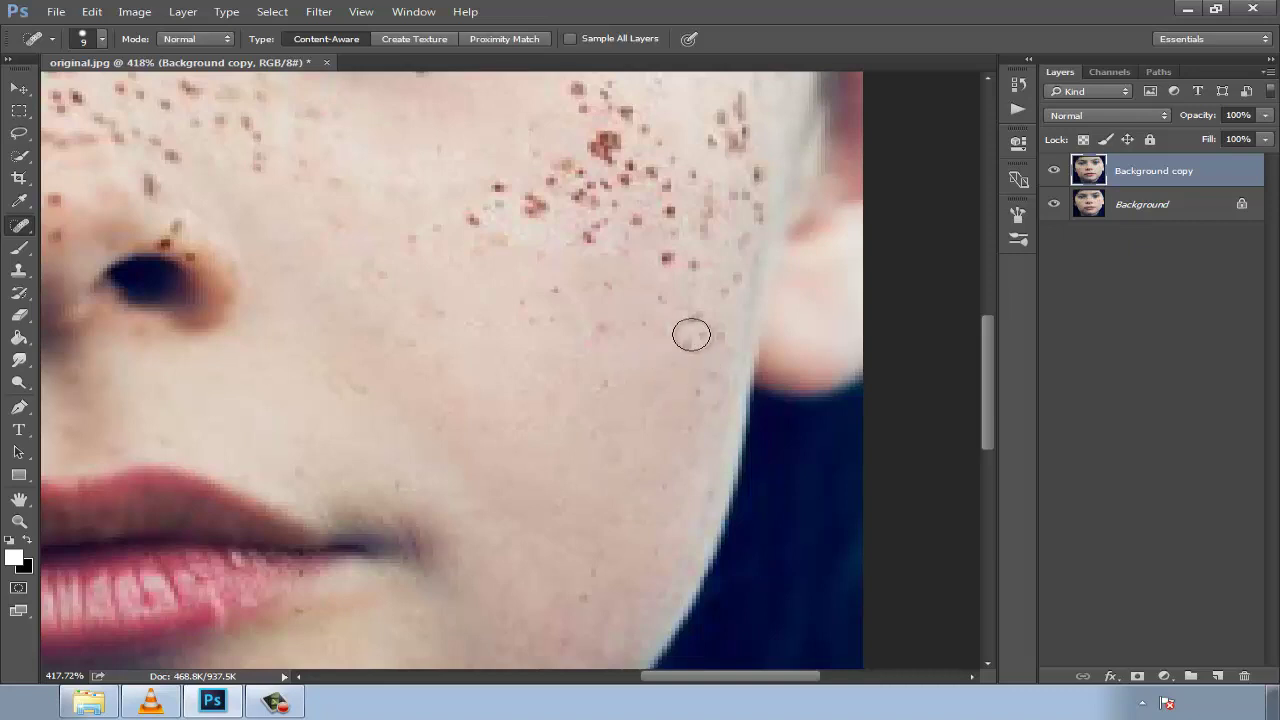
drag(613, 392, 631, 490)
click(626, 429)
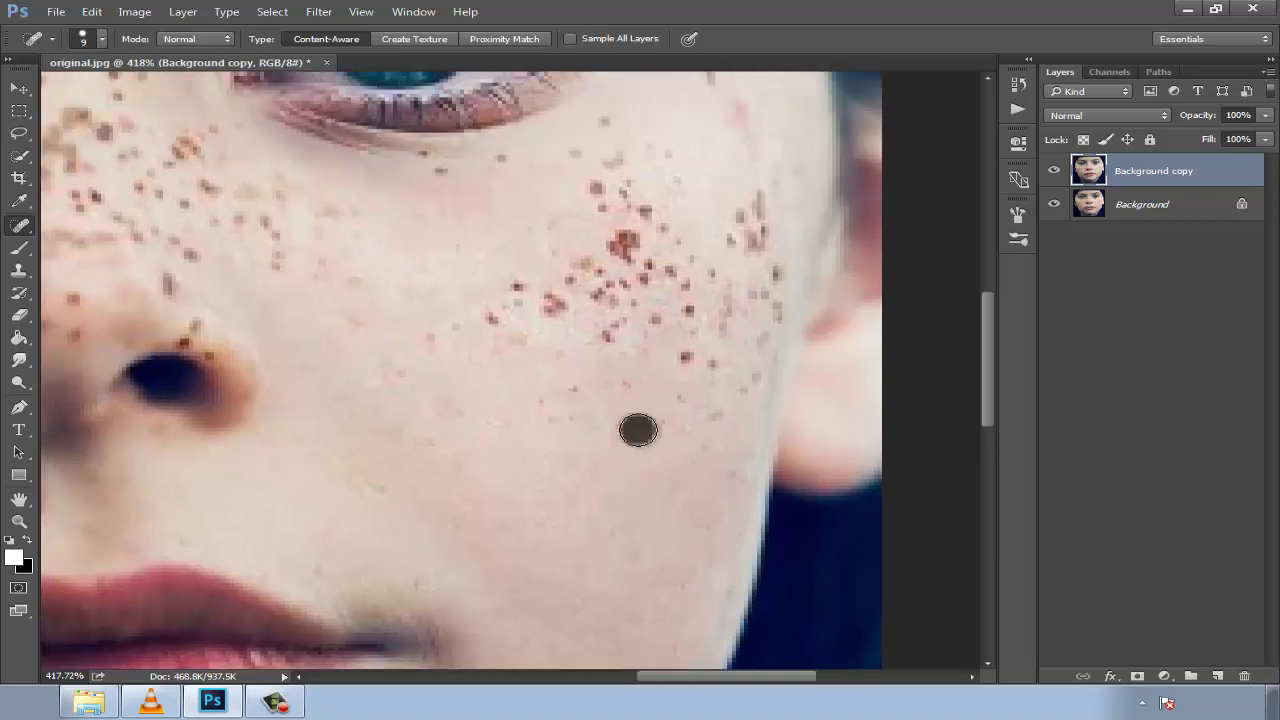
click(556, 382)
click(622, 430)
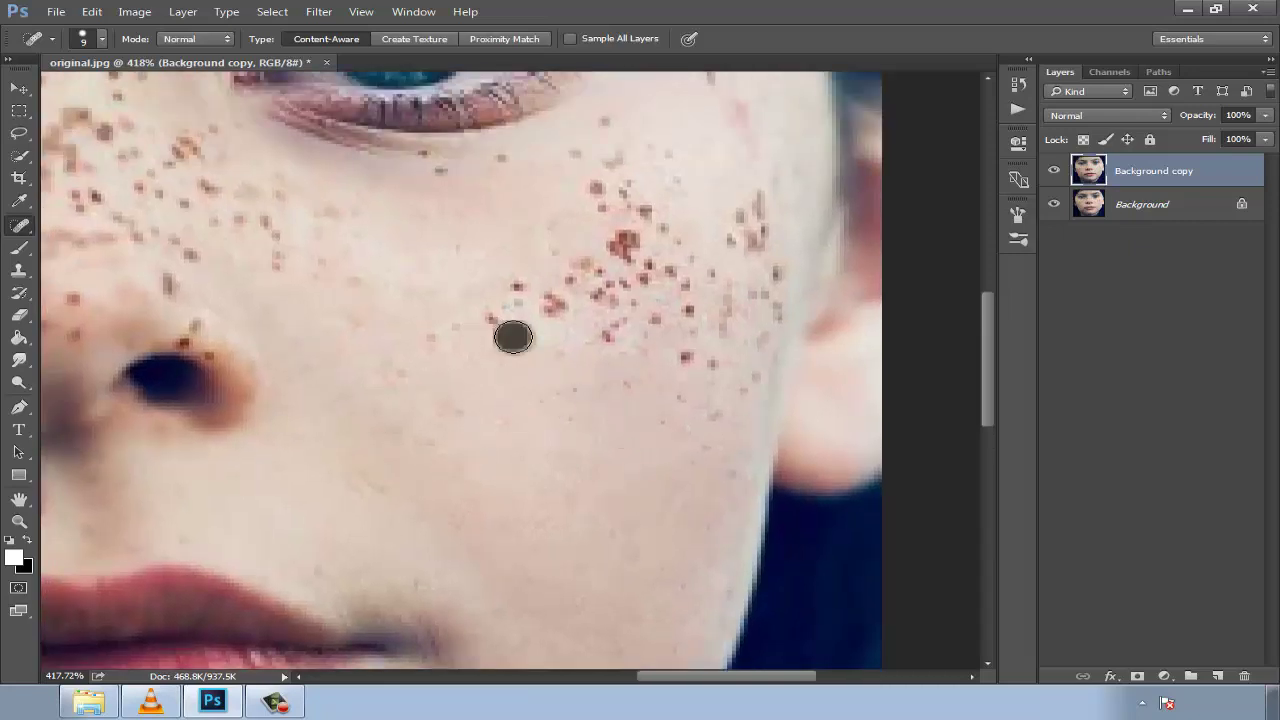
Heal the cheek freckle cluster, including the large dark freckle
click(440, 334)
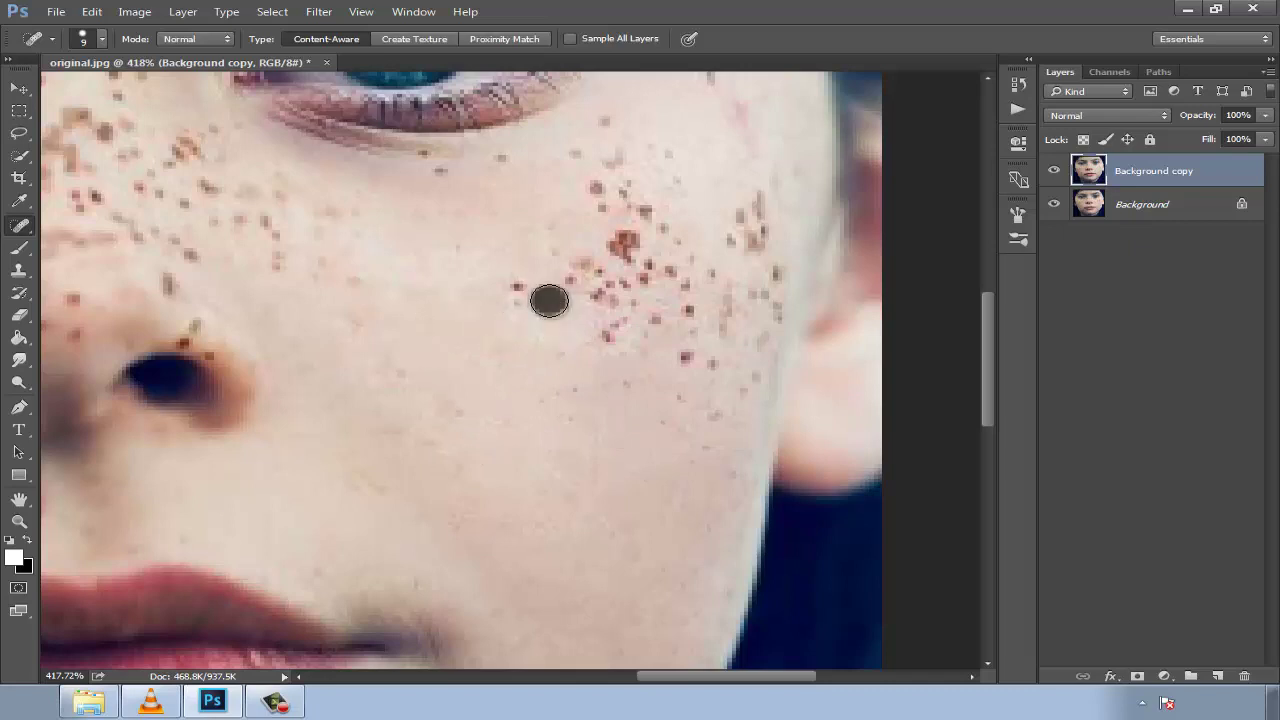
click(551, 337)
click(618, 340)
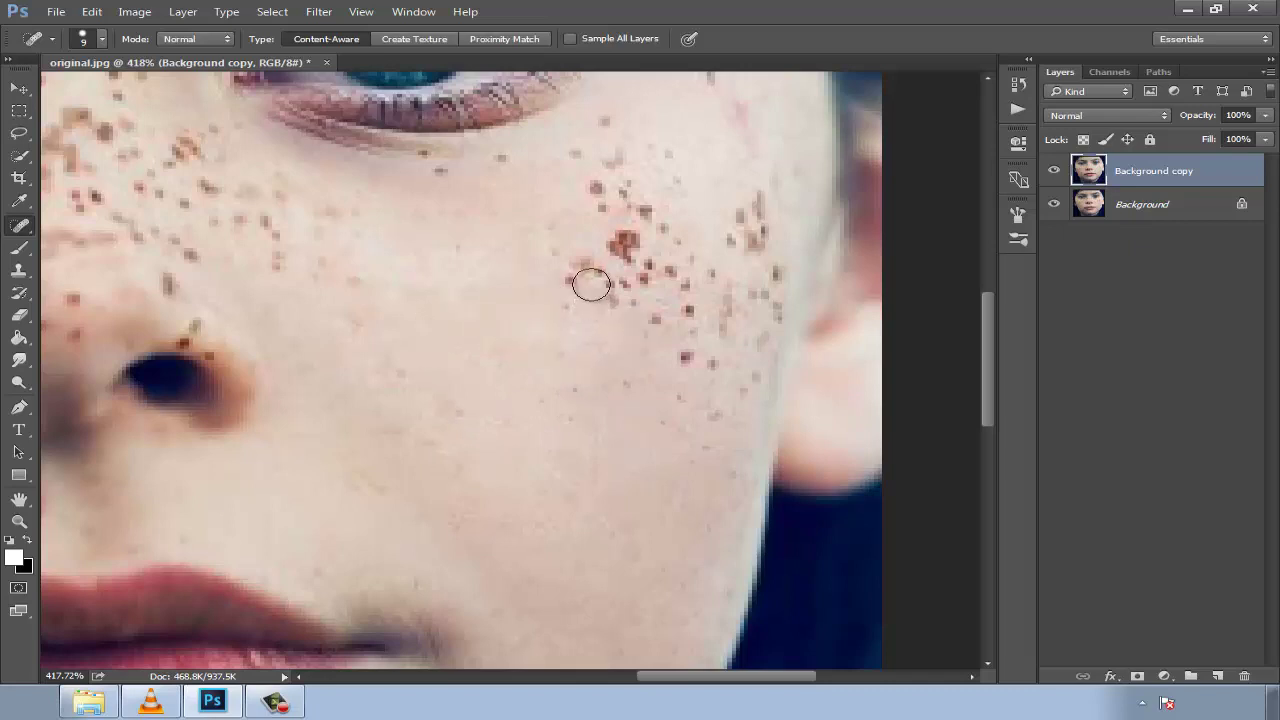
click(584, 275)
click(619, 250)
click(627, 290)
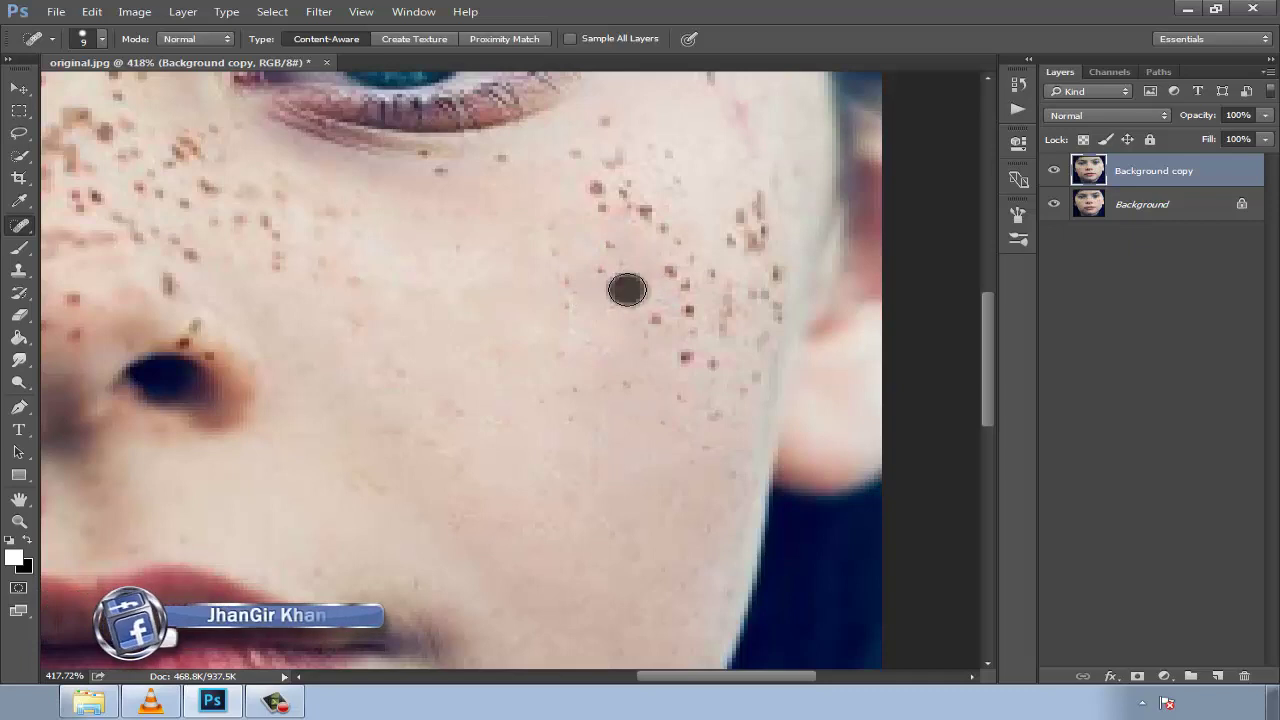
Heal the freckles along the outer cheek edge and across the mid cheek
click(640, 310)
click(686, 356)
click(714, 366)
click(744, 332)
click(770, 296)
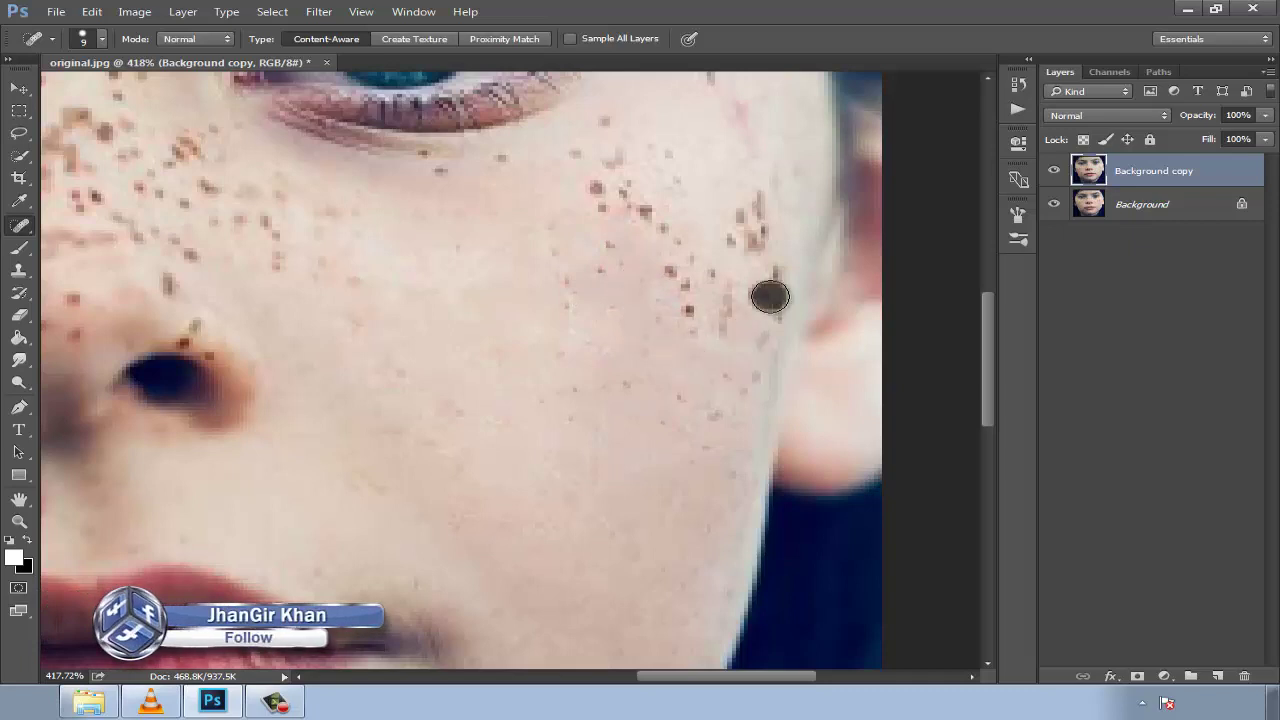
click(754, 223)
click(737, 237)
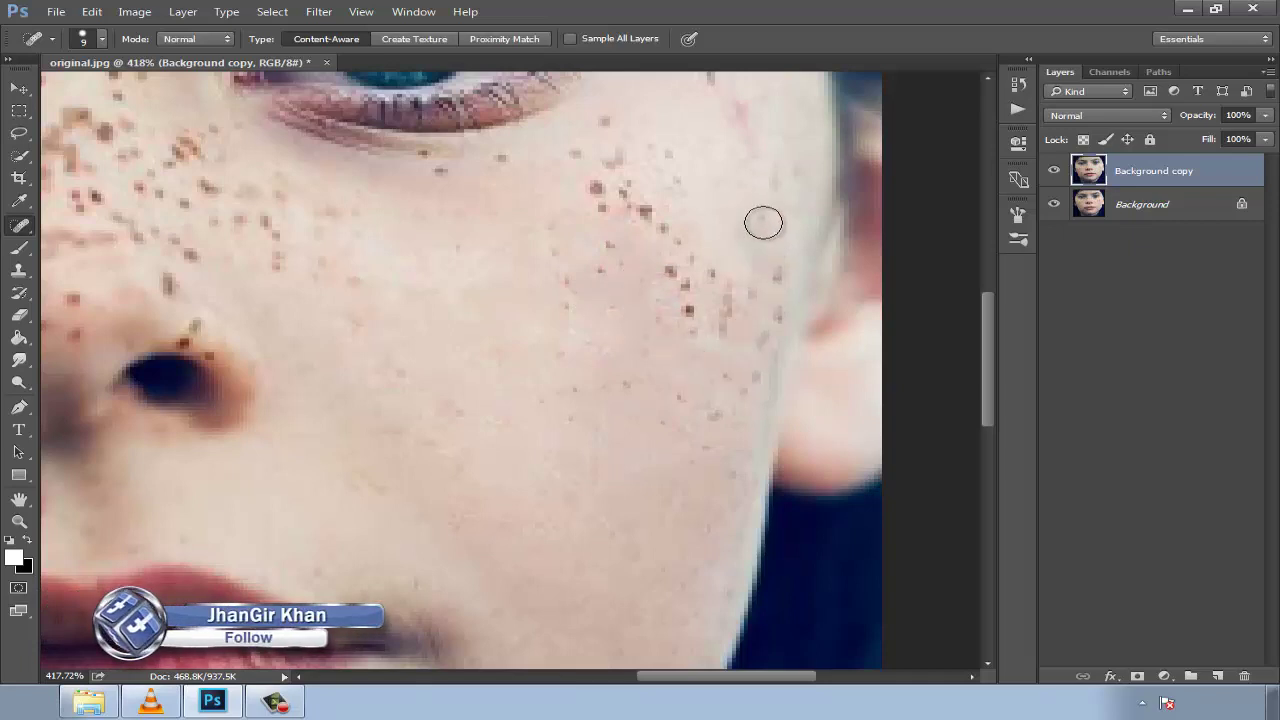
click(690, 310)
click(556, 306)
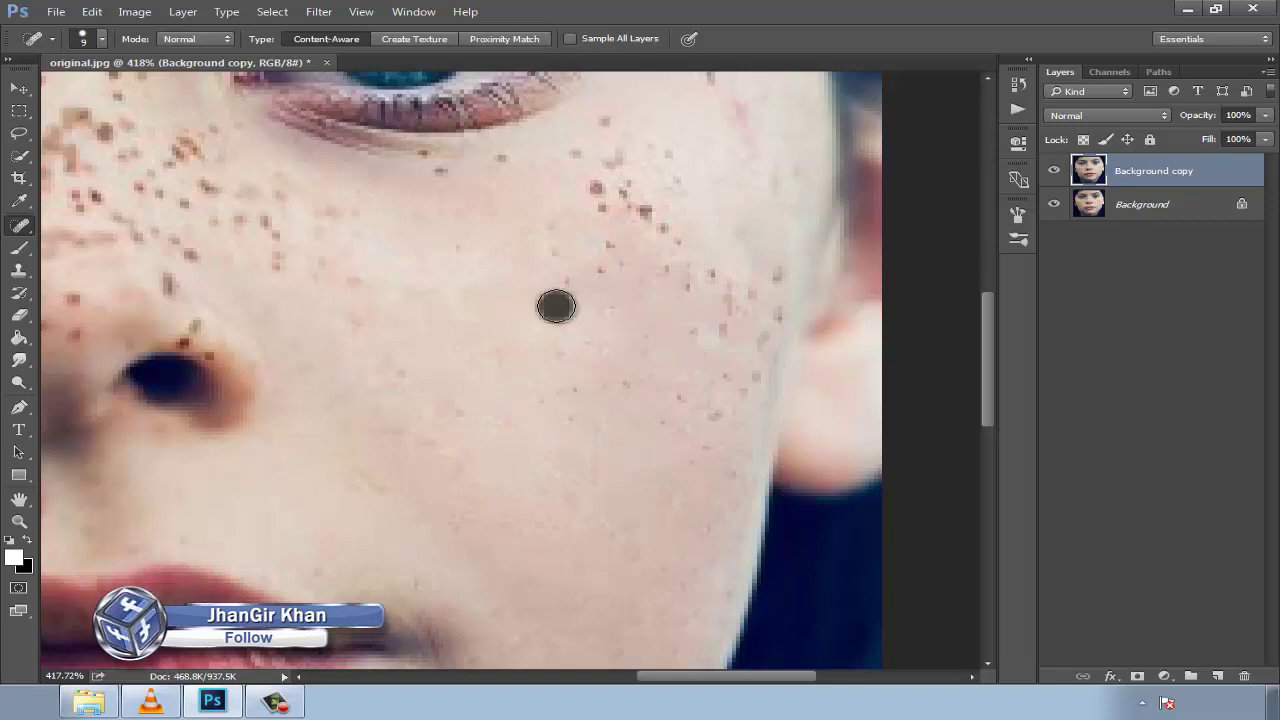
click(594, 271)
click(551, 240)
Heal the freckles just below the eye
scroll(580, 290, up, 3)
click(593, 266)
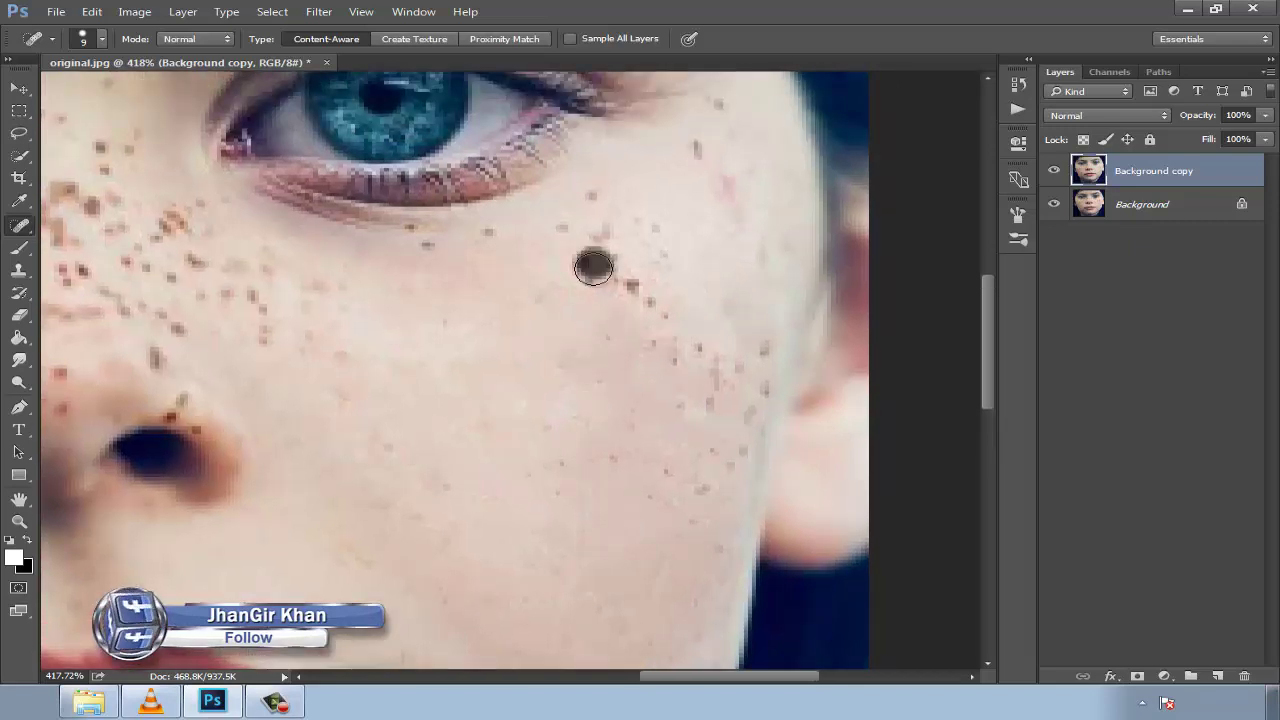
click(562, 232)
click(603, 226)
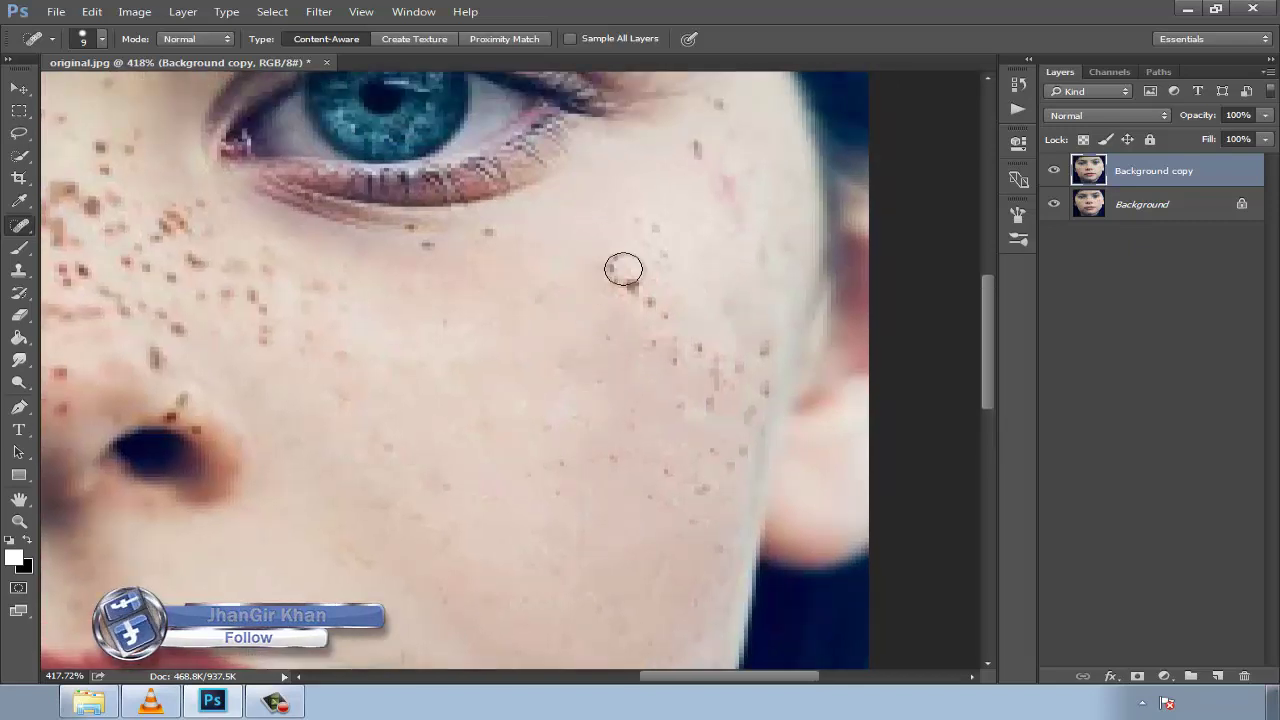
Brush away the lines of freckles along the outer cheek
drag(621, 268, 663, 330)
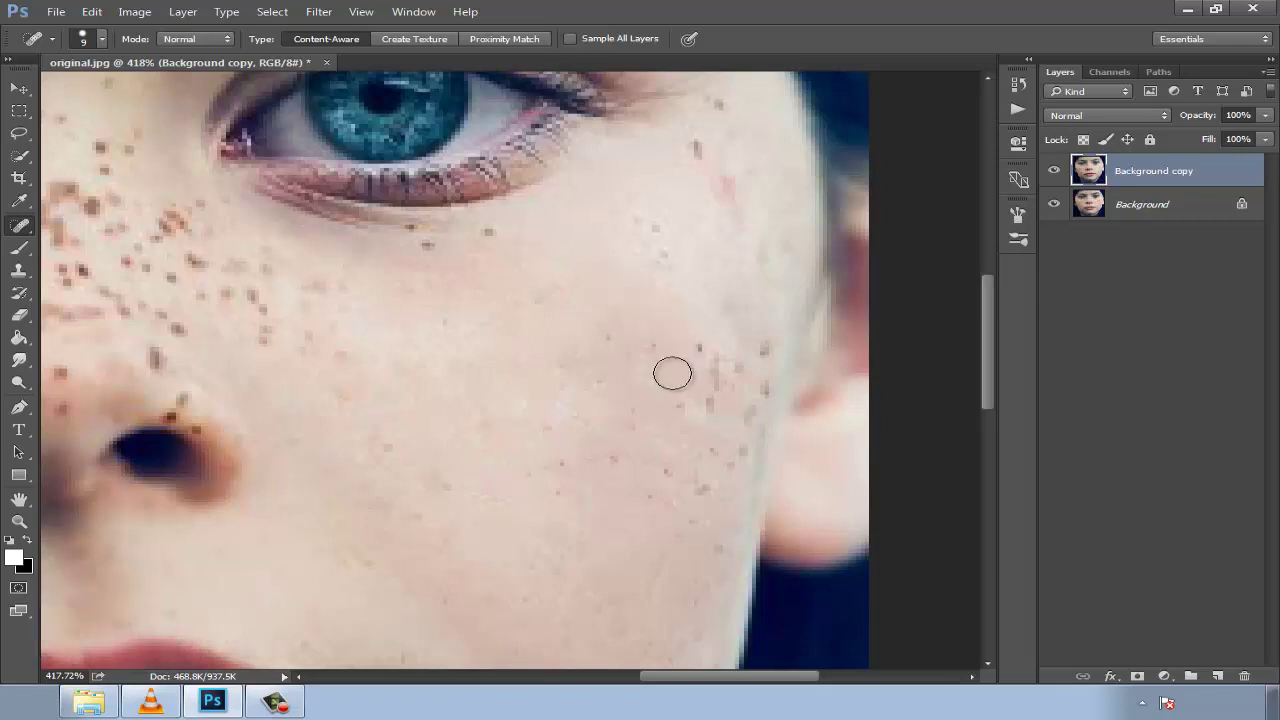
drag(672, 373, 737, 363)
drag(706, 405, 689, 432)
click(637, 360)
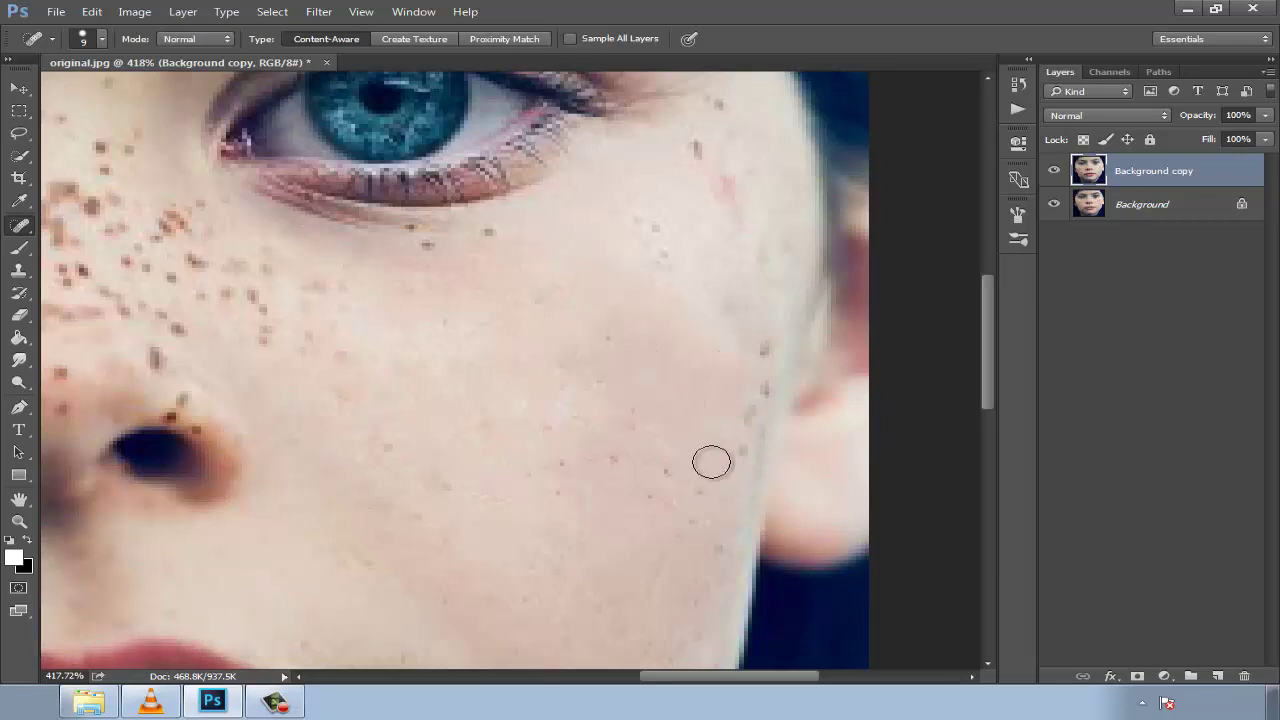
Heal the last freckles on the lower cheek toward and beside the nostril
click(646, 466)
click(611, 463)
click(549, 497)
click(400, 442)
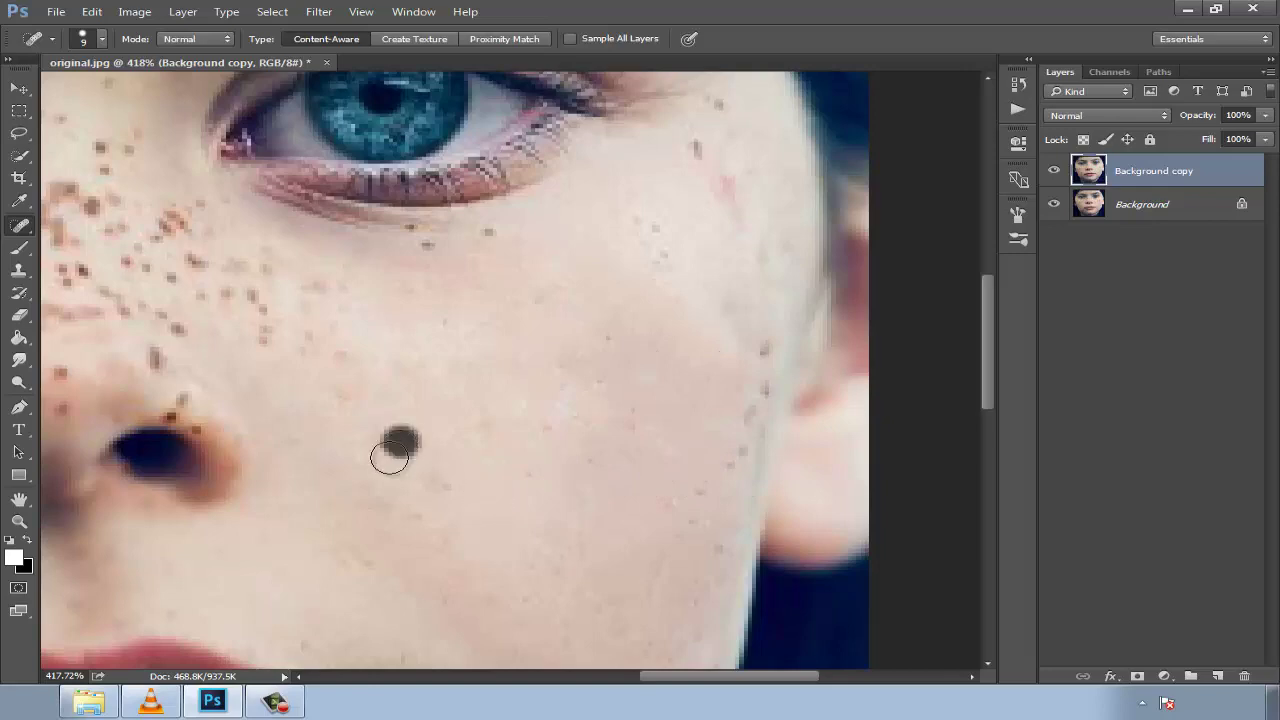
click(415, 512)
scroll(606, 386, down, 5)
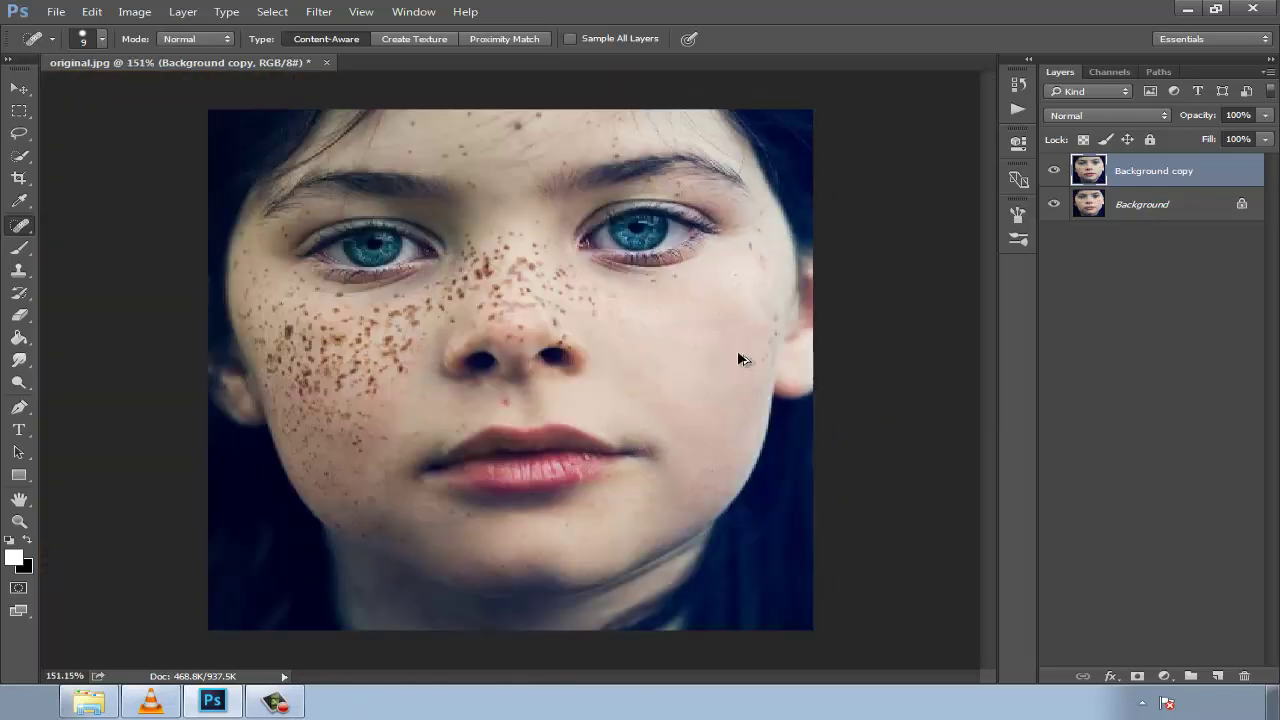
Heal the remaining spots and the mole along the outer cheek edge
scroll(740, 359, up, 5)
click(826, 428)
drag(834, 383, 816, 432)
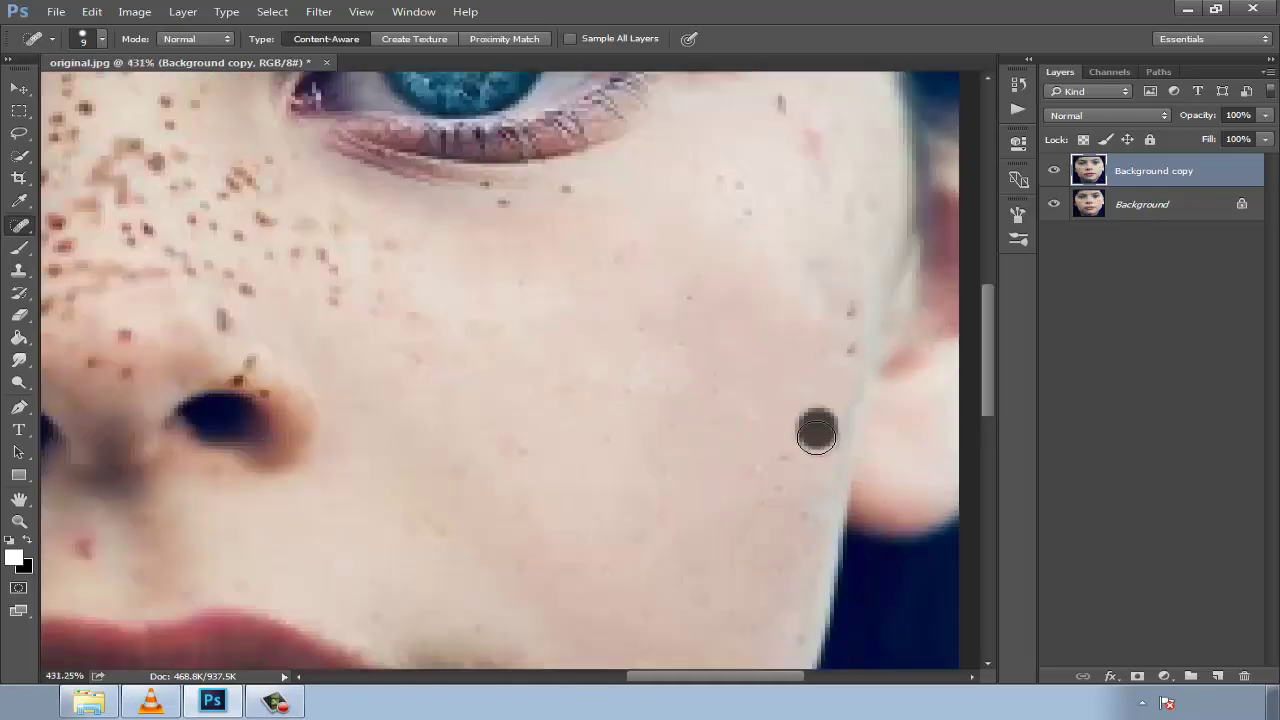
click(846, 331)
drag(846, 349, 791, 445)
Heal the small dark spots beside the outer eye corner
click(766, 235)
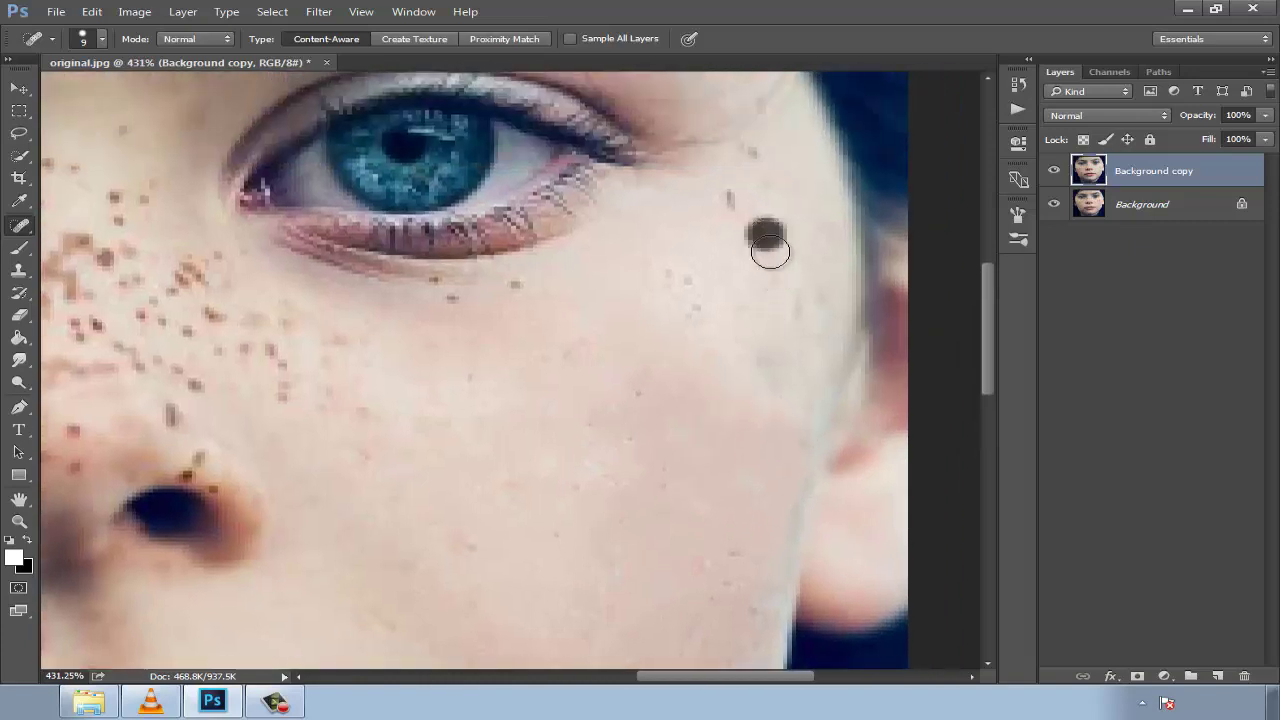
click(730, 200)
click(749, 160)
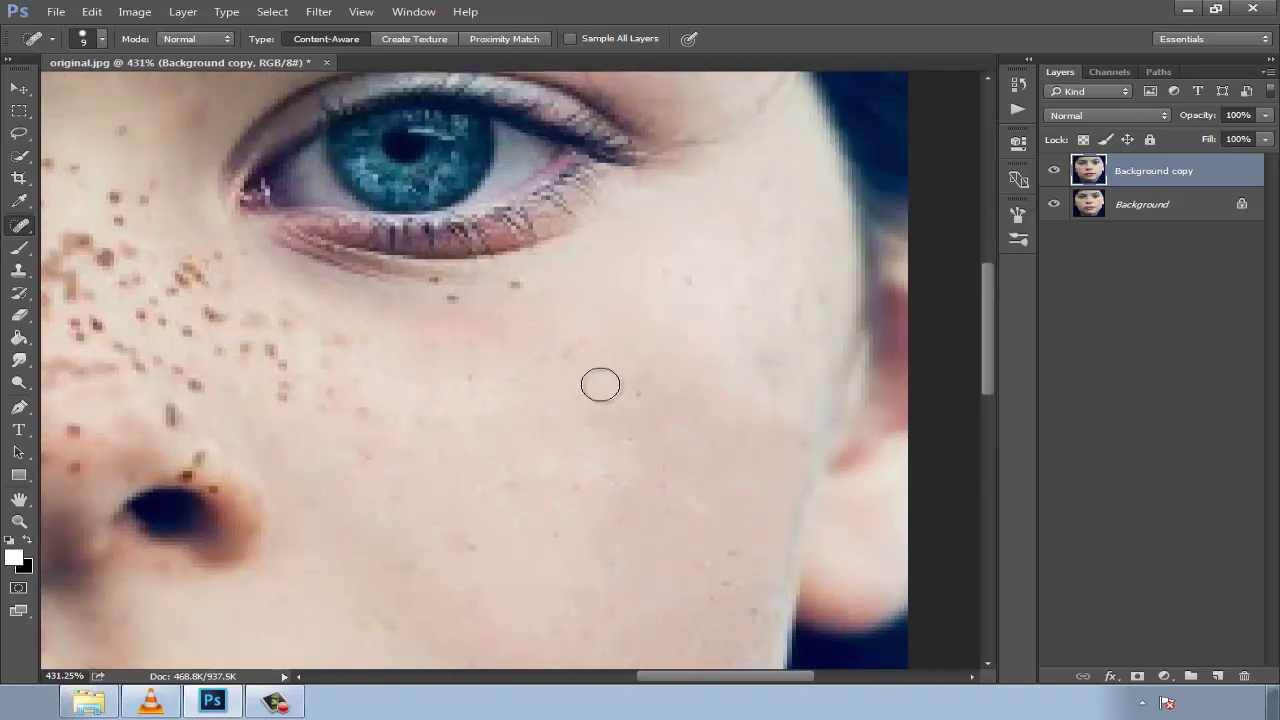
scroll(600, 384, up, 1)
scroll(540, 386, left, 3)
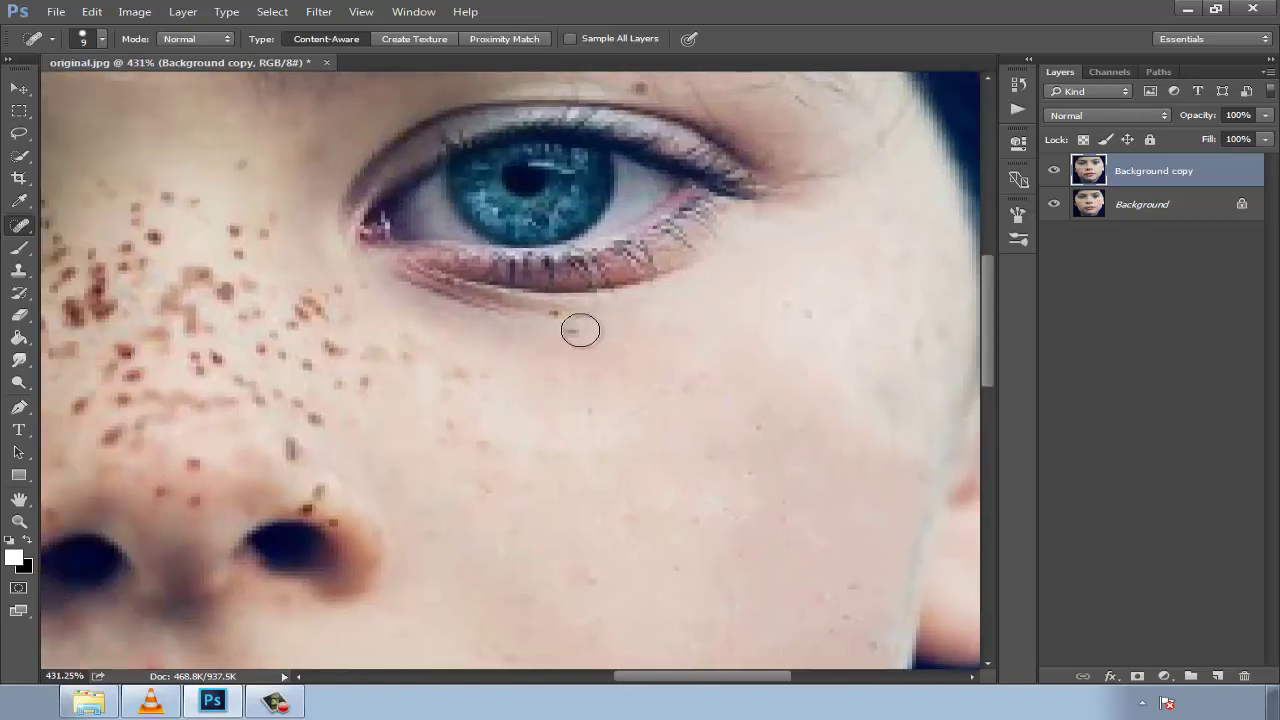
scroll(508, 410, left, 2)
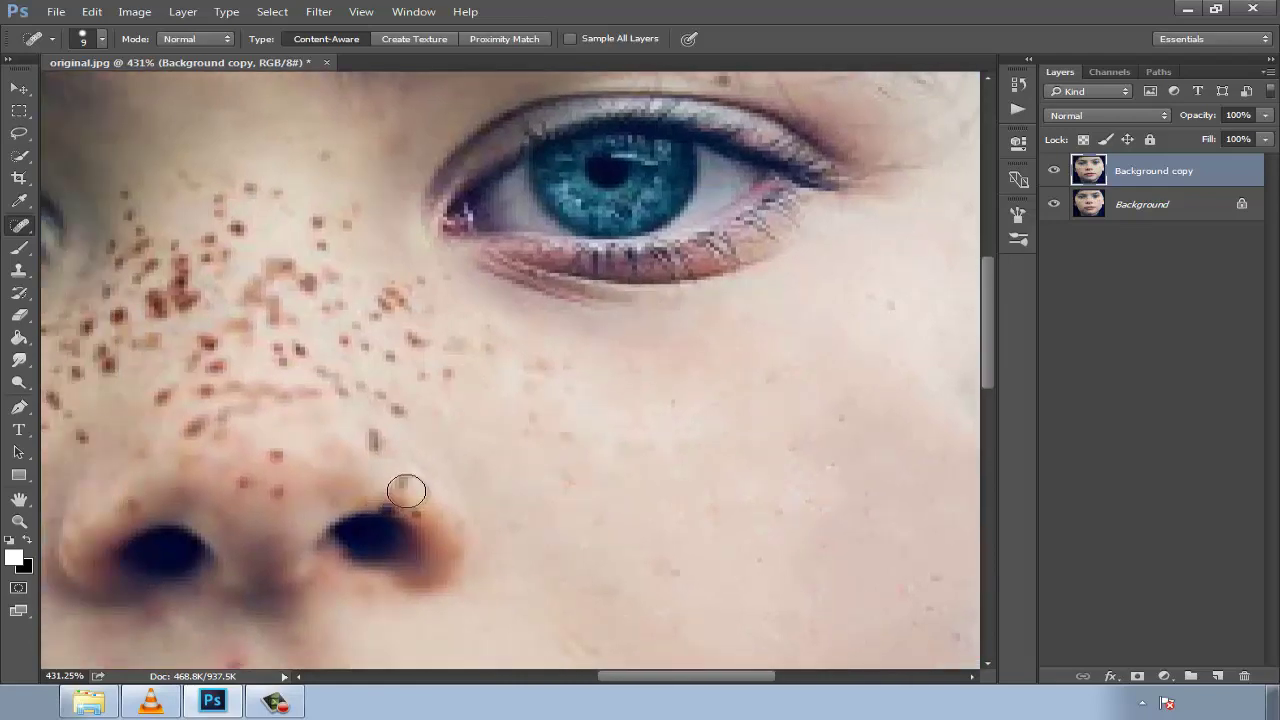
Review the History list, then heal the freckles between the eye and nose down to the nostril
click(1018, 84)
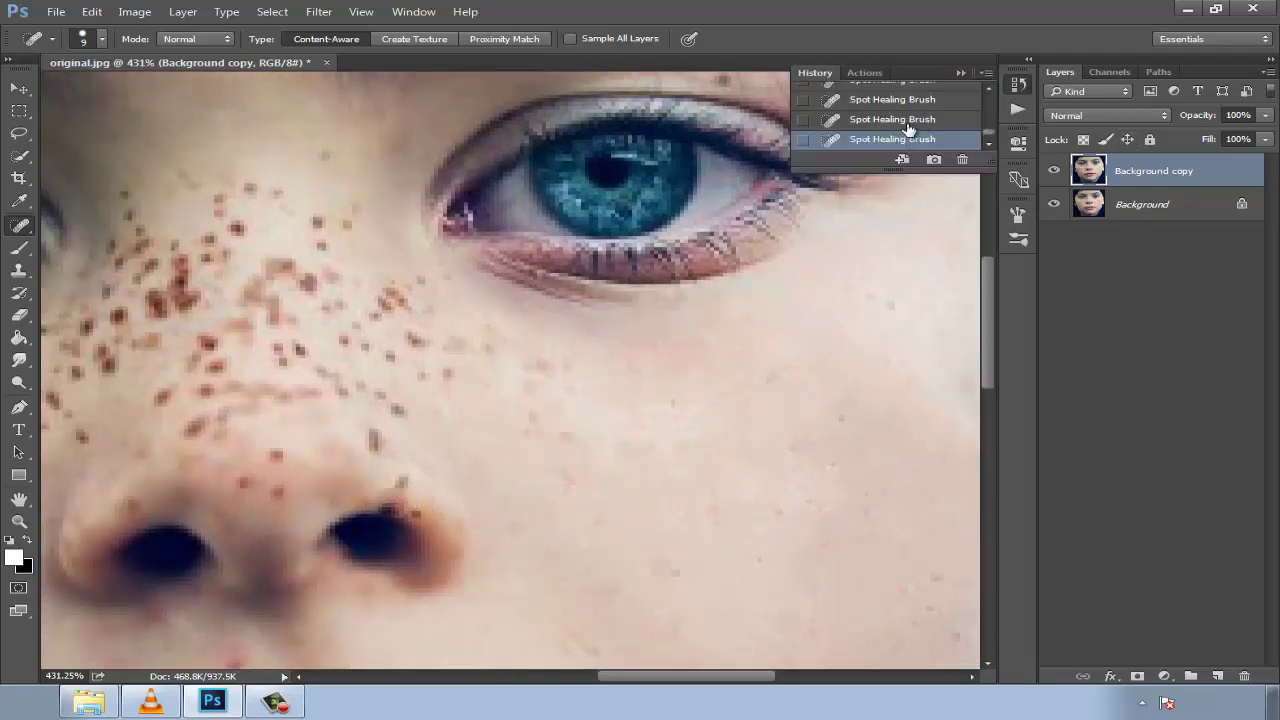
click(960, 72)
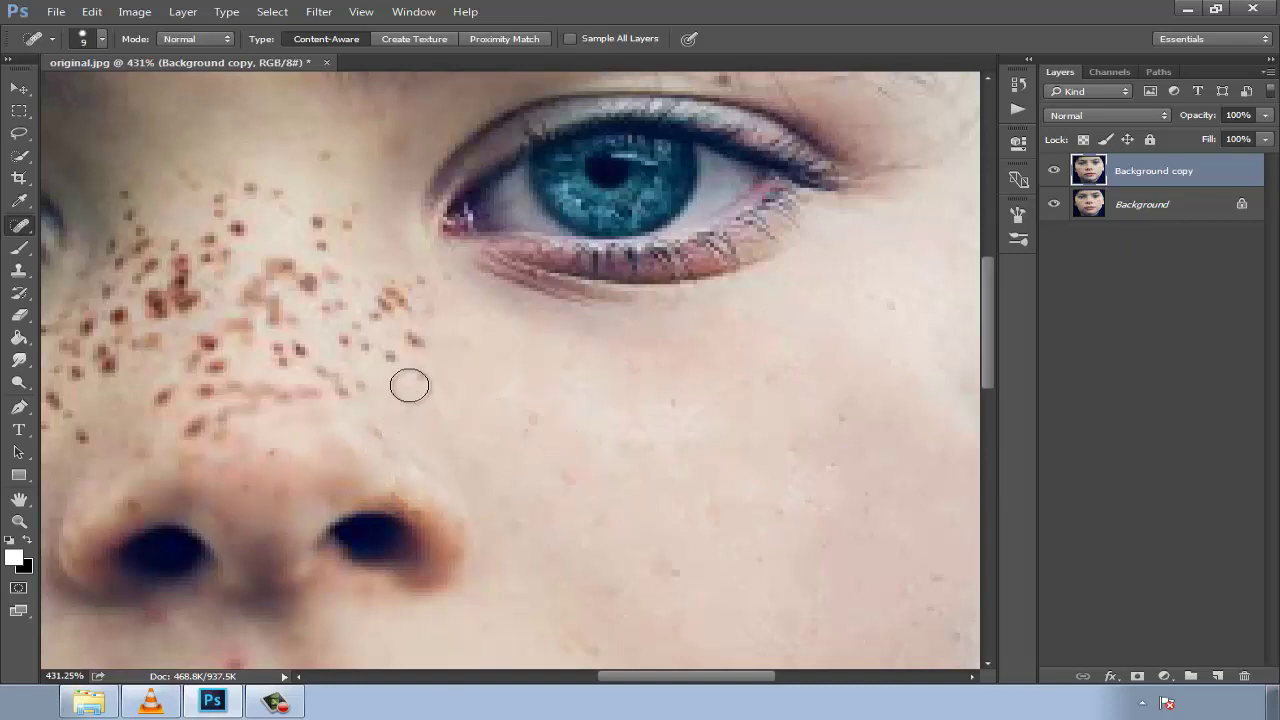
click(400, 294)
click(375, 355)
click(388, 334)
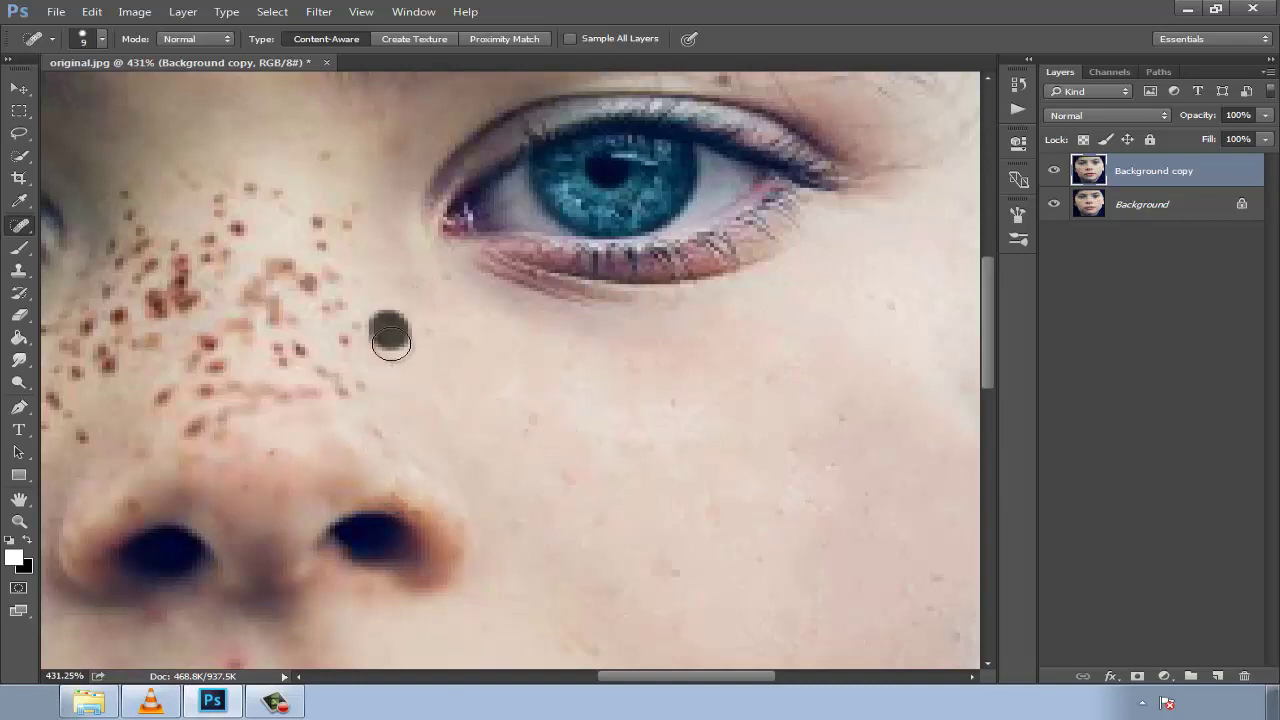
click(328, 253)
click(351, 209)
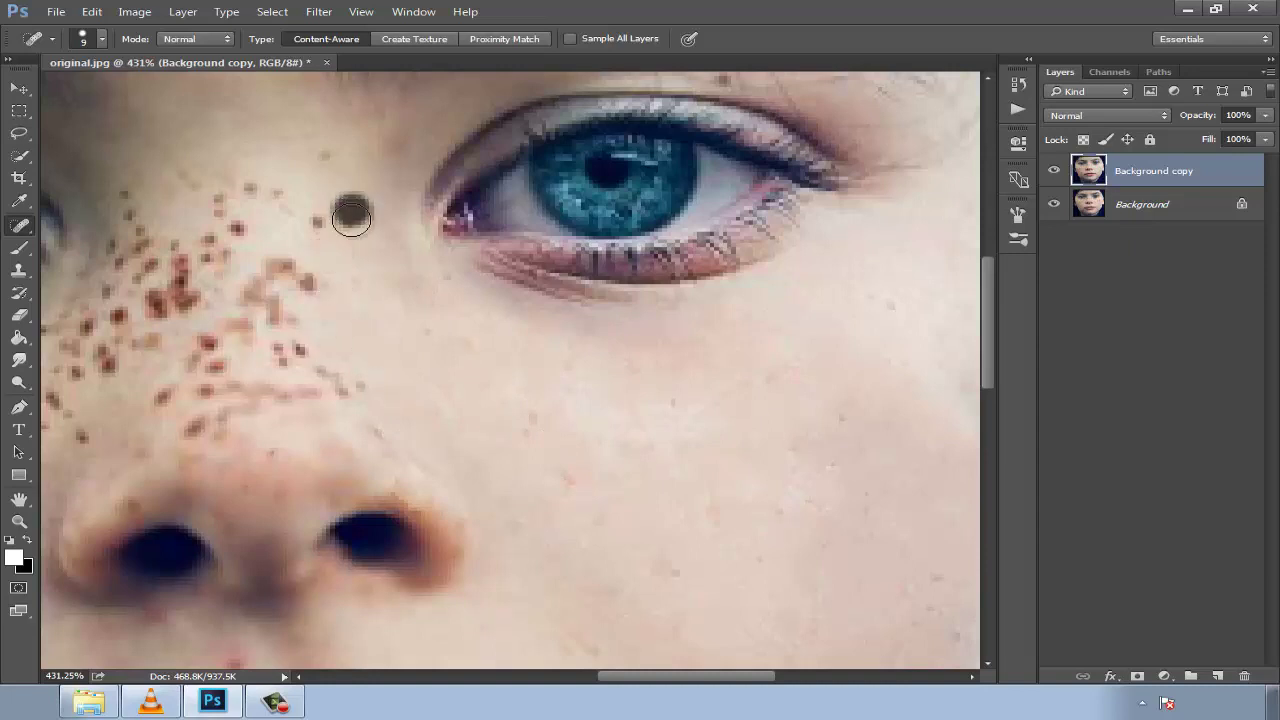
click(309, 240)
click(297, 334)
click(293, 375)
click(343, 392)
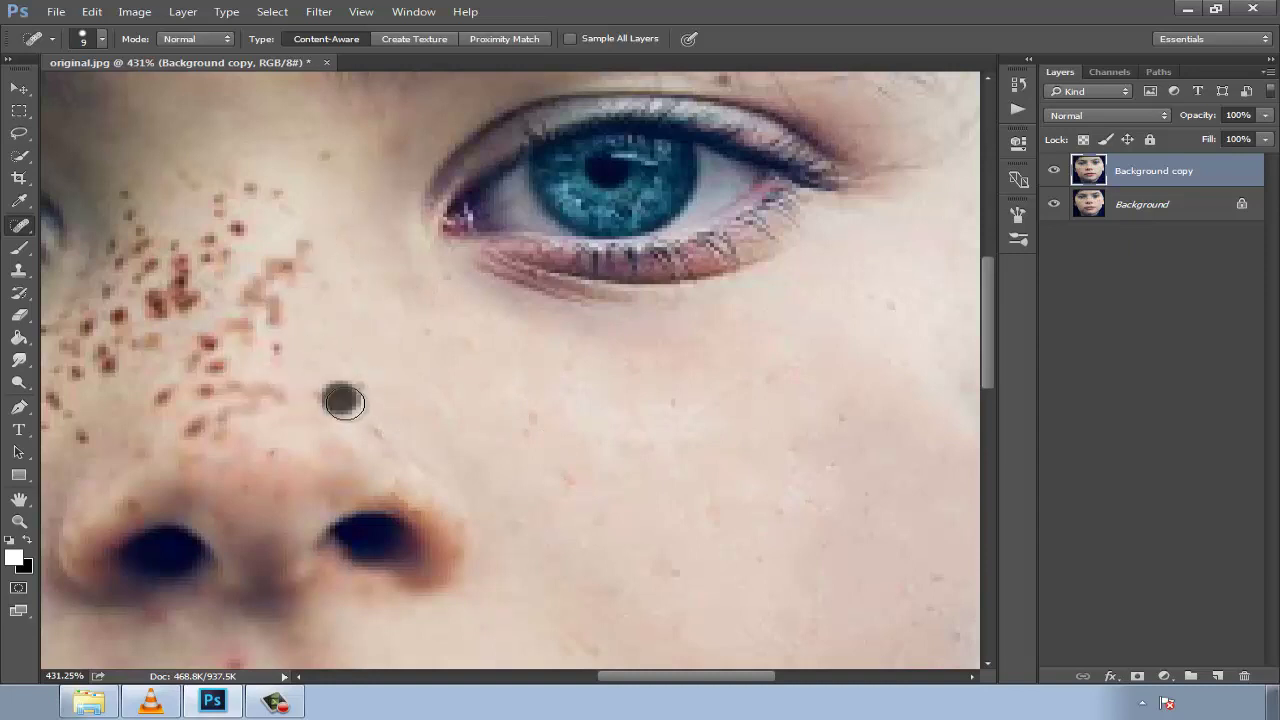
Heal the denser cluster freckles beside the nose and nostril, brushing over one band
mouse_move(266, 346)
mouse_down()
mouse_move(271, 289)
mouse_move(247, 330)
mouse_up()
click(290, 260)
click(240, 196)
click(281, 192)
click(289, 391)
click(206, 360)
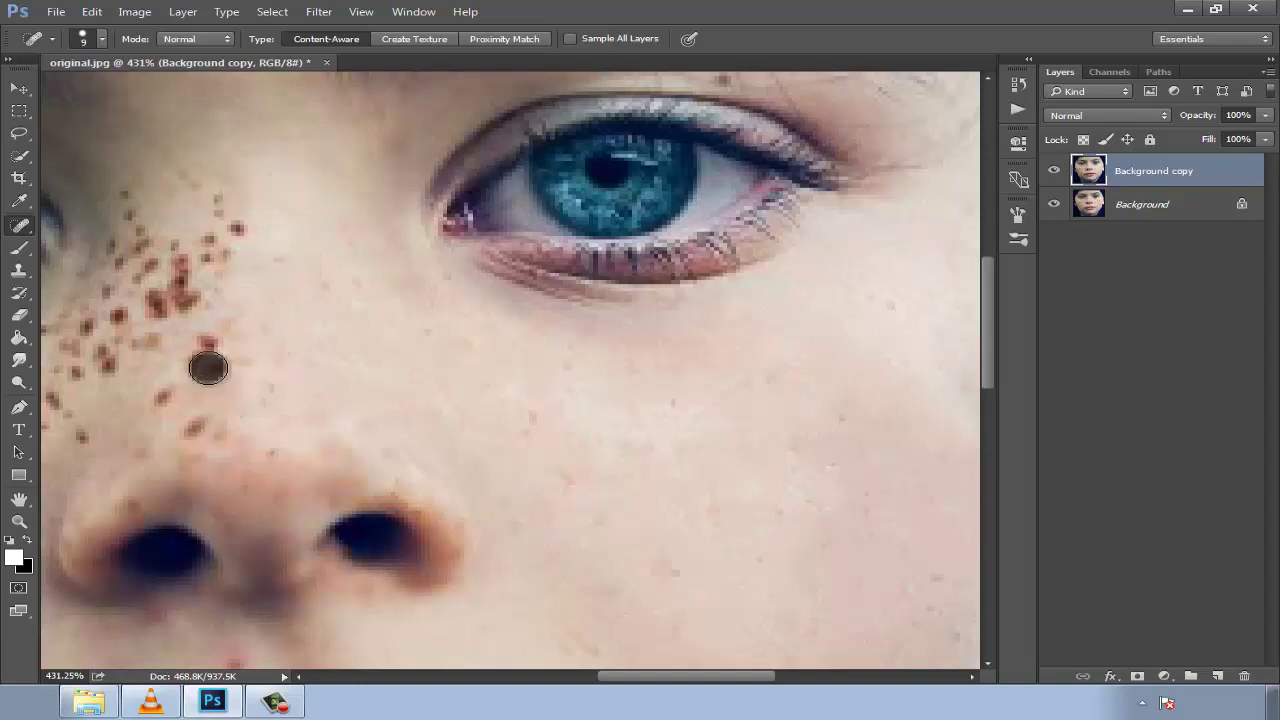
click(209, 277)
click(235, 220)
click(180, 295)
click(214, 256)
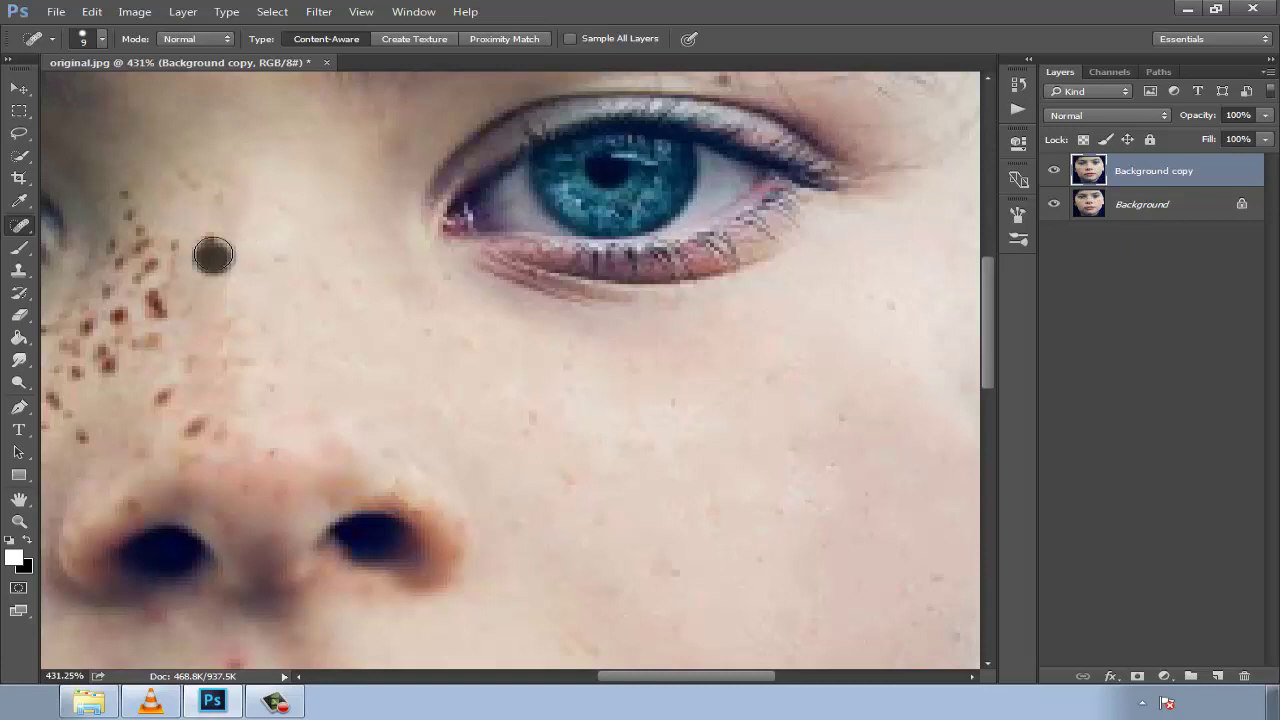
click(176, 435)
click(257, 443)
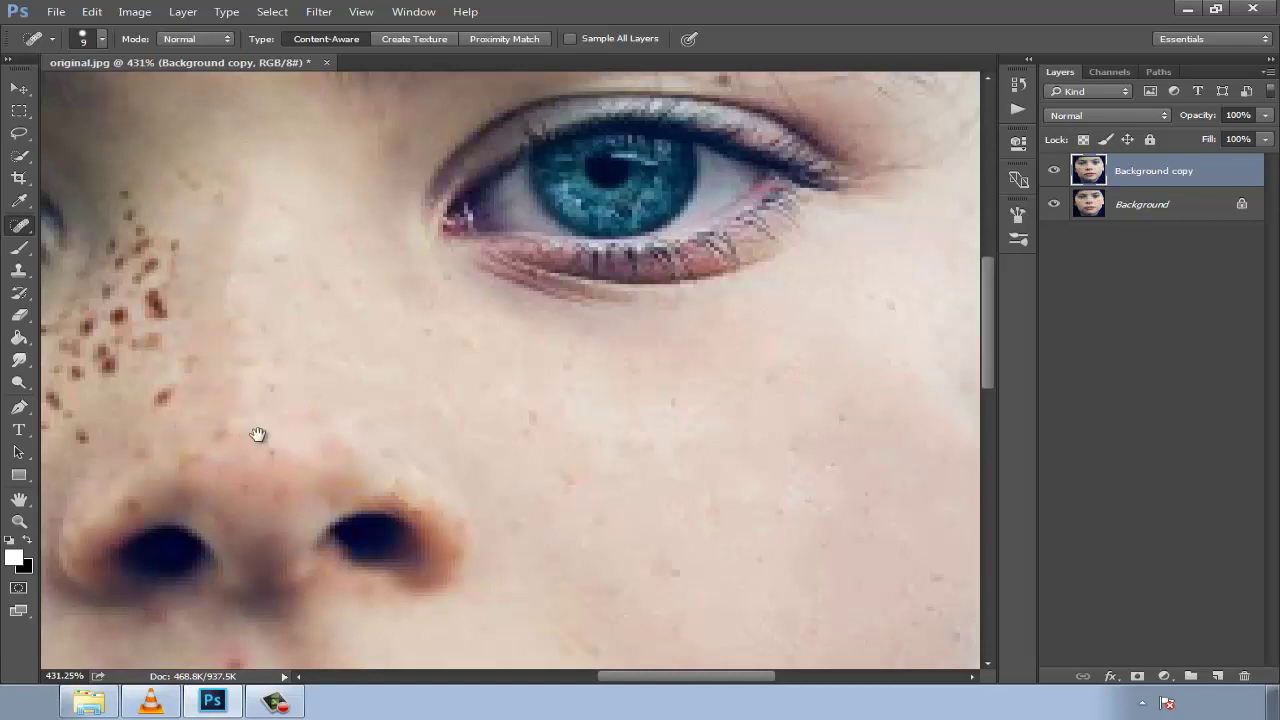
Heal the freckles along the side of the nose, near the inner eye corner, and below the eye
drag(257, 434, 512, 454)
click(468, 448)
click(382, 516)
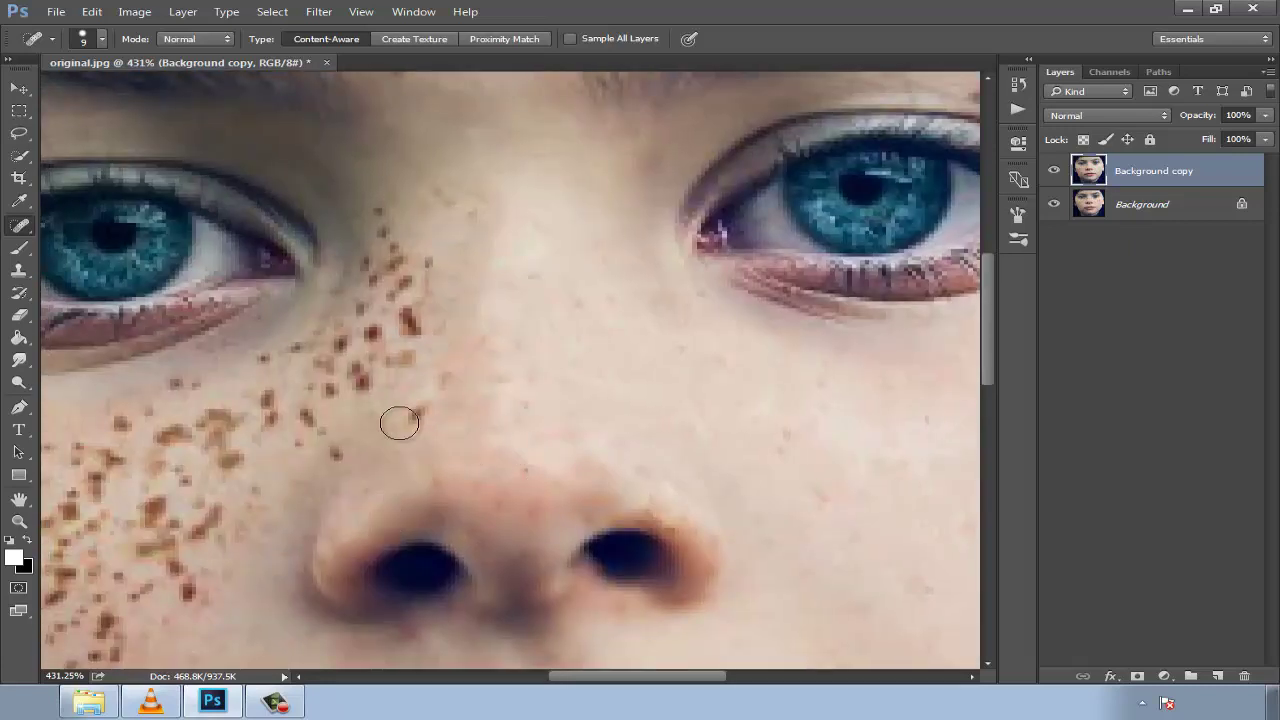
click(410, 416)
click(409, 280)
click(412, 318)
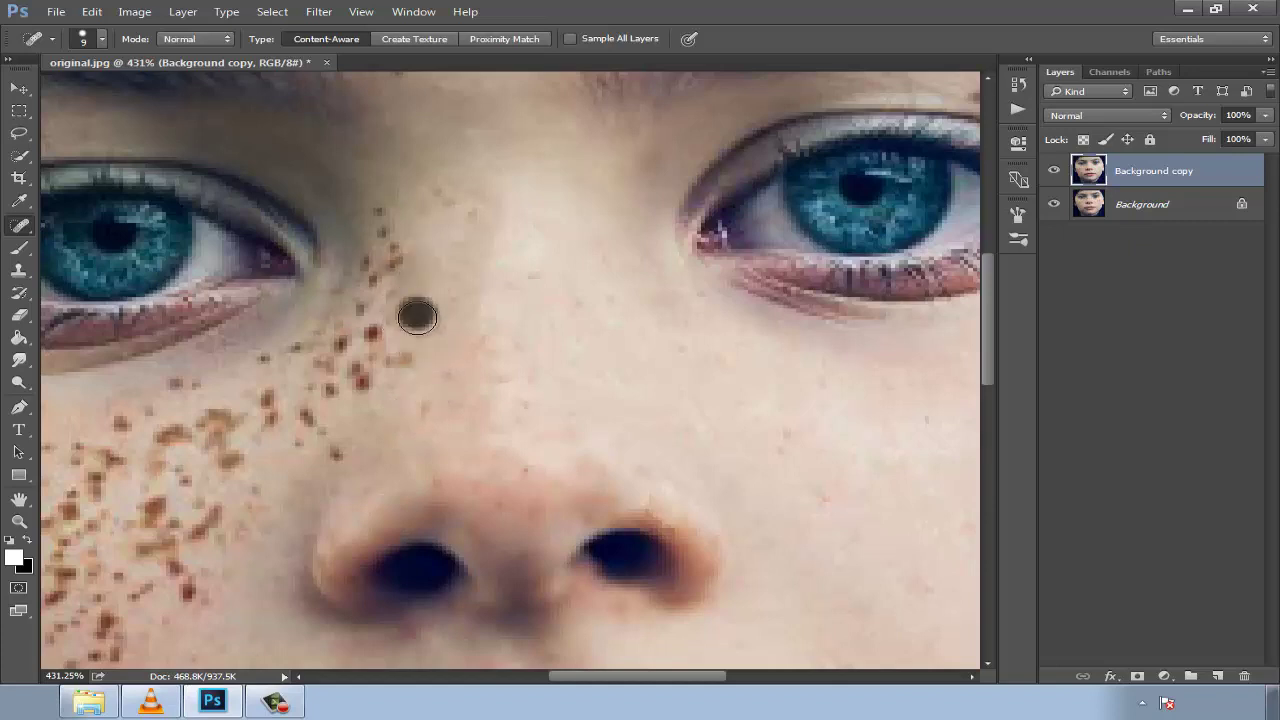
click(384, 230)
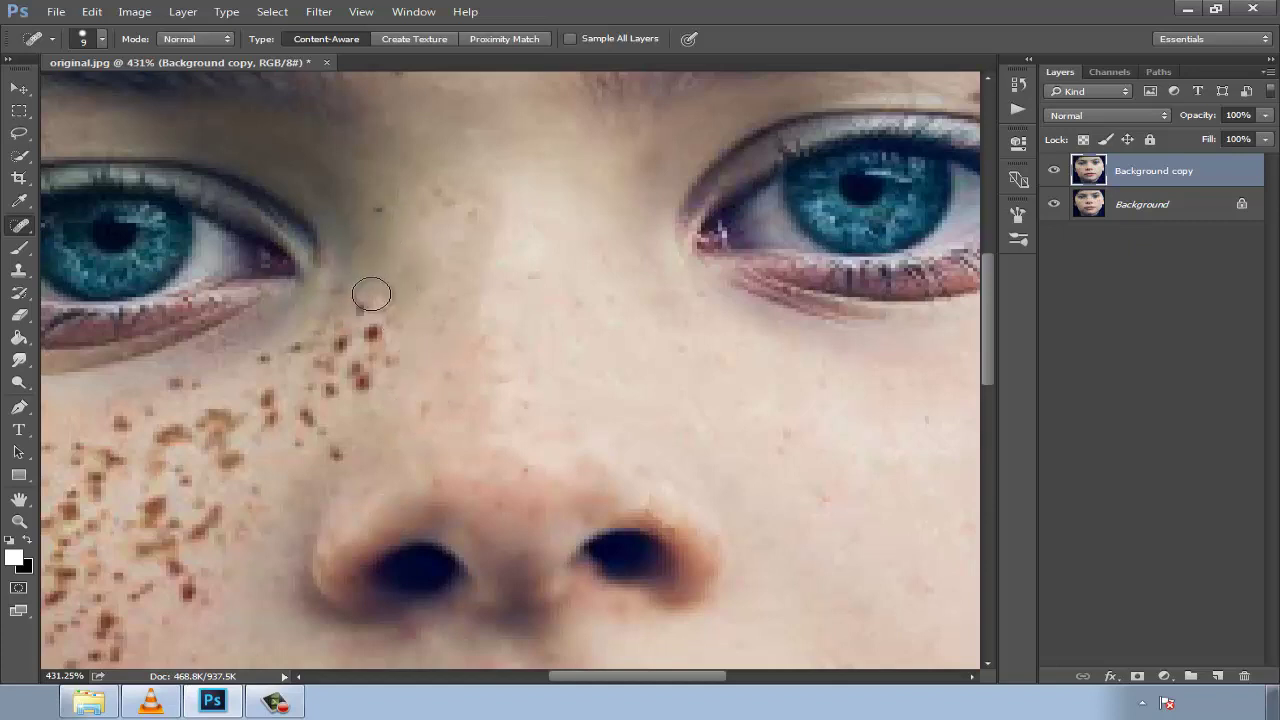
click(374, 330)
click(361, 388)
Heal the freckles across the nose bridge, the middle of the nose, and near its tip
click(345, 336)
click(360, 291)
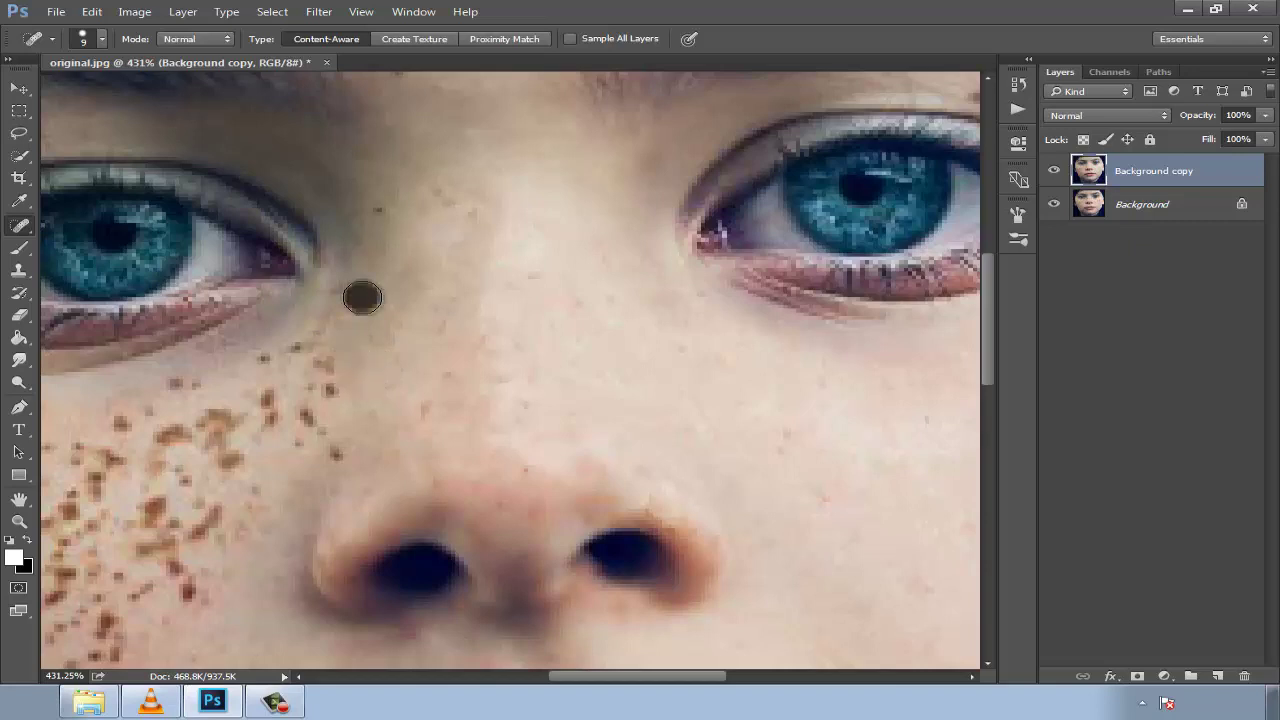
click(328, 405)
click(340, 455)
click(300, 362)
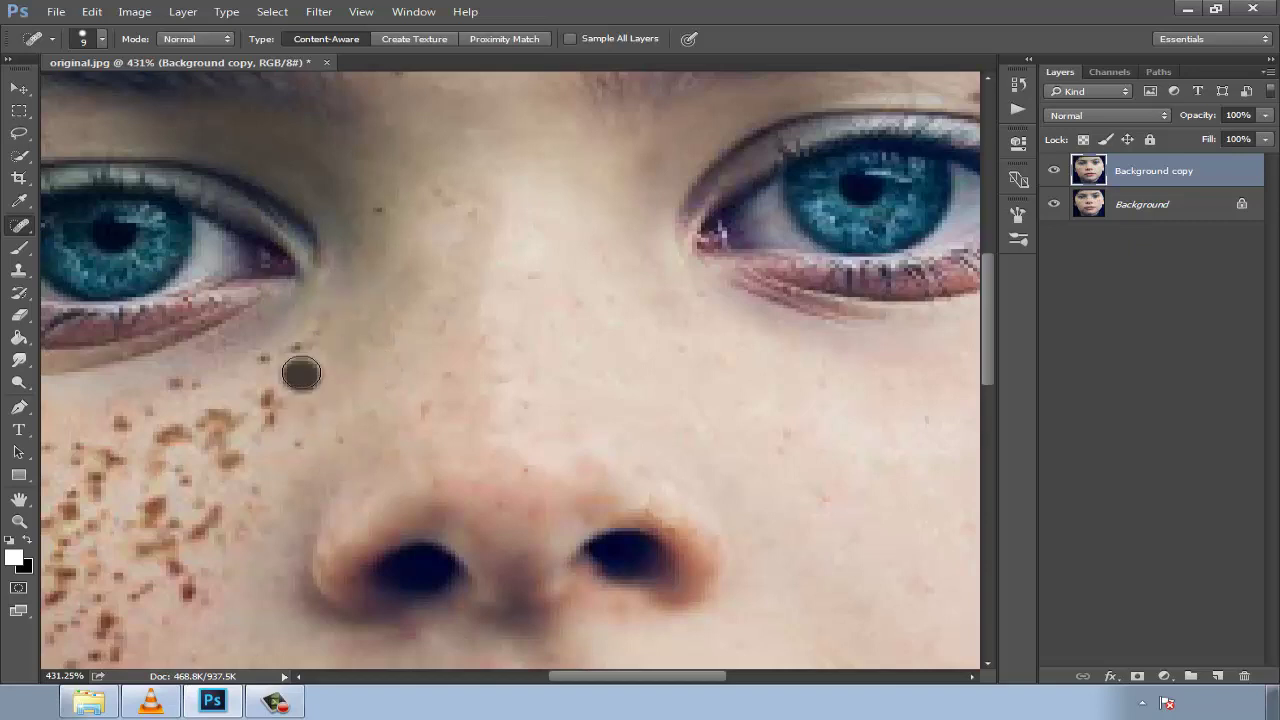
click(386, 362)
click(431, 404)
click(480, 340)
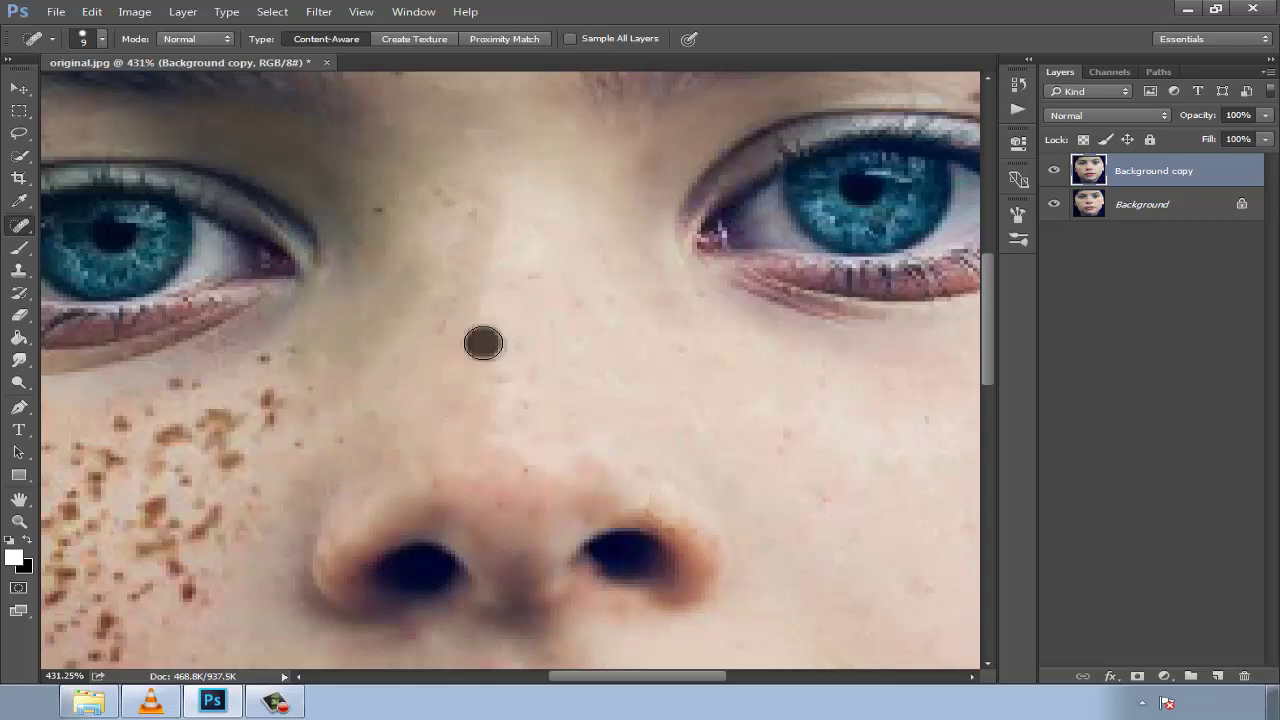
click(537, 476)
click(458, 484)
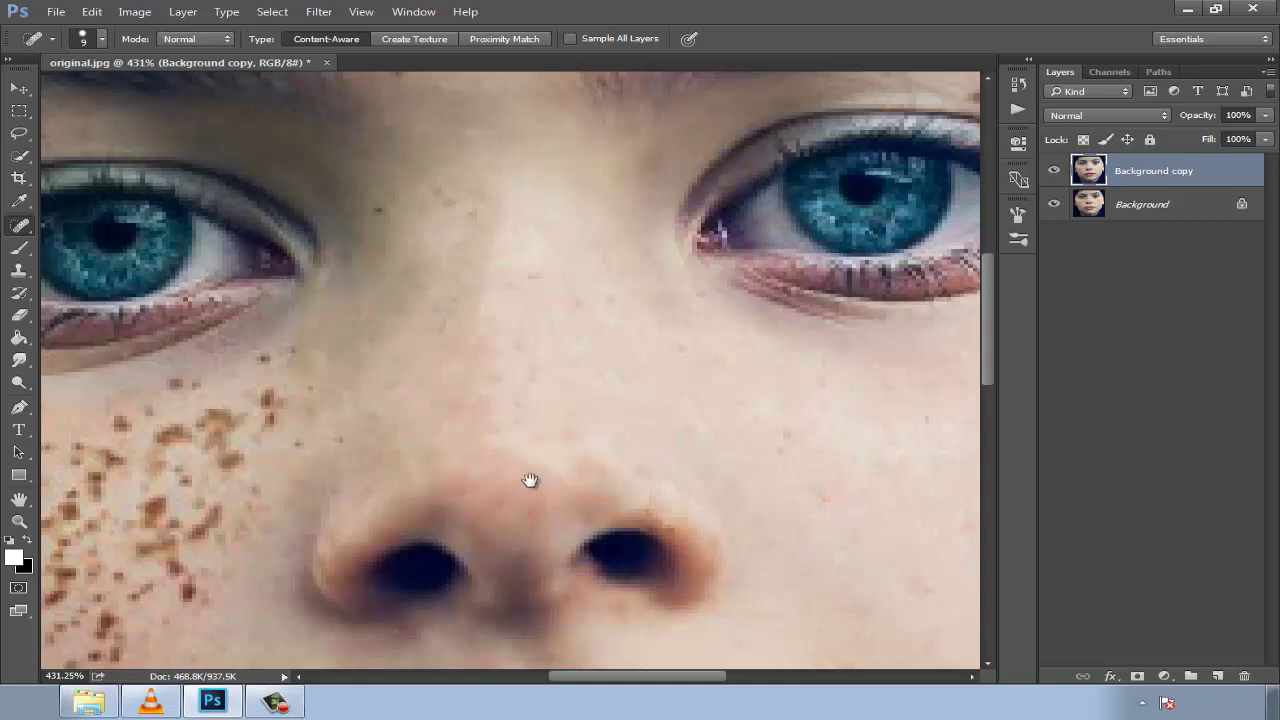
drag(530, 480, 615, 455)
click(578, 273)
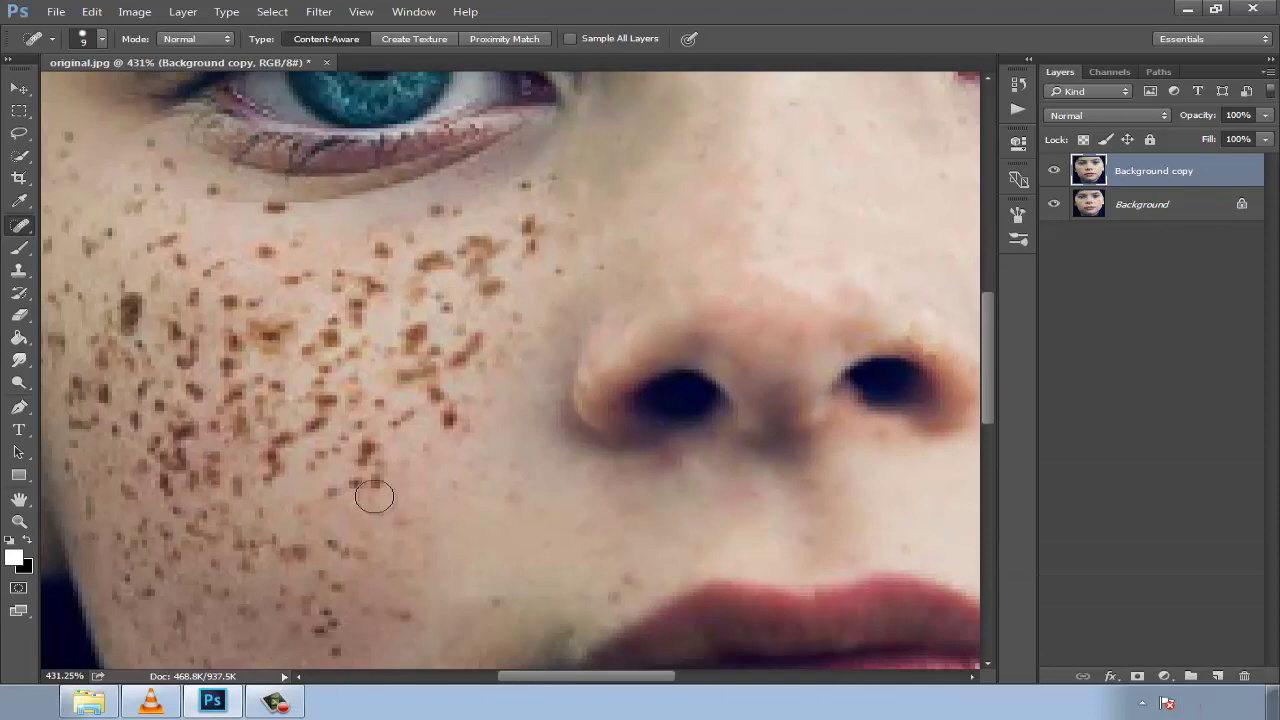
Heal the freckles on the inner cheek beside the nose and under the eye
click(360, 443)
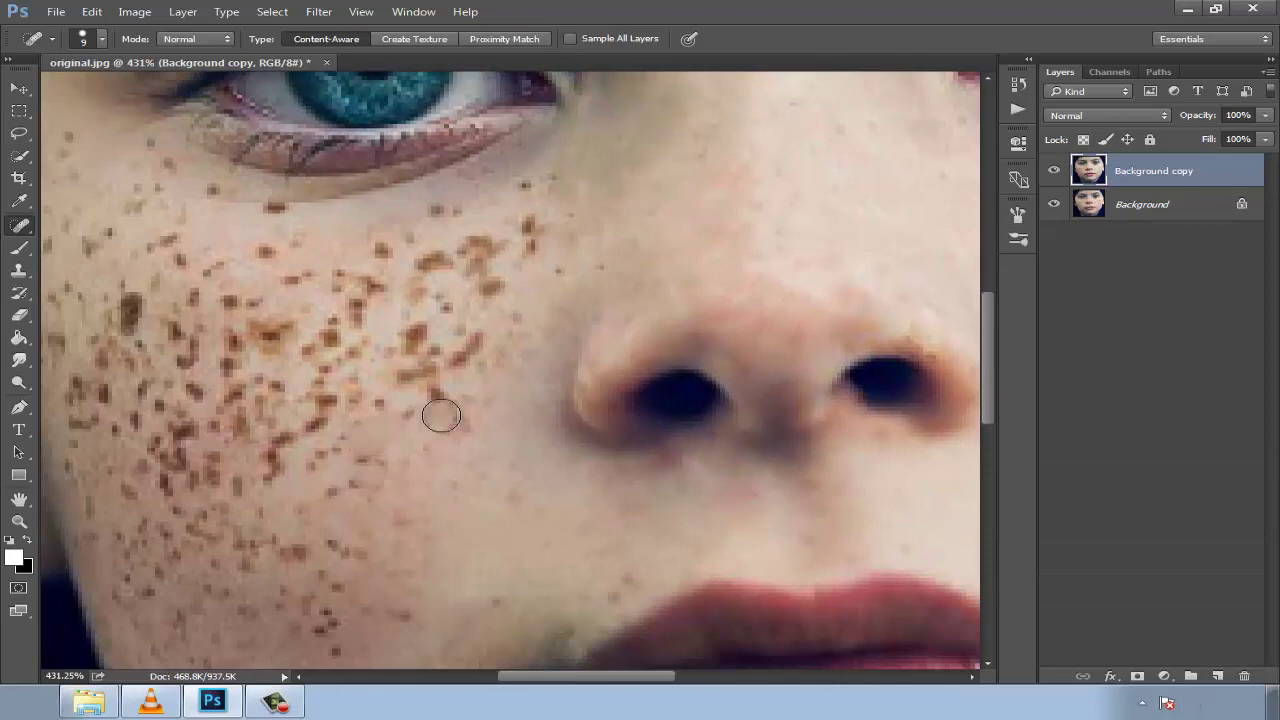
click(437, 371)
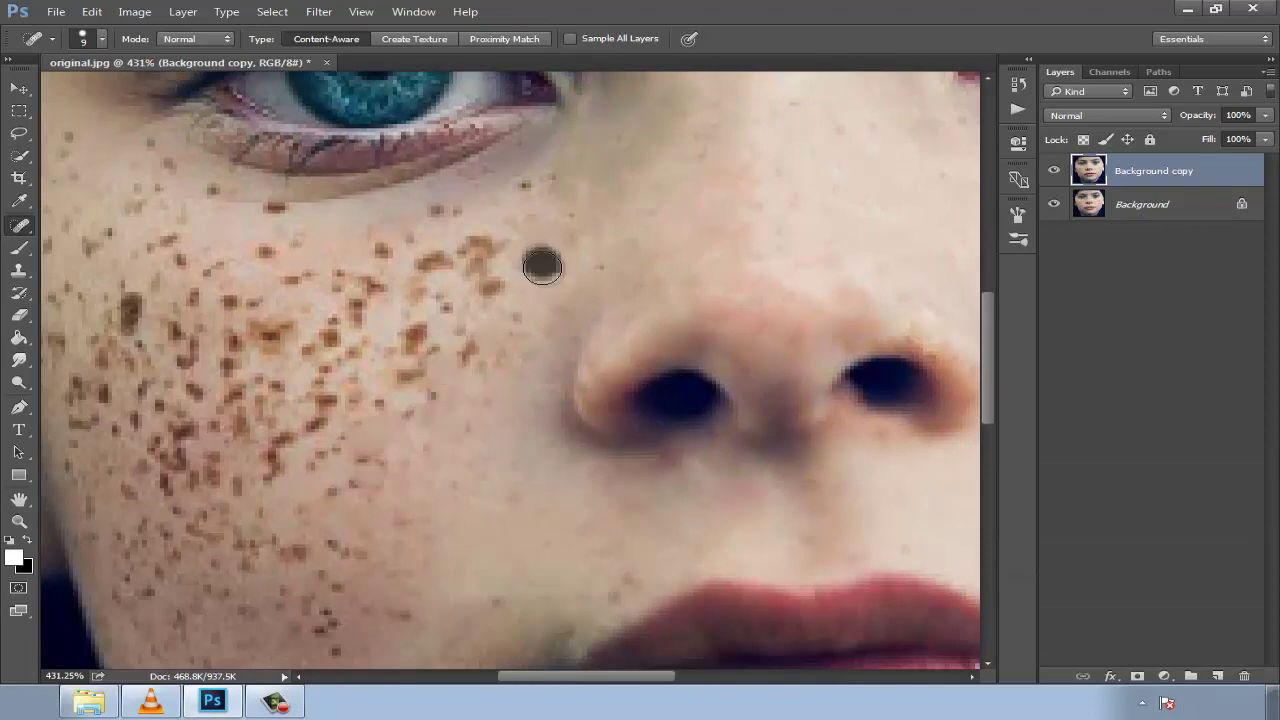
click(526, 186)
click(476, 248)
click(485, 292)
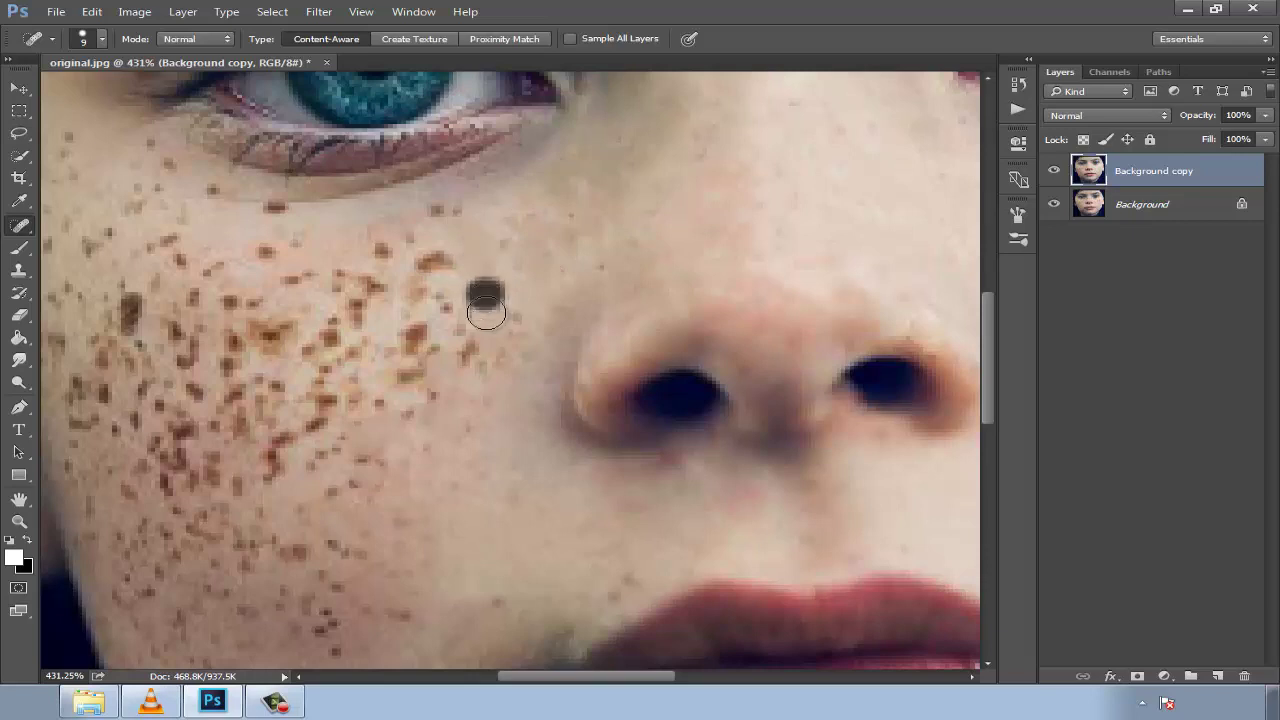
click(463, 355)
click(438, 219)
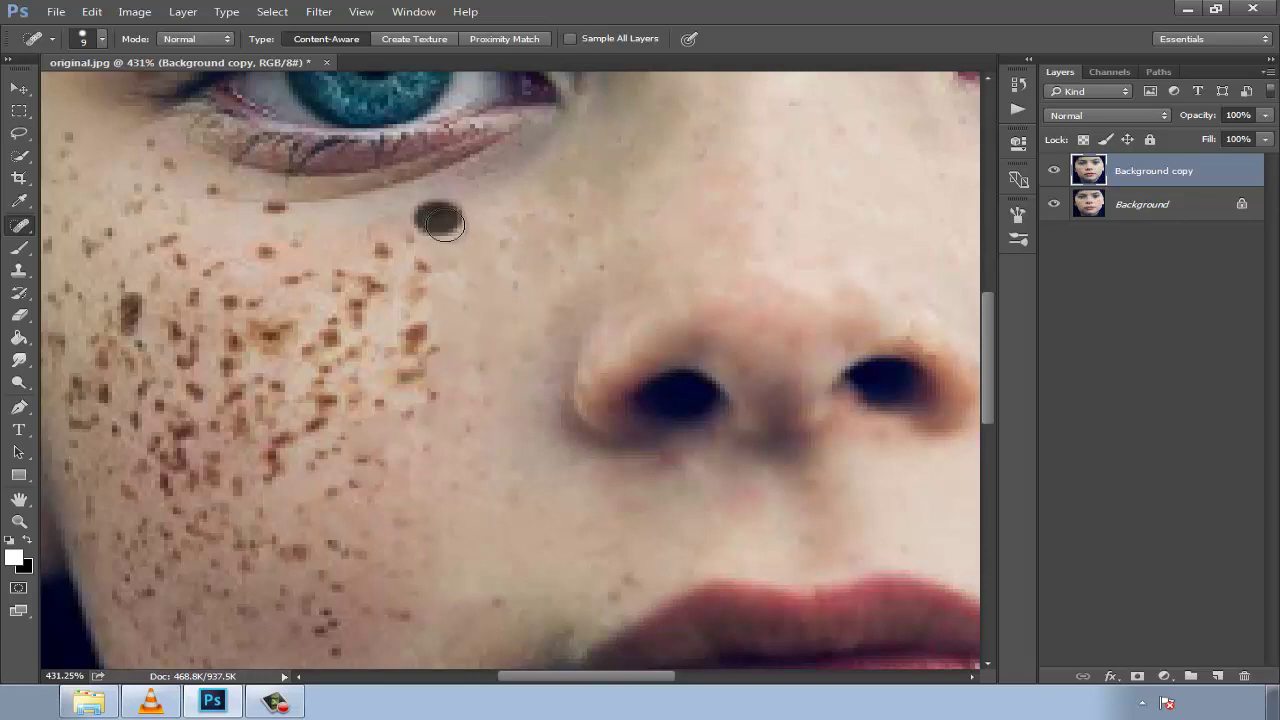
click(418, 264)
click(406, 333)
click(437, 410)
click(412, 345)
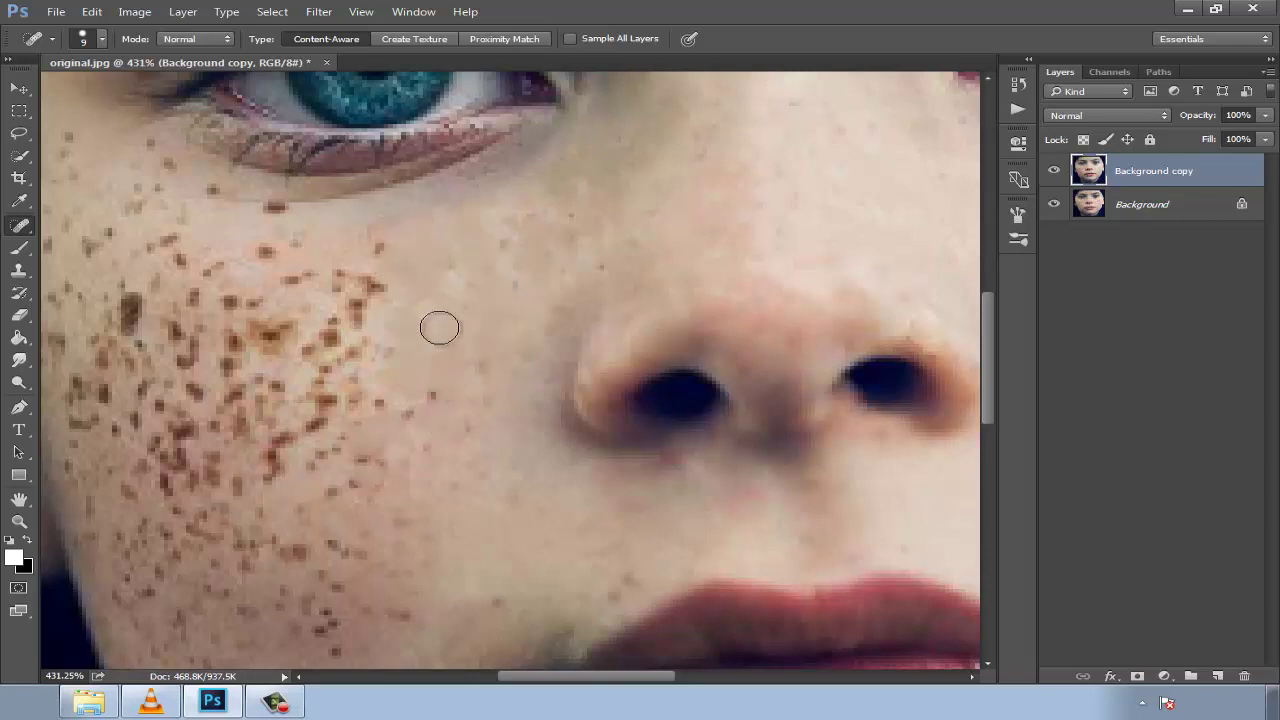
click(424, 412)
click(366, 426)
mouse_move(364, 385)
mouse_down()
mouse_move(362, 260)
mouse_move(335, 262)
mouse_move(330, 420)
mouse_up()
Heal the mid-cheek freckles, including the orange spot and a vertical strip of freckles
click(411, 305)
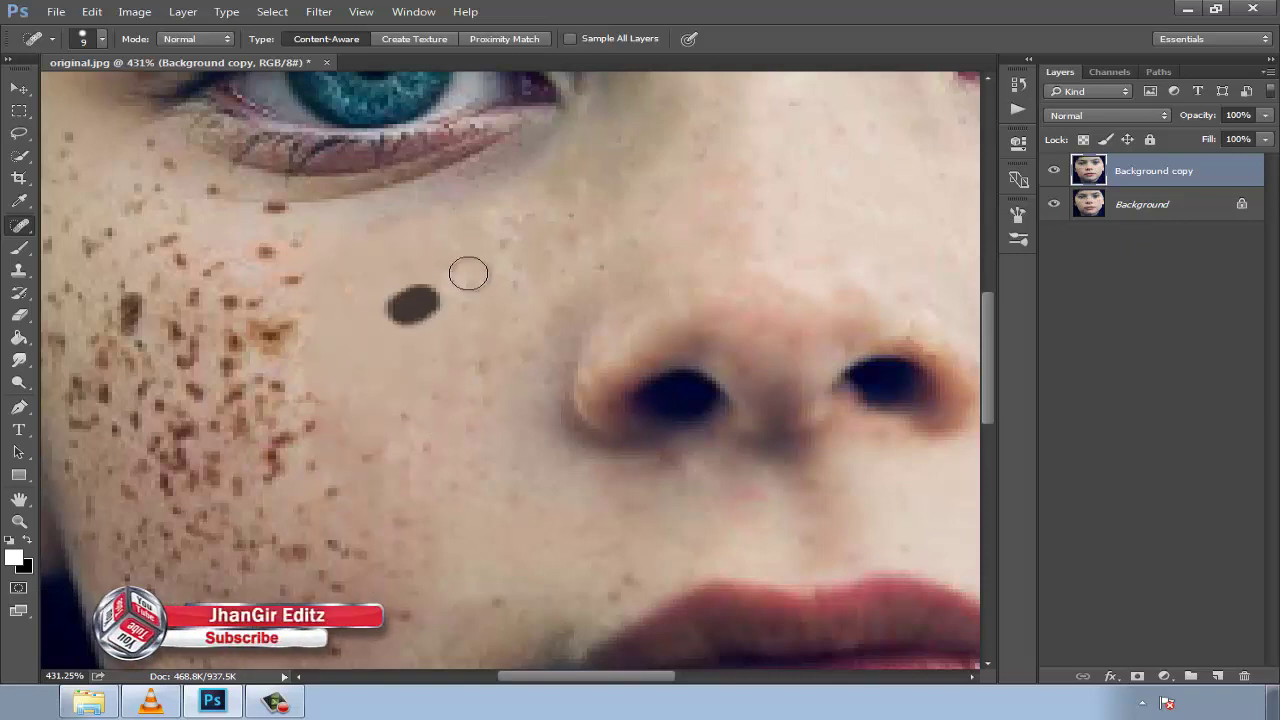
click(287, 258)
click(280, 207)
click(213, 189)
click(230, 302)
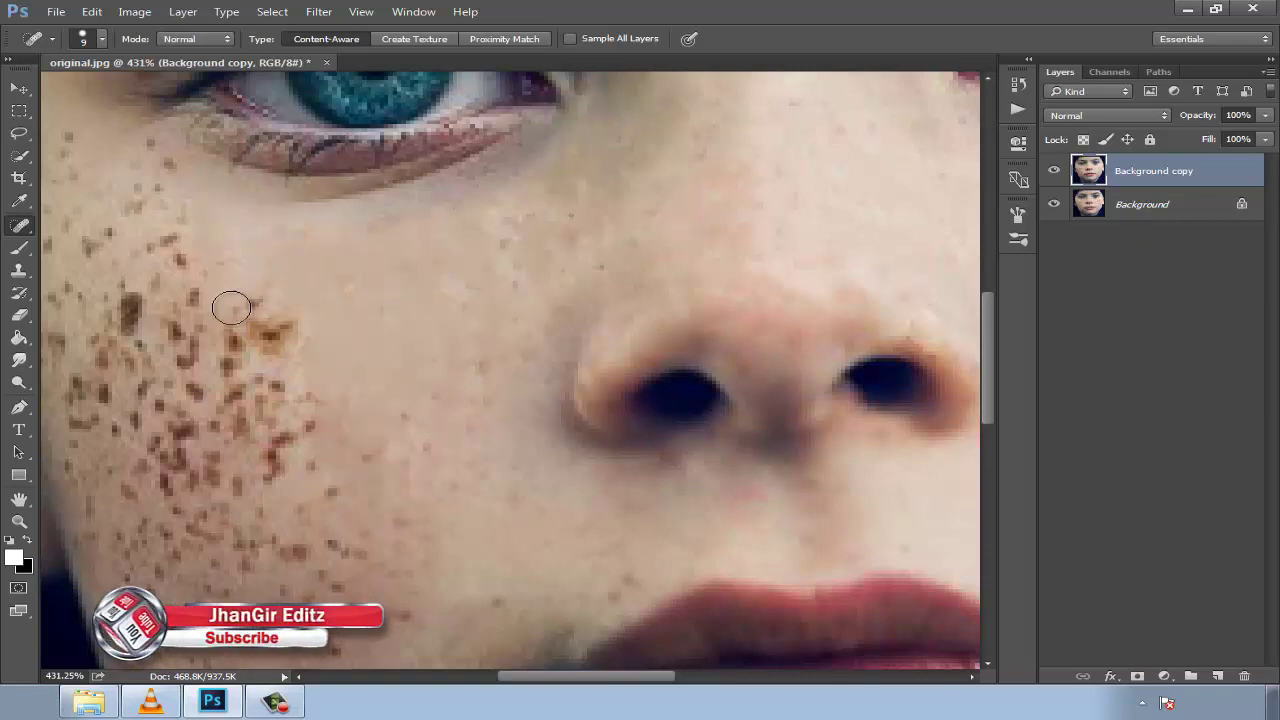
click(270, 335)
click(296, 381)
drag(290, 440, 278, 300)
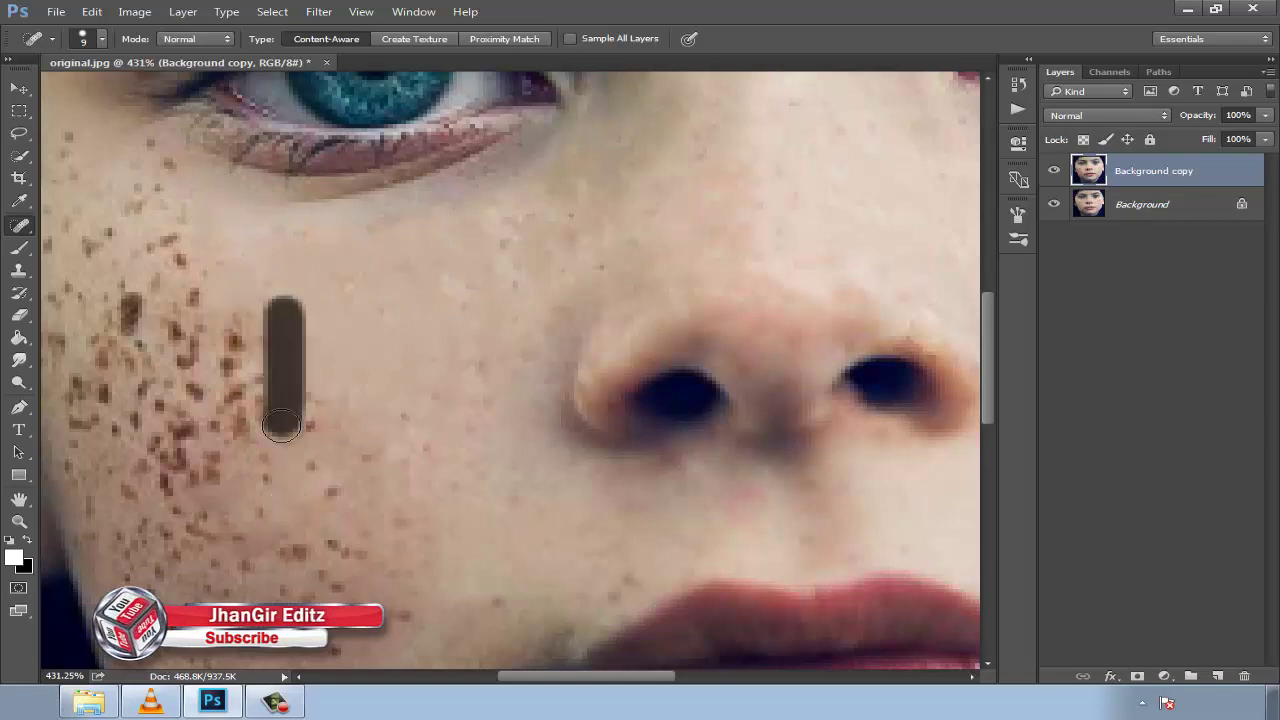
Heal the freckles on the lower cheek and upper cheek with clicks and strokes
drag(354, 545, 312, 382)
drag(300, 452, 246, 449)
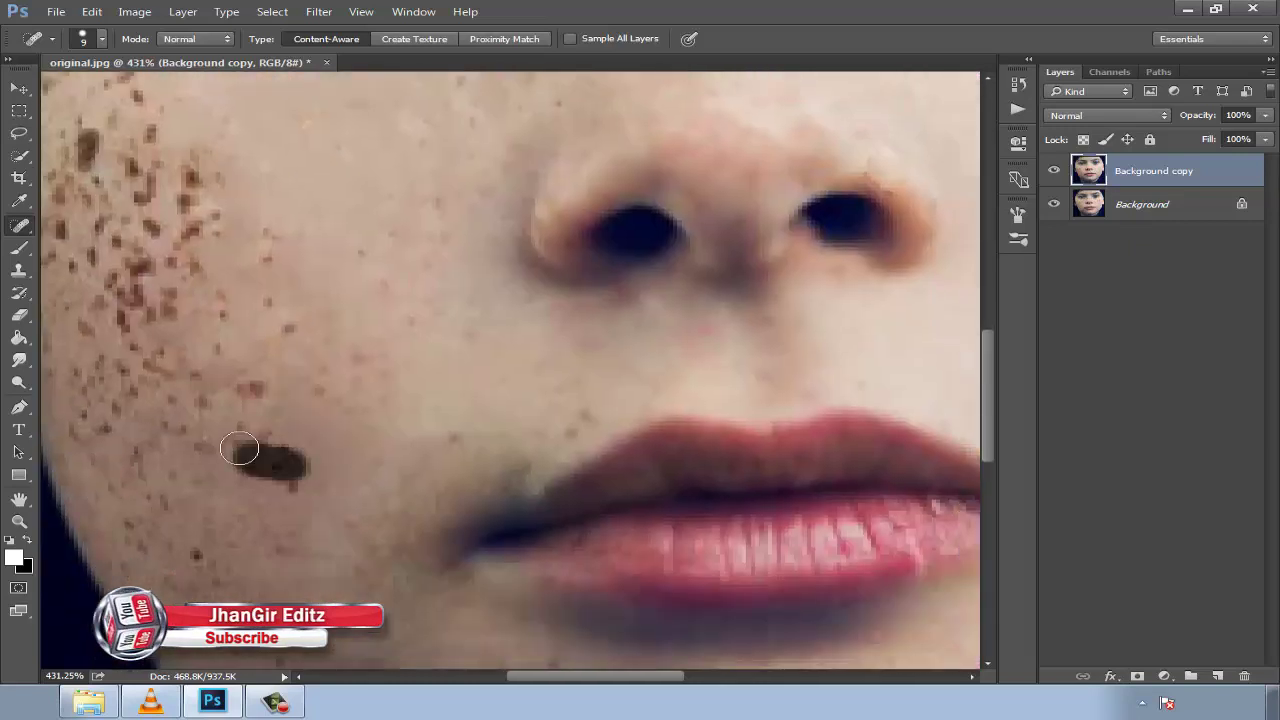
click(289, 426)
click(262, 332)
click(258, 228)
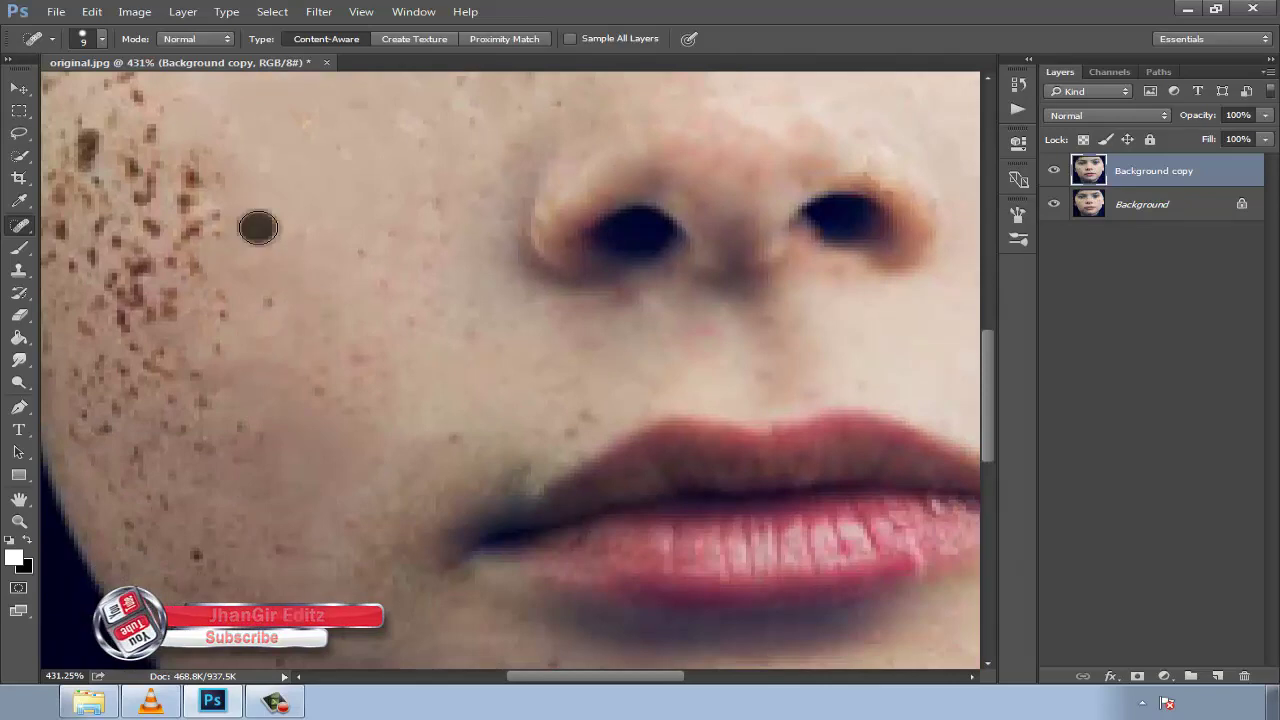
mouse_move(258, 228)
mouse_down()
mouse_move(392, 368)
mouse_move(325, 296)
mouse_move(284, 316)
mouse_up()
click(251, 206)
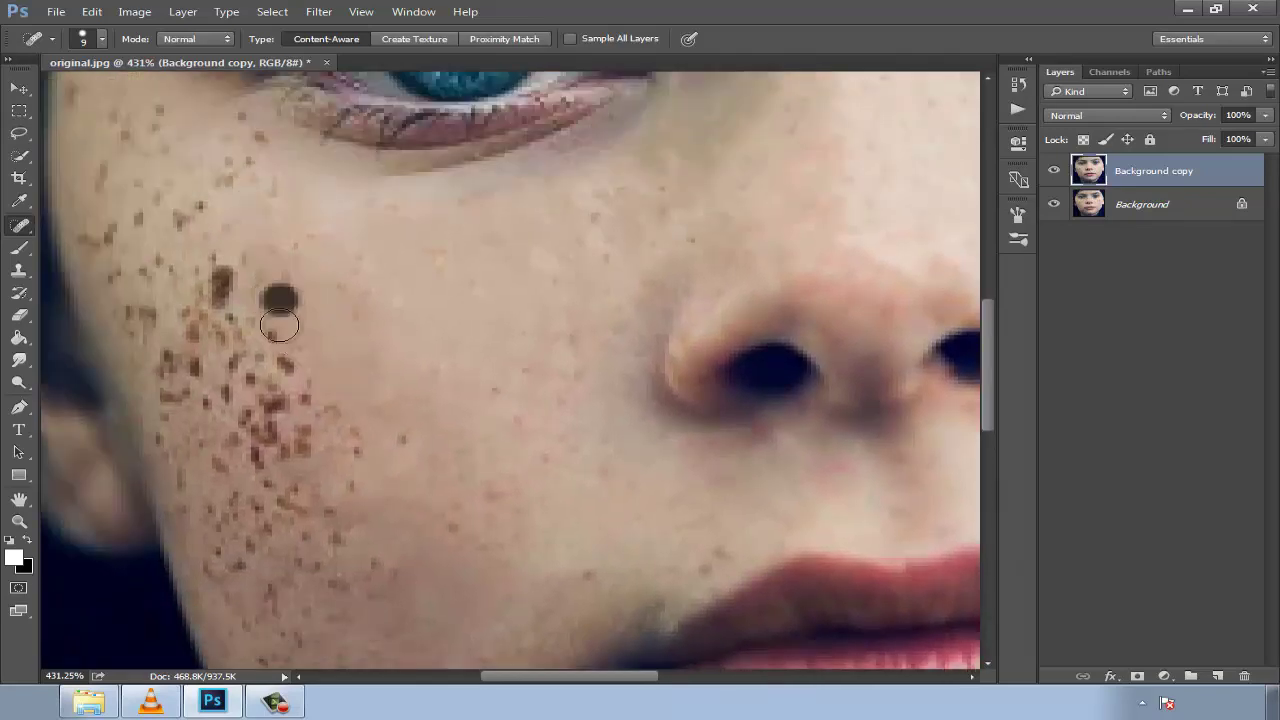
drag(276, 395, 362, 484)
click(224, 272)
drag(248, 335, 282, 455)
Heal the remaining freckles on the lower and outer cheek and along the cheek edge
click(295, 512)
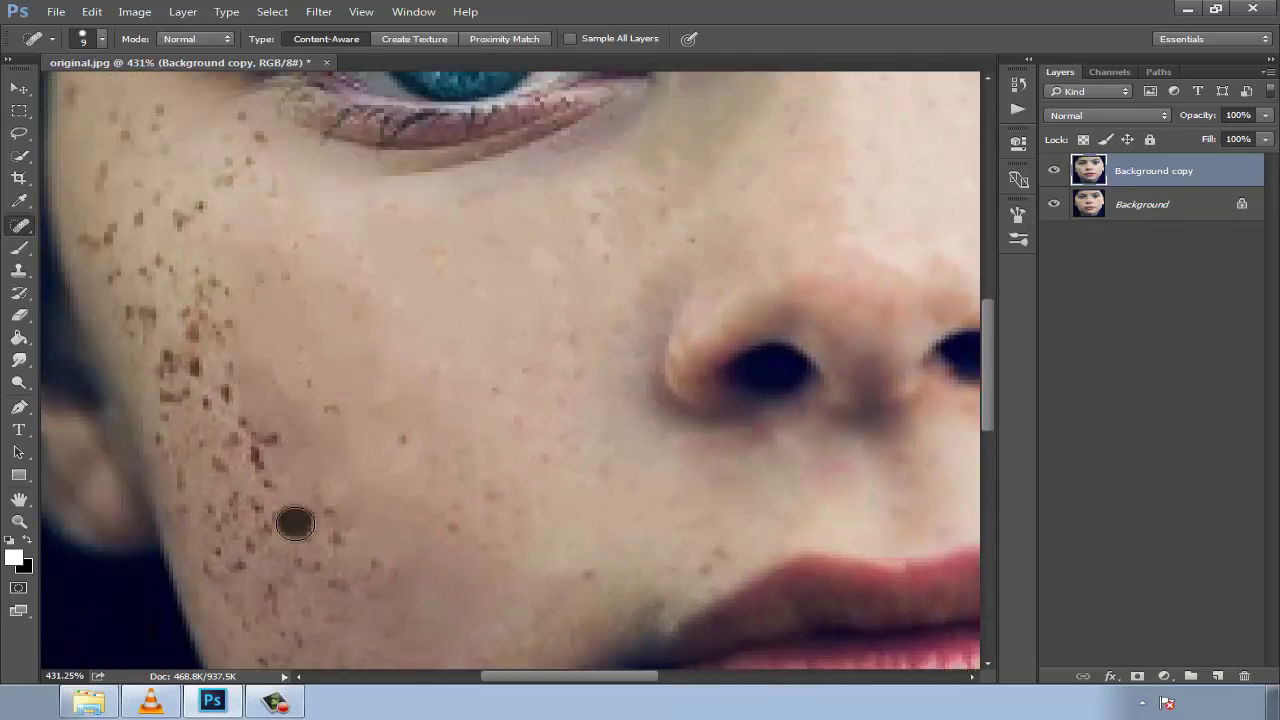
click(330, 532)
drag(375, 495, 320, 600)
click(301, 583)
drag(262, 505, 218, 358)
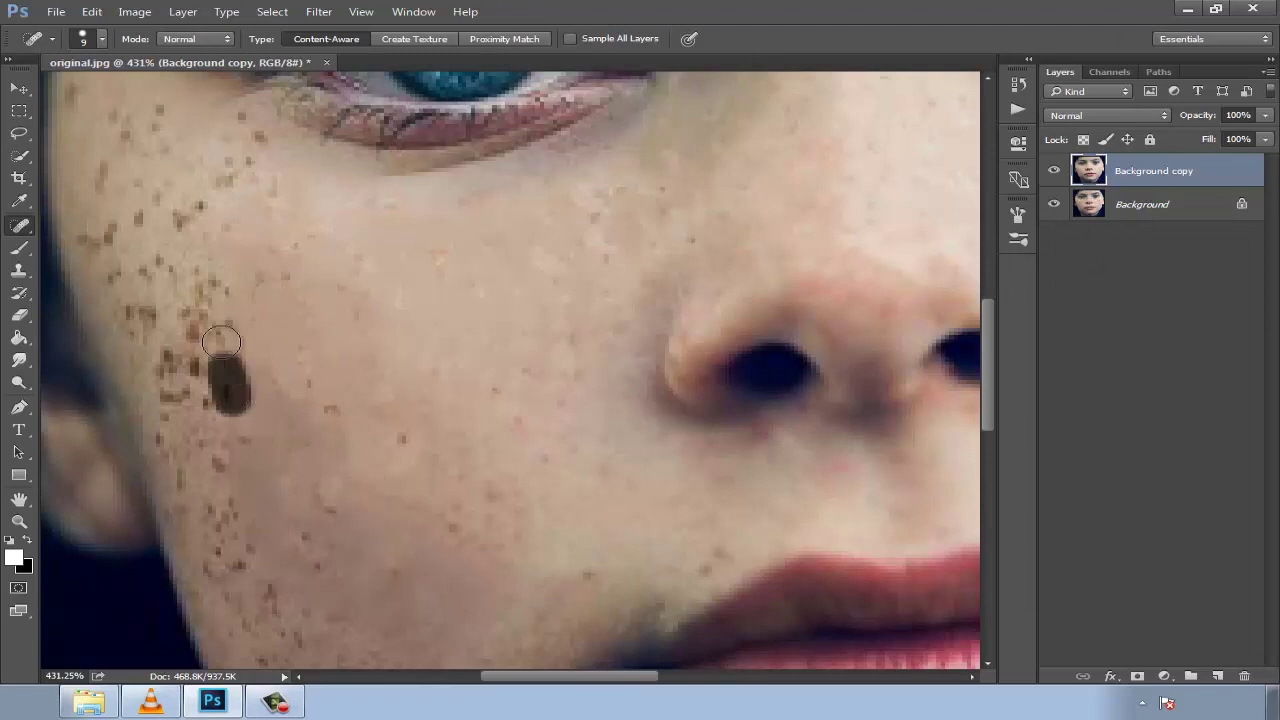
click(203, 263)
mouse_move(226, 165)
mouse_down()
mouse_move(234, 194)
mouse_move(180, 282)
mouse_up()
click(243, 114)
click(189, 409)
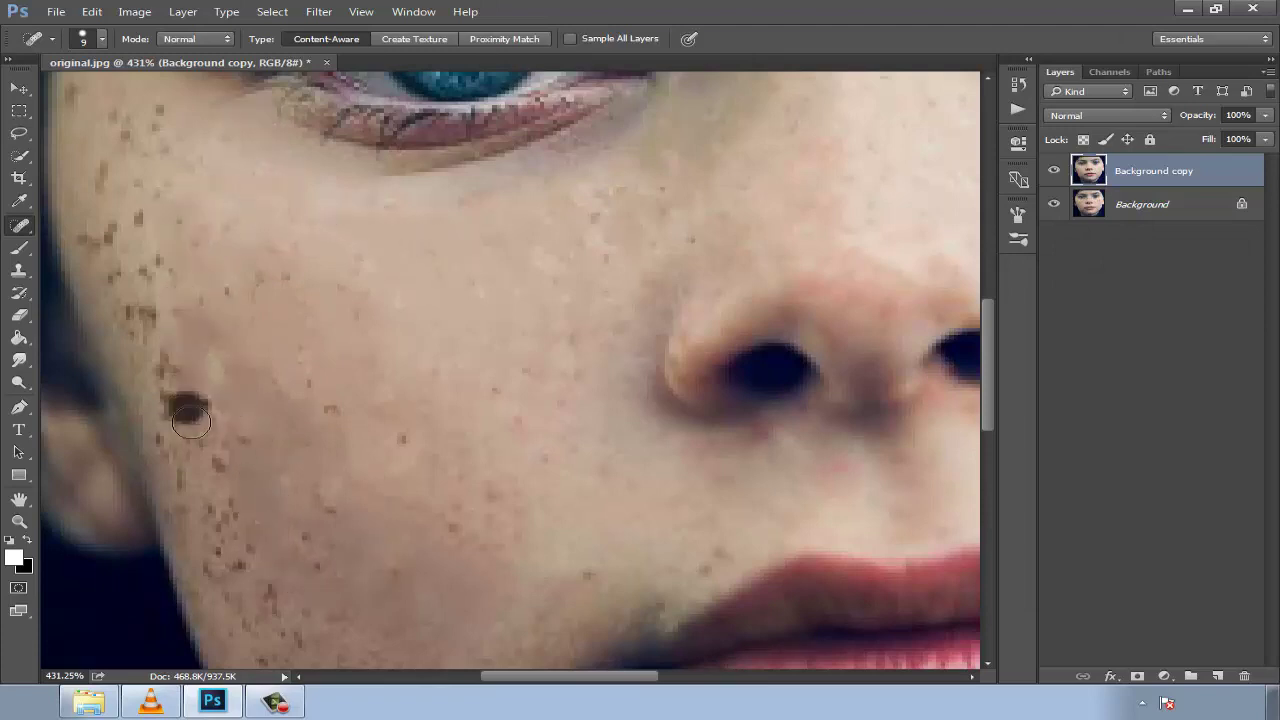
scroll(306, 514, left, 3)
drag(362, 430, 358, 385)
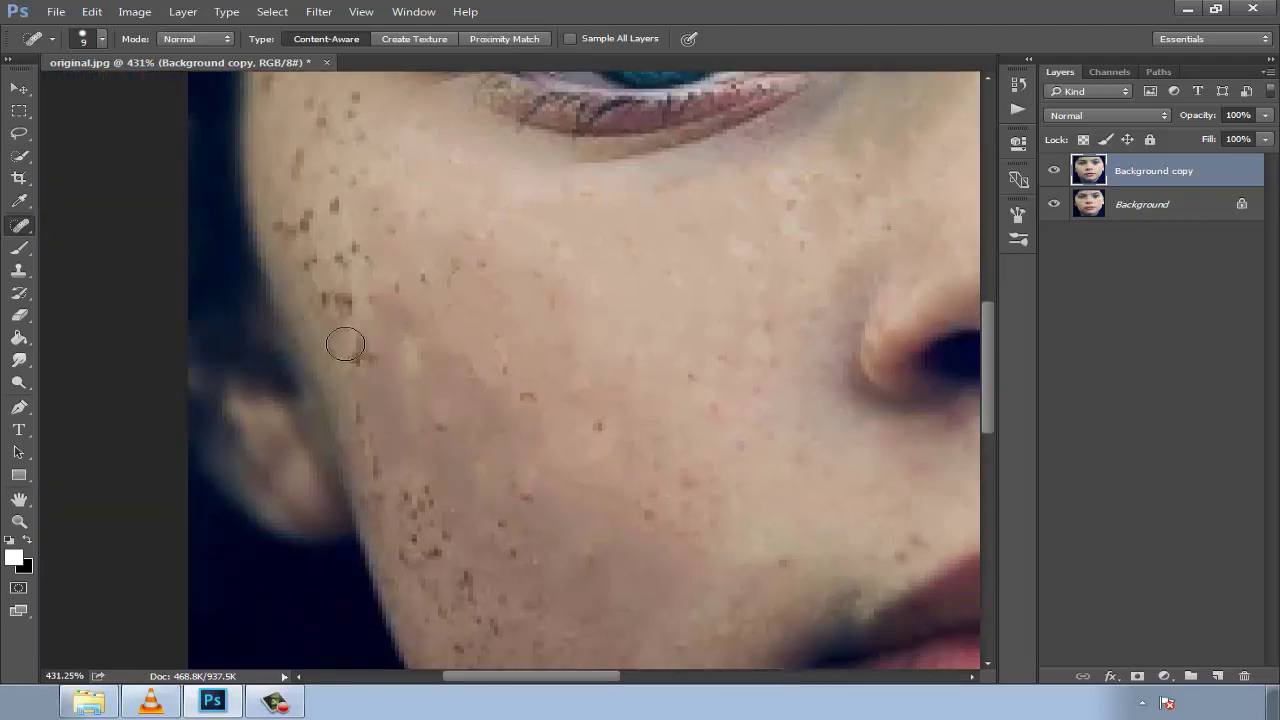
Switch to the Patch tool and patch a freckled area of cheek with clean skin
right_click(22, 229)
click(100, 262)
drag(383, 299, 452, 240)
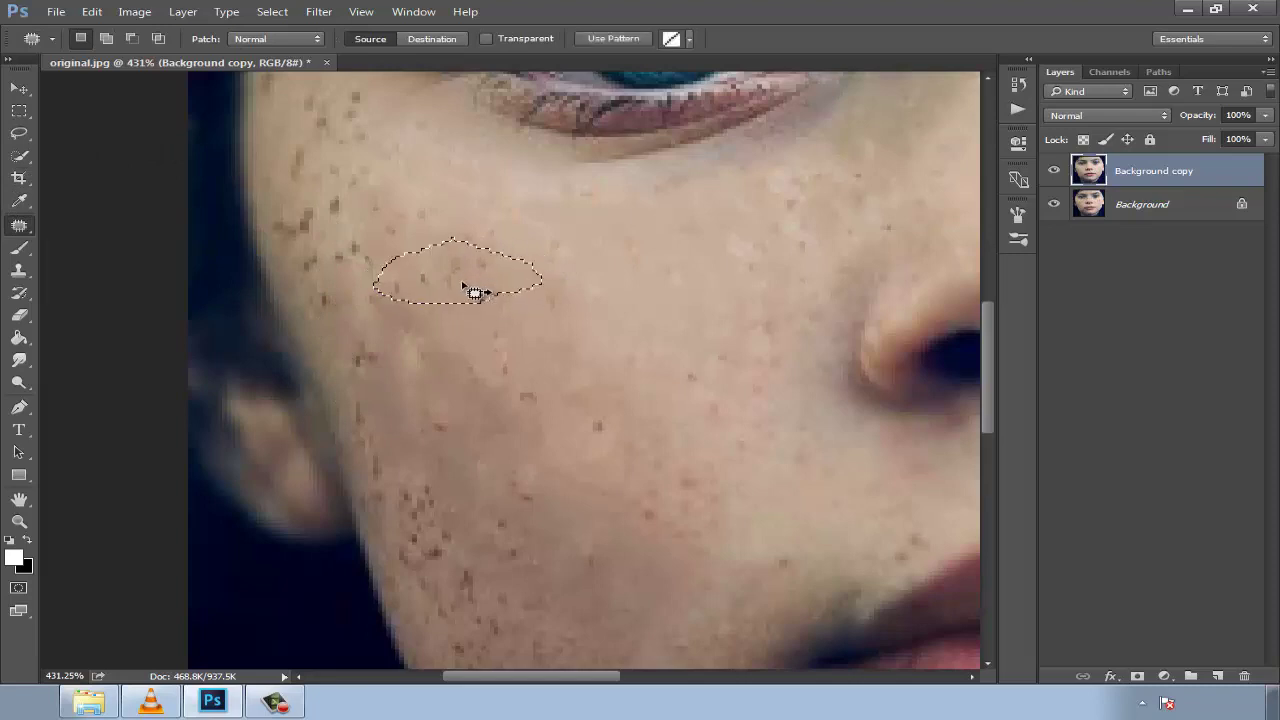
drag(480, 286, 615, 292)
key(ctrl+d)
Patch three more freckled areas of the upper and outer cheek, deselecting after each
drag(370, 242, 305, 150)
drag(320, 215, 463, 274)
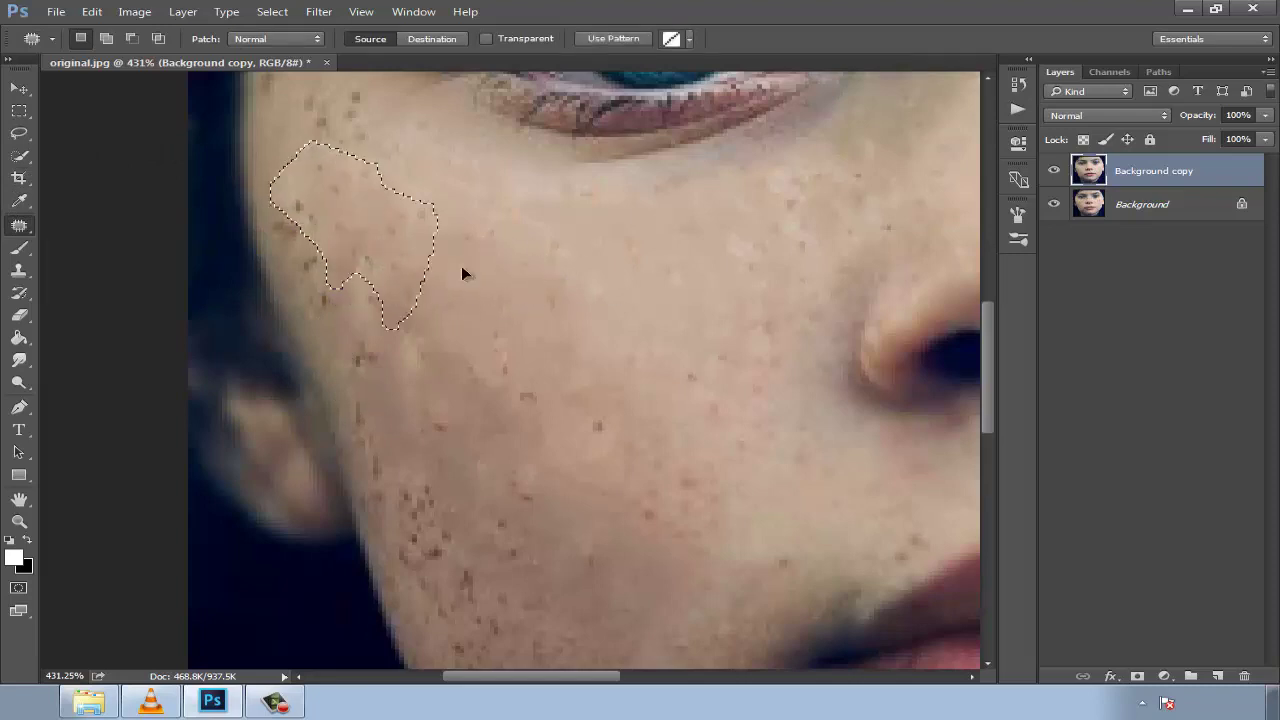
key(ctrl+d)
drag(420, 228, 392, 192)
drag(385, 260, 577, 309)
key(ctrl+d)
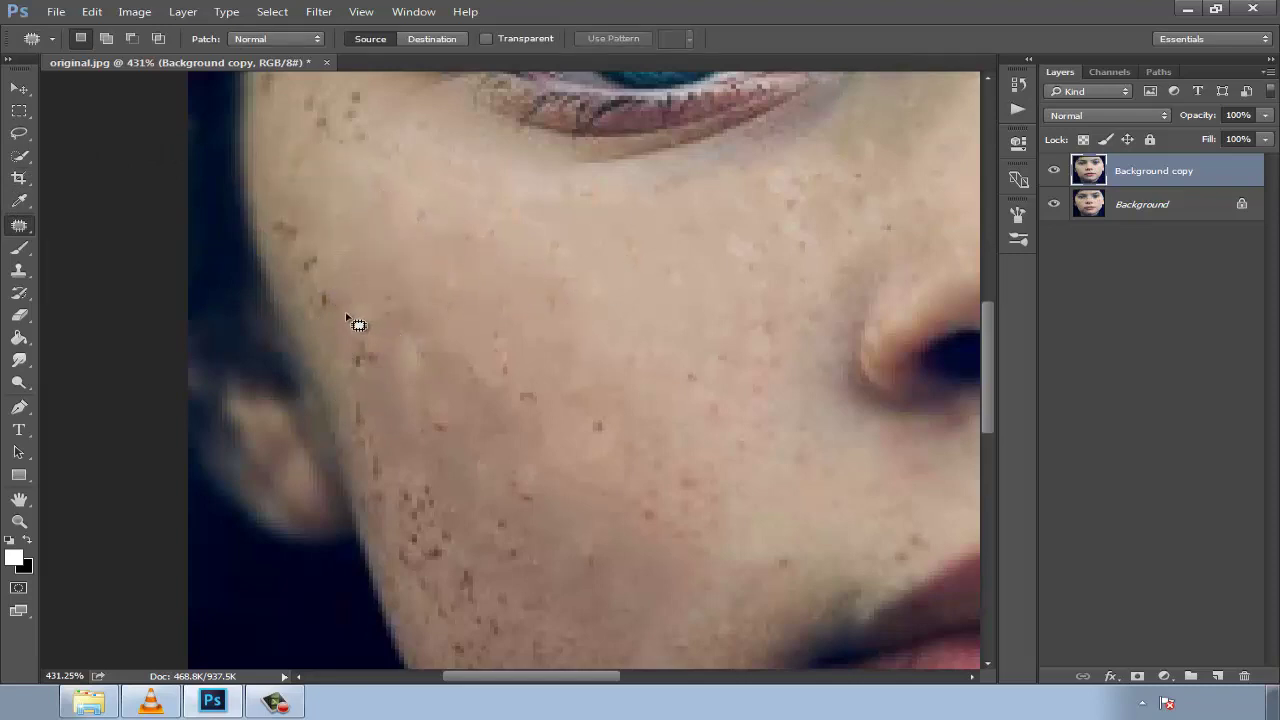
mouse_move(375, 488)
mouse_down()
mouse_move(423, 417)
mouse_move(591, 374)
mouse_move(535, 244)
mouse_move(478, 247)
mouse_move(520, 303)
mouse_up()
key(ctrl+d)
Patch the freckles near the cheek edge and on the lower cheek with clean skin
key(ctrl+d)
scroll(305, 302, down, 2)
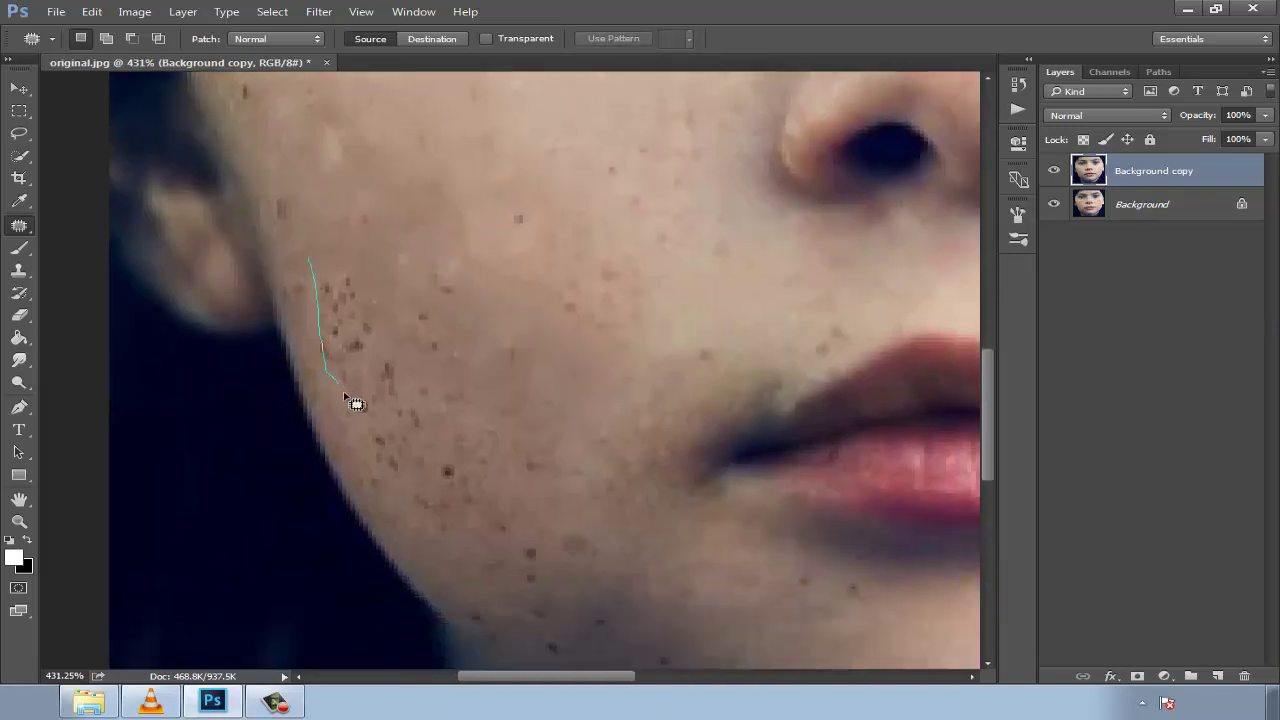
mouse_move(350, 398)
mouse_down()
mouse_move(409, 263)
mouse_move(545, 185)
mouse_up()
key(ctrl+d)
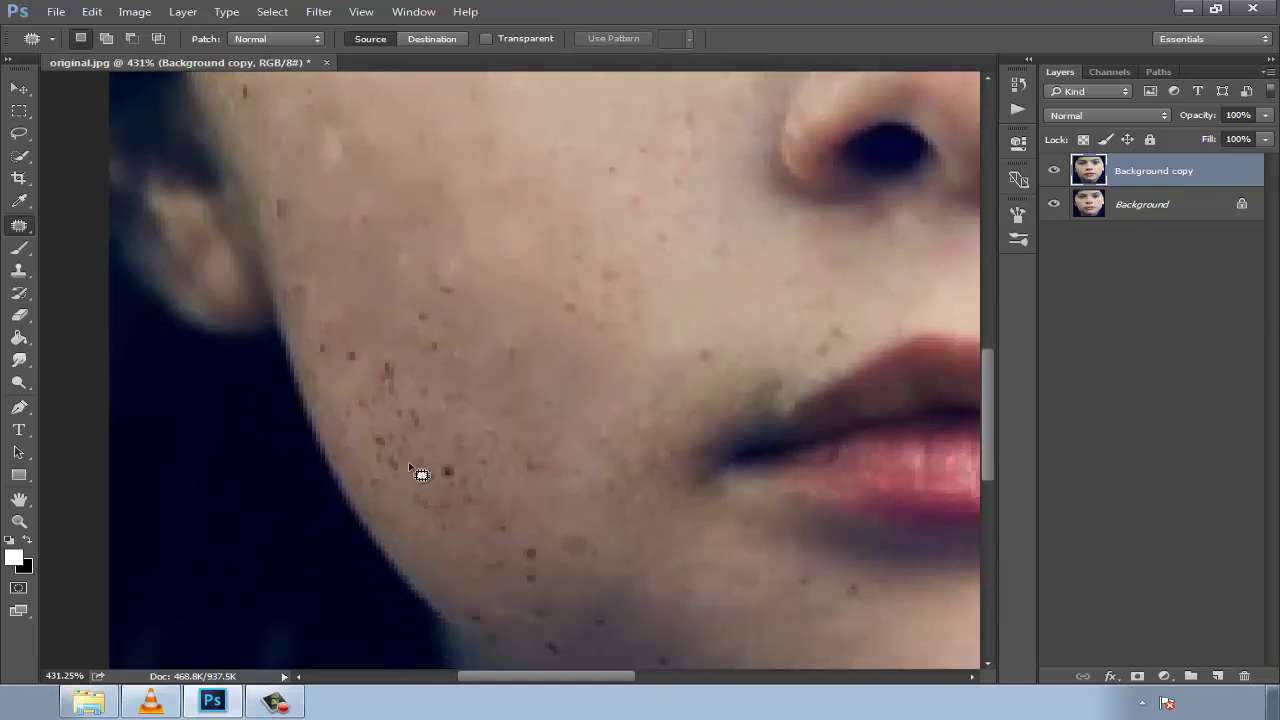
drag(352, 394, 385, 330)
drag(425, 420, 580, 223)
key(ctrl+d)
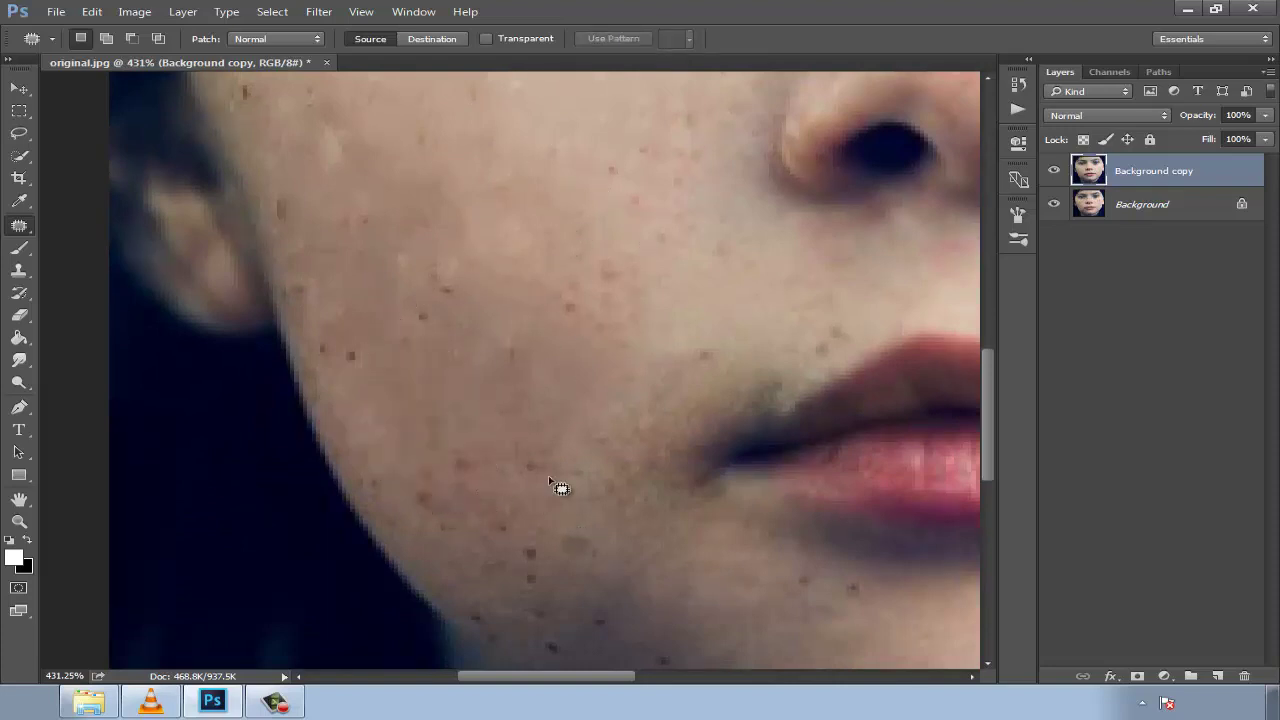
mouse_move(463, 572)
mouse_down()
mouse_move(455, 530)
mouse_move(520, 400)
mouse_up()
key(ctrl+d)
drag(387, 511, 420, 470)
drag(455, 485, 577, 249)
Patch another lower-cheek freckle and outline the chin freckles, dismissing empty-selection warnings
key(ctrl+d)
drag(365, 333, 340, 330)
drag(345, 350, 486, 200)
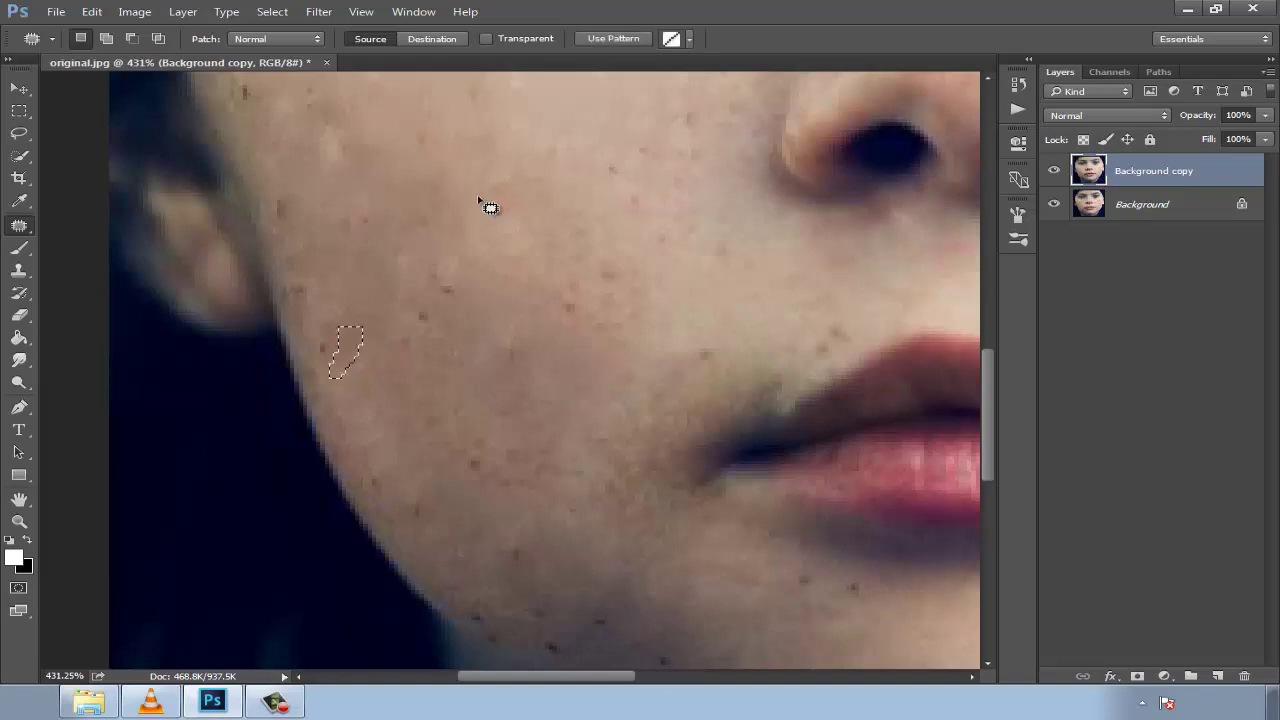
key(ctrl+d)
drag(600, 500, 520, 385)
drag(585, 502, 651, 520)
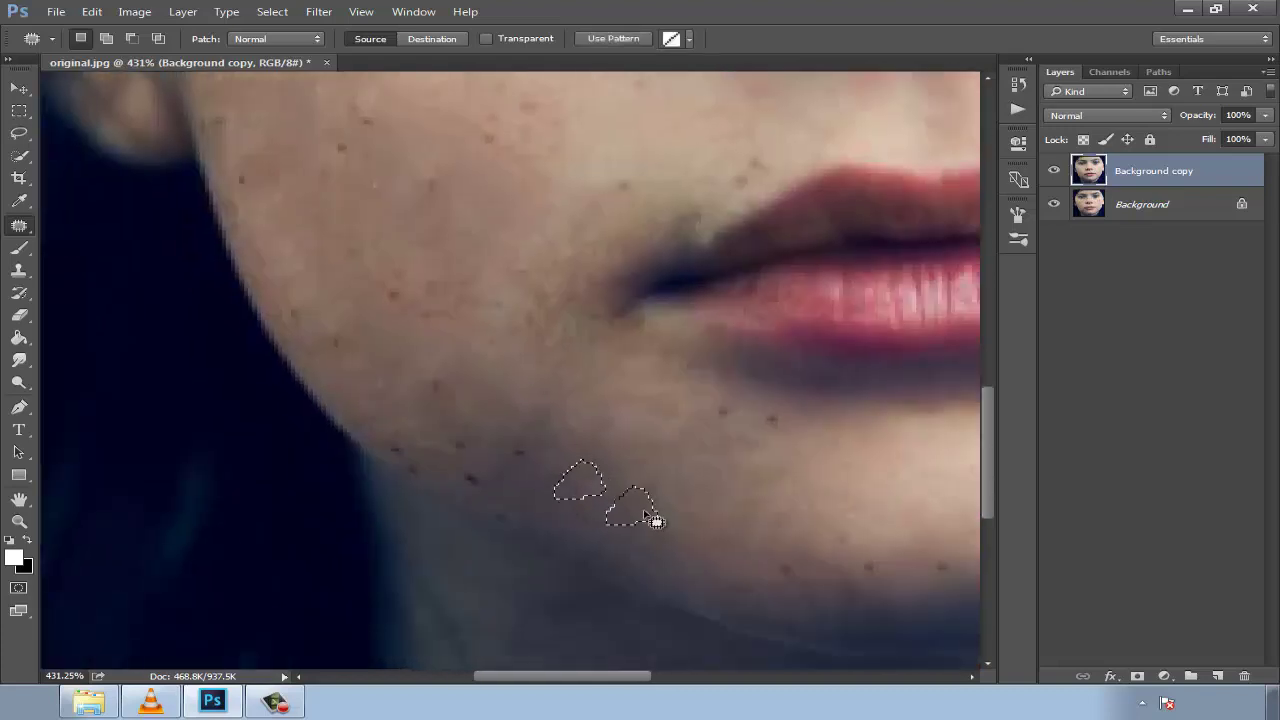
click(537, 437)
key(Return)
mouse_move(537, 440)
mouse_down()
mouse_move(540, 462)
mouse_move(459, 470)
mouse_up()
key(Return)
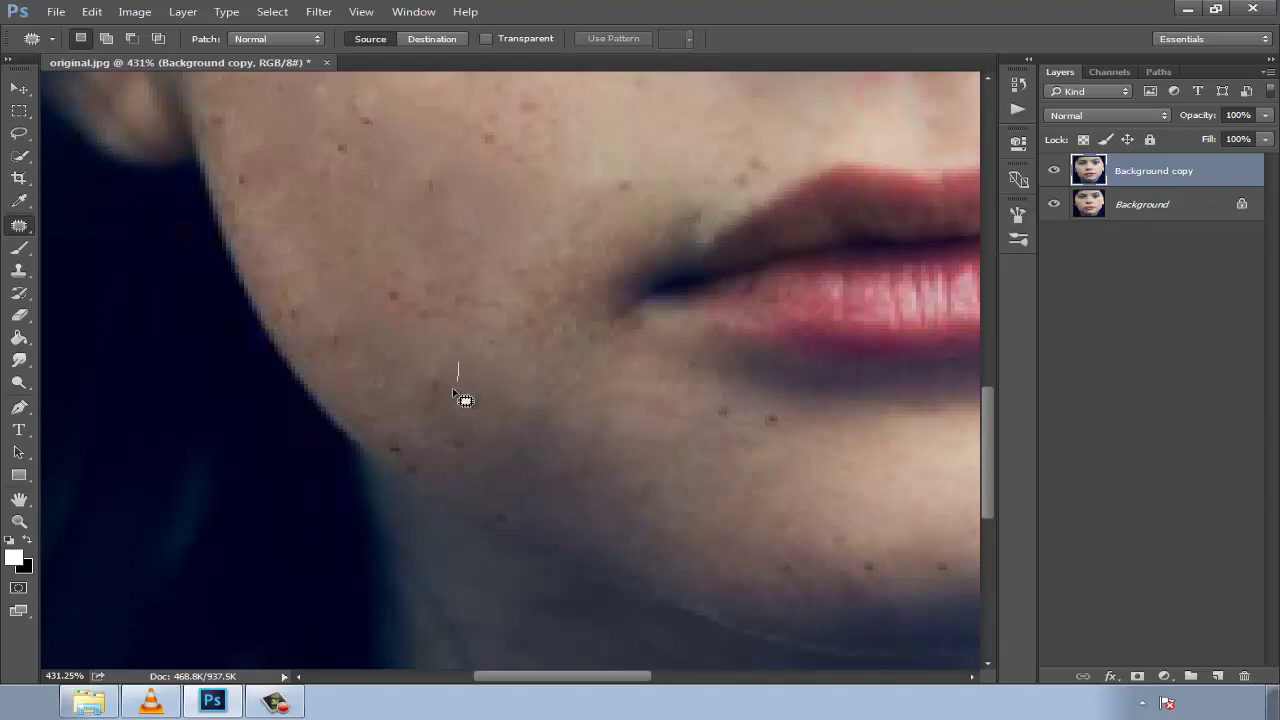
Attempt patches on the left cheek and near the eyebrow, dismissing the empty-selection warnings
scroll(504, 327, down, 3)
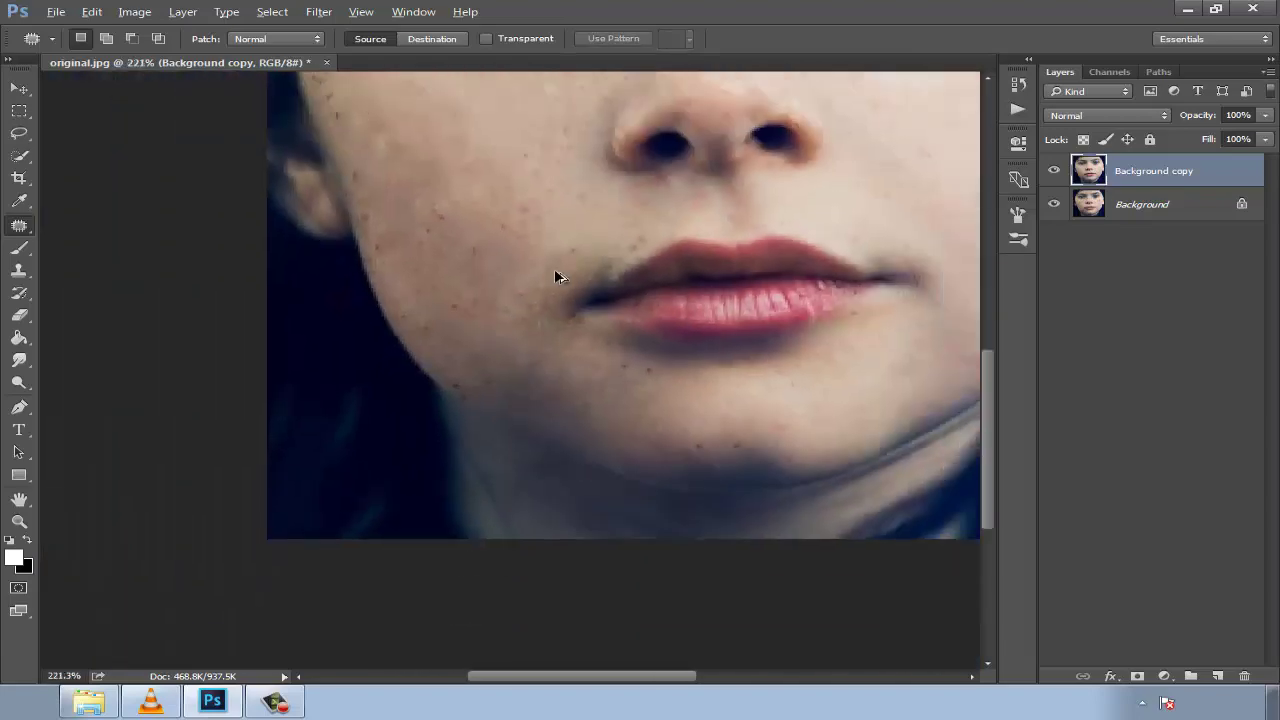
scroll(557, 277, down, 2)
scroll(394, 263, up, 3)
scroll(206, 277, up, 2)
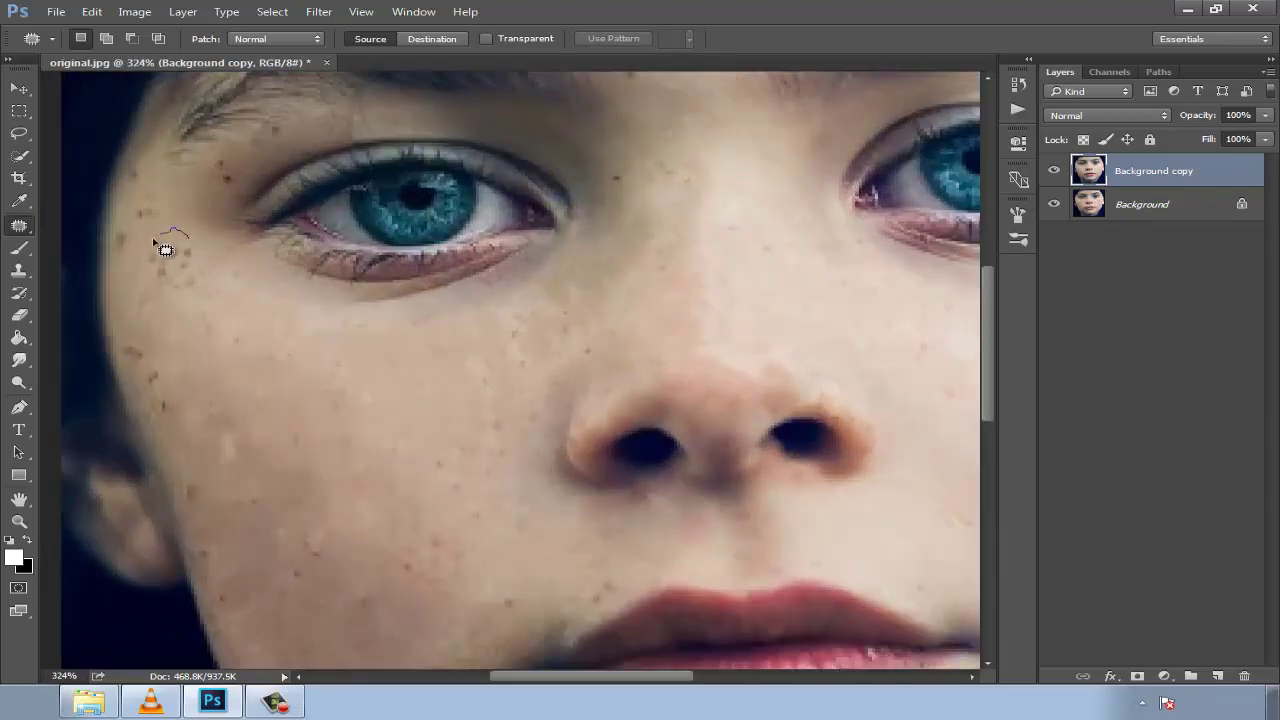
mouse_move(170, 304)
mouse_down()
mouse_move(185, 285)
mouse_move(257, 377)
mouse_up()
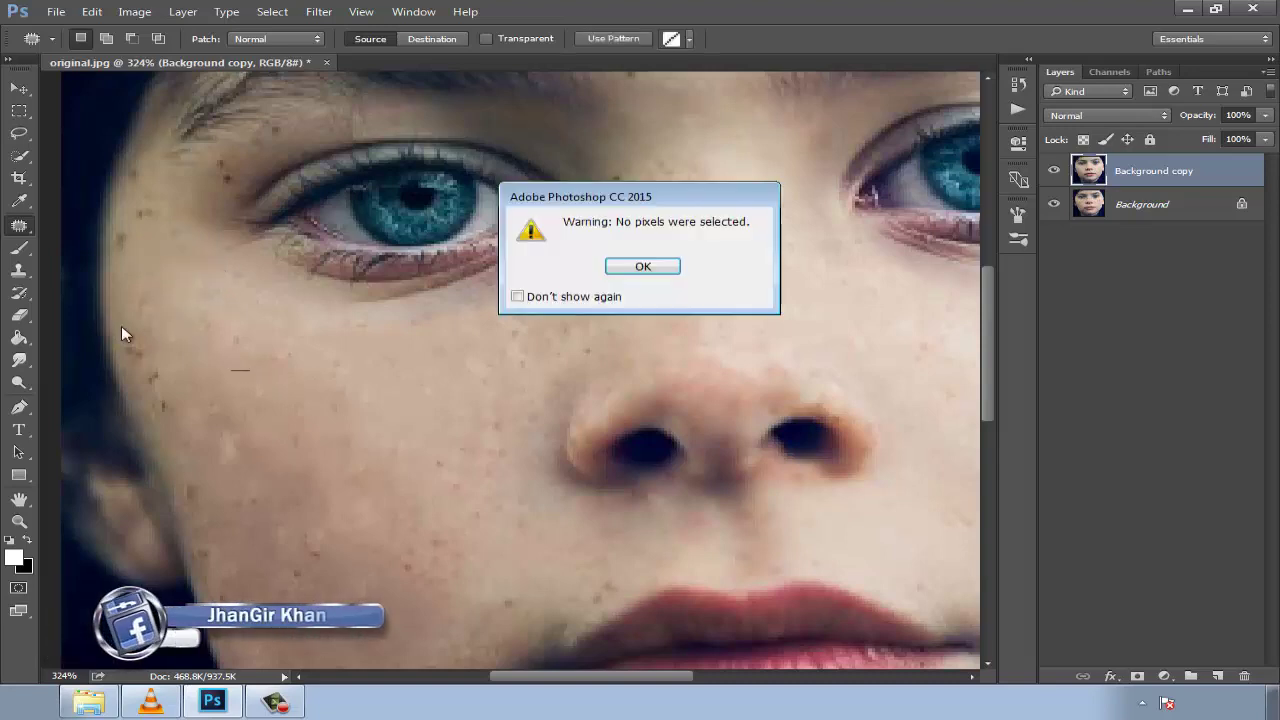
key(Return)
drag(143, 408, 171, 343)
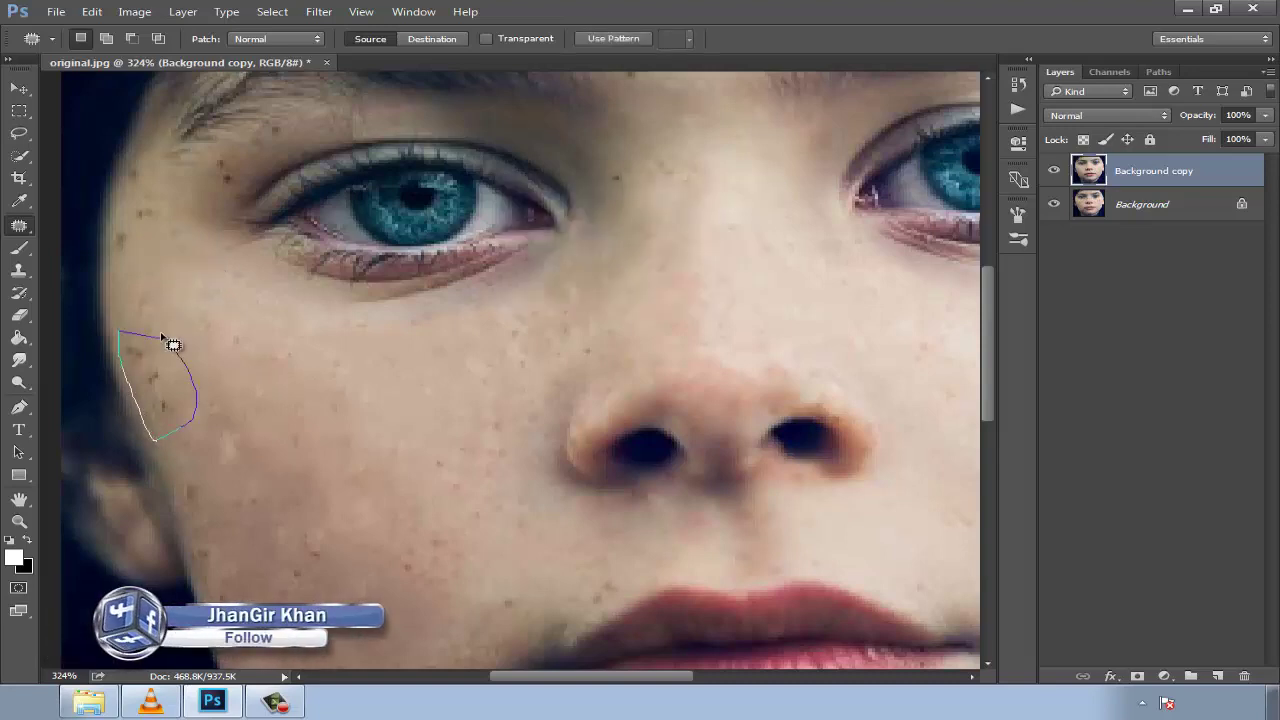
click(243, 400)
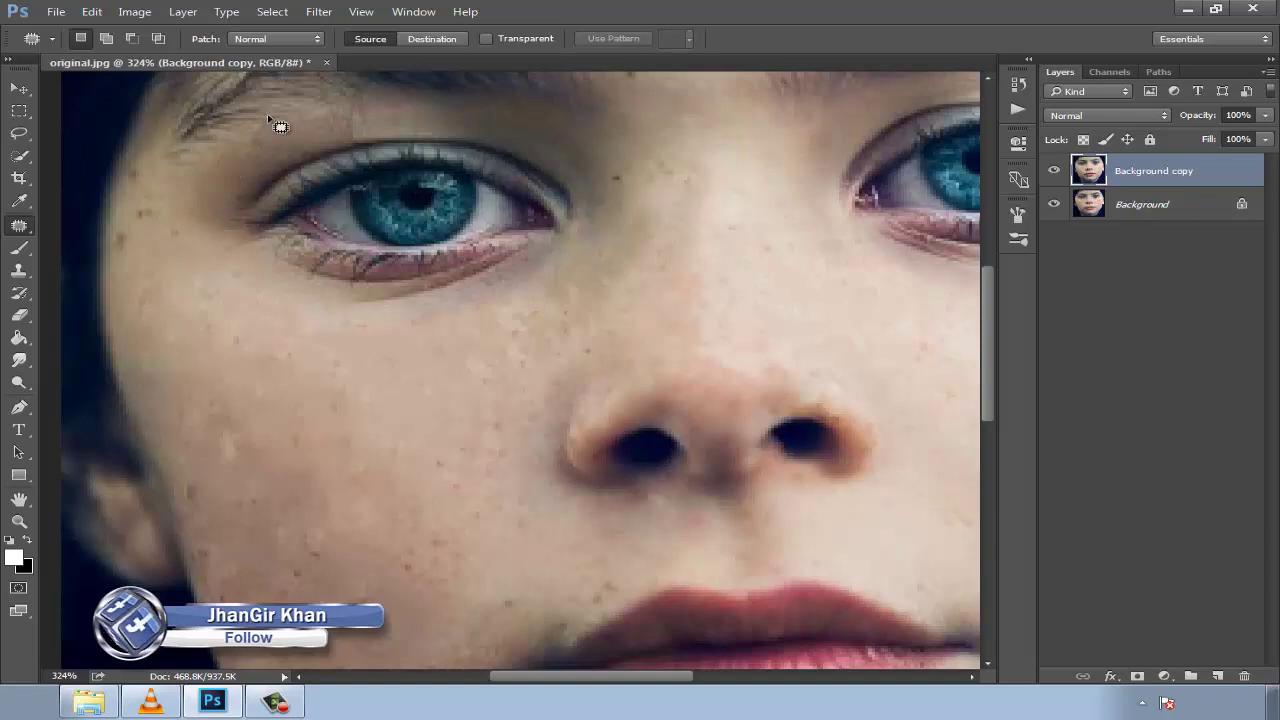
mouse_move(273, 112)
mouse_down()
mouse_move(277, 139)
mouse_move(148, 182)
mouse_move(120, 256)
mouse_move(157, 214)
mouse_up()
key(Return)
click(655, 263)
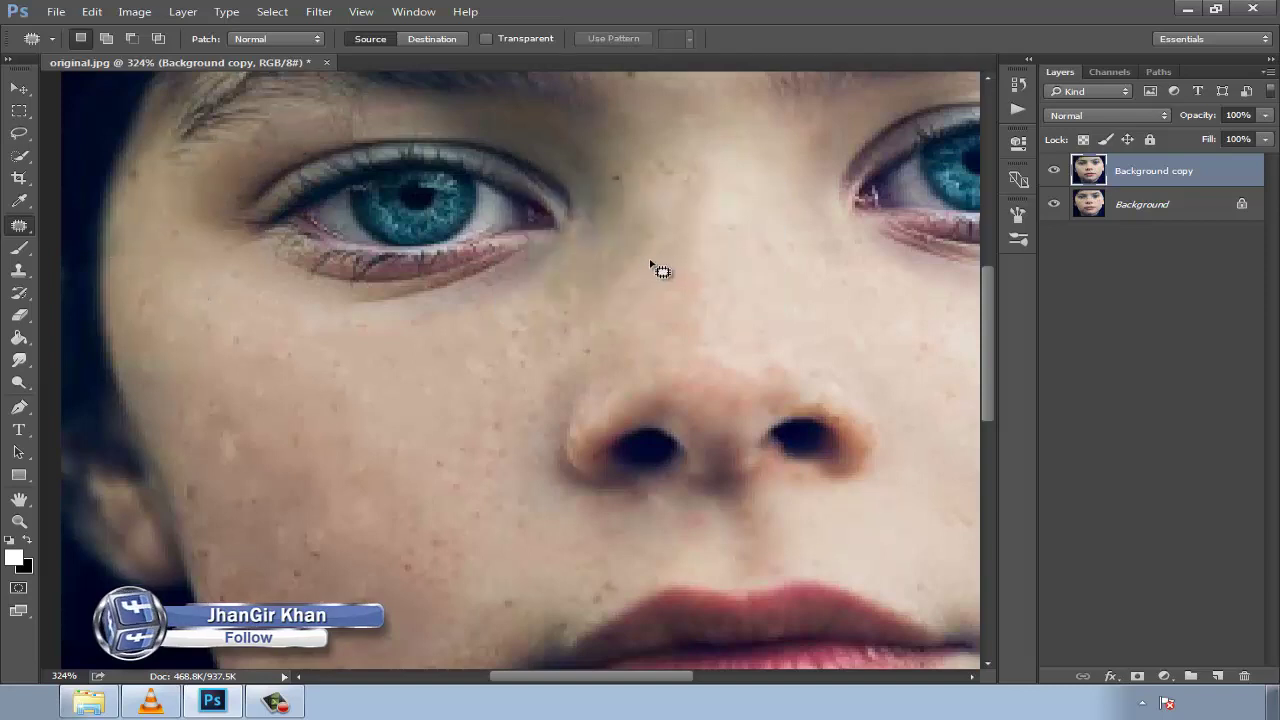
Patch out the freckles on the forehead, above the brow, and at the top of the forehead
drag(657, 269, 457, 525)
mouse_move(549, 260)
mouse_down()
mouse_move(517, 260)
mouse_move(520, 346)
mouse_up()
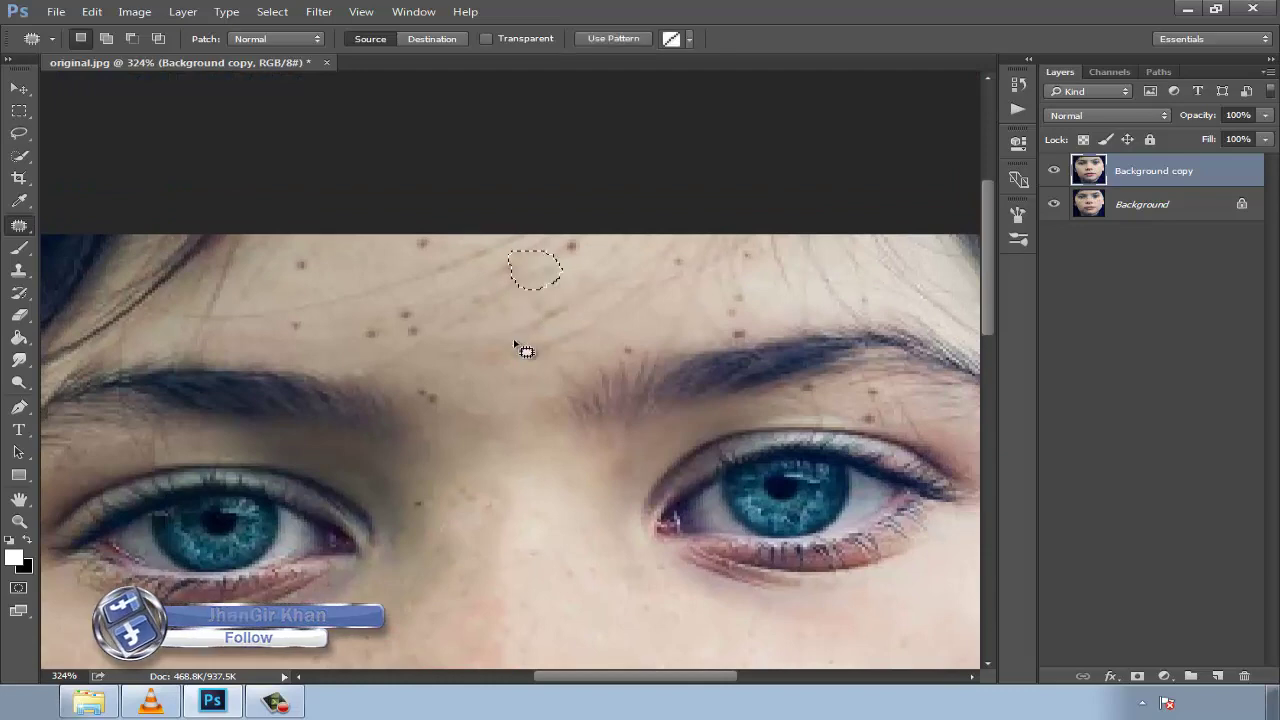
mouse_move(438, 285)
mouse_down()
mouse_move(457, 343)
mouse_move(440, 290)
mouse_up()
drag(400, 329, 527, 393)
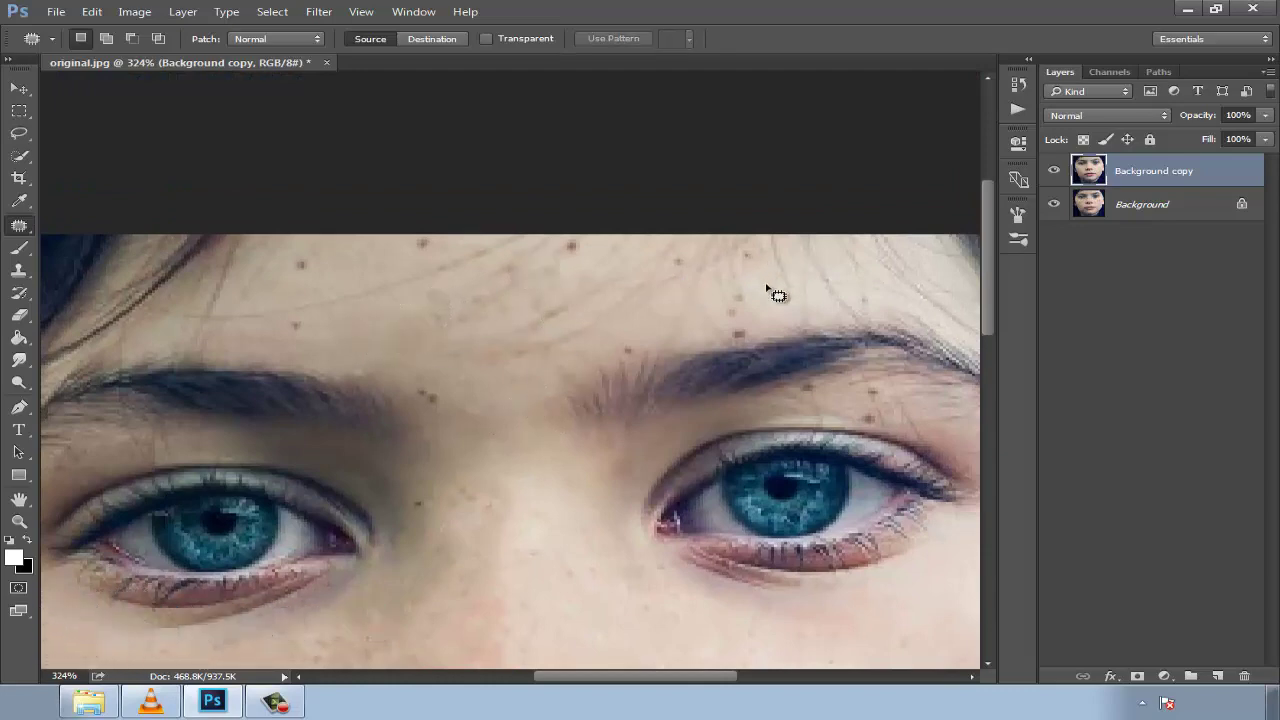
mouse_move(734, 314)
mouse_down()
mouse_move(745, 255)
mouse_move(505, 300)
mouse_up()
mouse_move(411, 253)
mouse_down()
mouse_move(310, 250)
mouse_move(292, 262)
mouse_move(327, 323)
mouse_move(295, 328)
mouse_up()
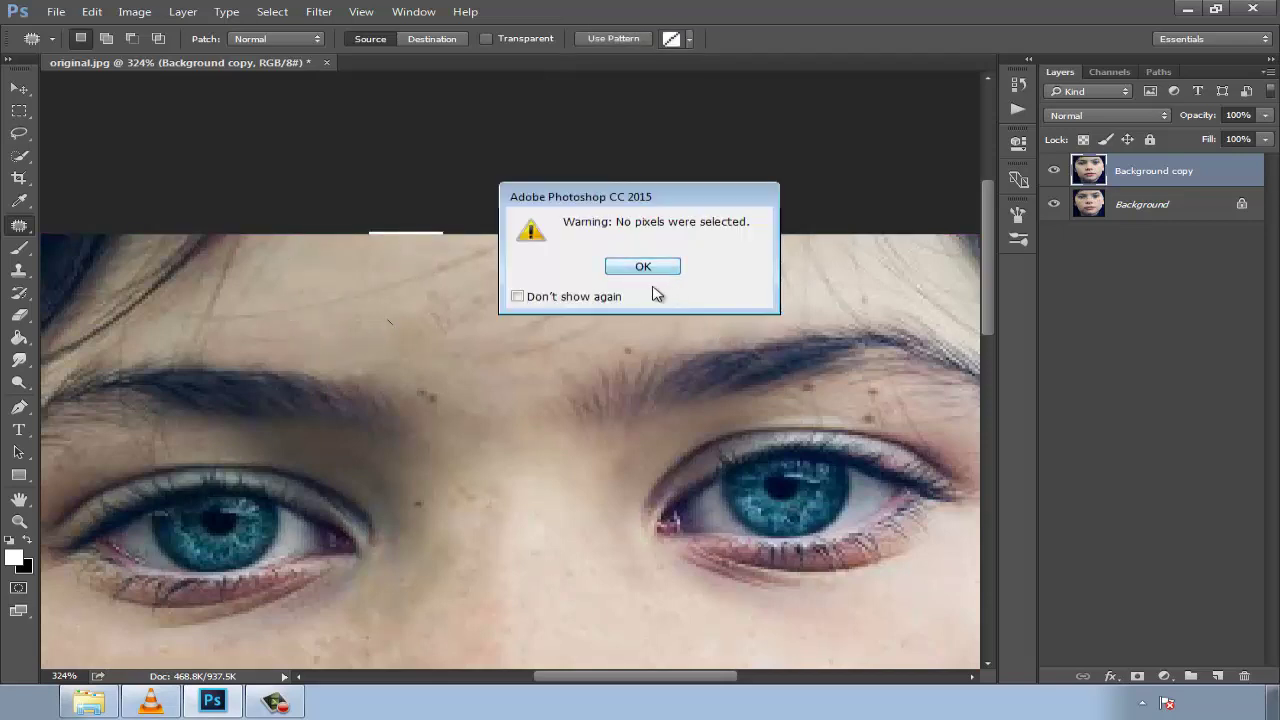
key(Return)
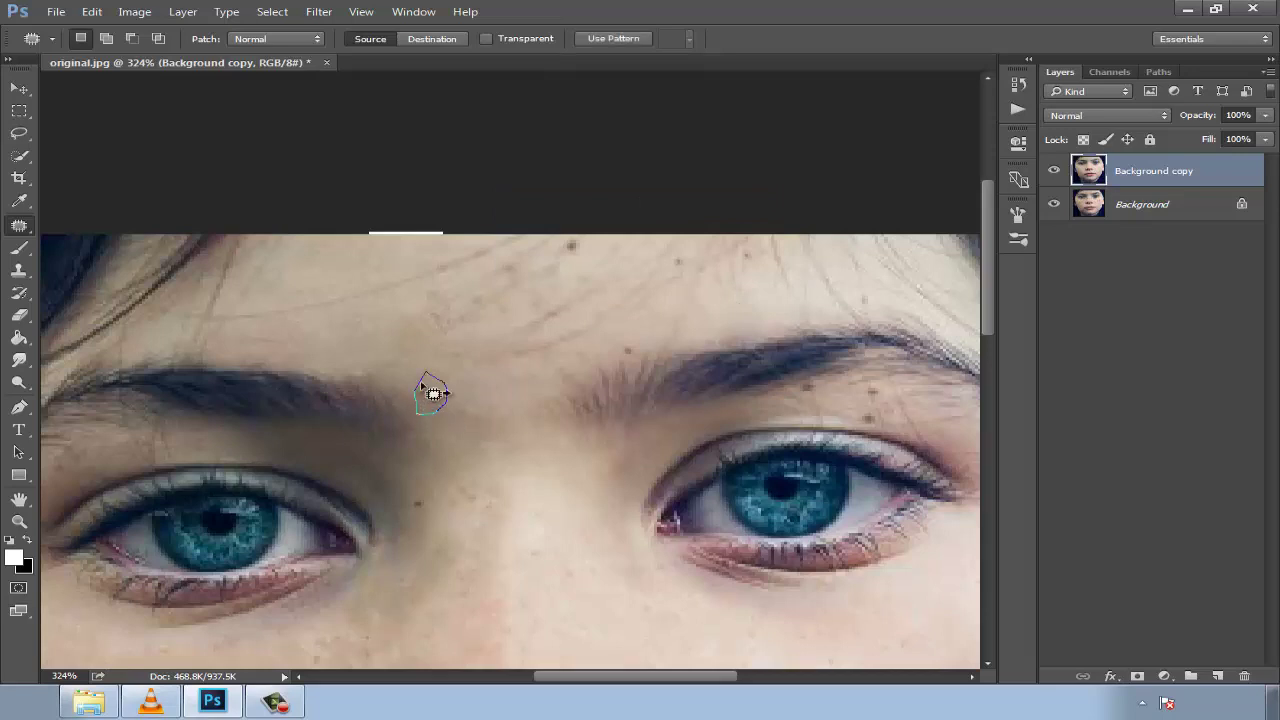
Patch between the brows, clear the selection, and outline a freckle beside the eye
drag(433, 393, 430, 390)
mouse_move(731, 303)
mouse_down()
mouse_move(414, 294)
mouse_move(608, 303)
mouse_move(586, 287)
mouse_move(588, 258)
mouse_up()
click(606, 262)
click(268, 352)
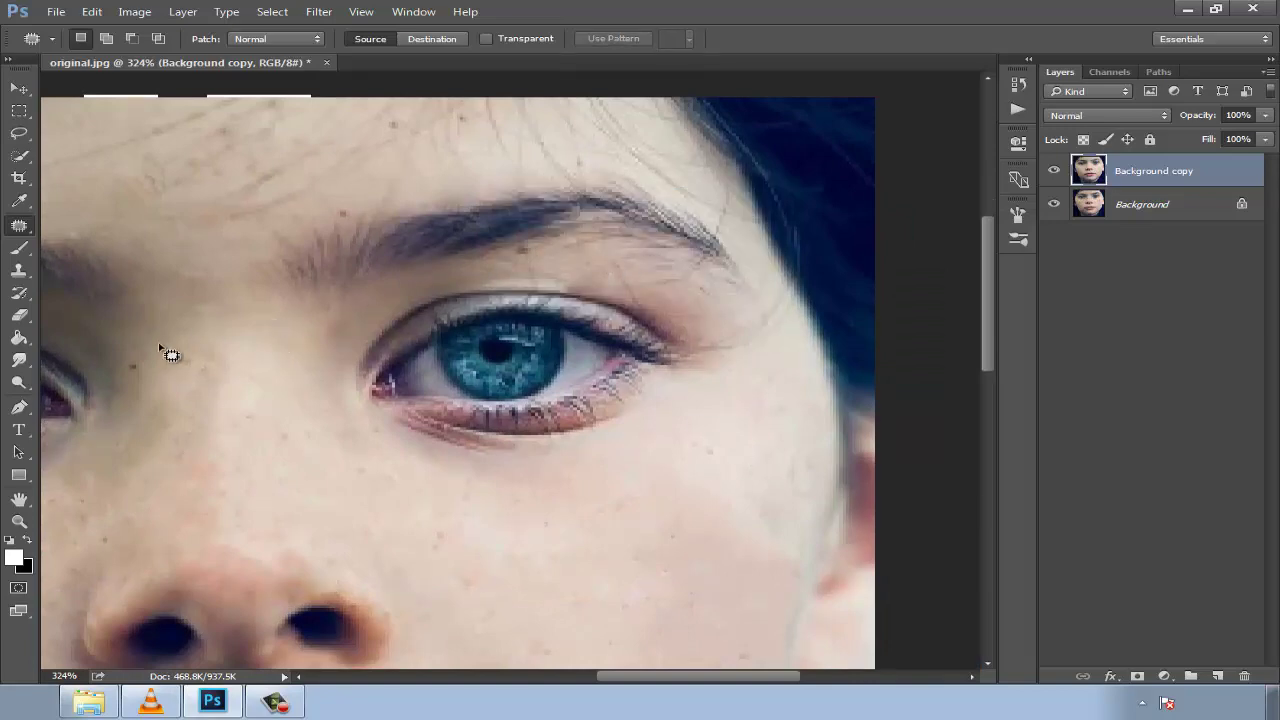
drag(150, 364, 163, 383)
Zoom out to the whole face, then patch a freckle on the left cheek
scroll(265, 327, down, 3)
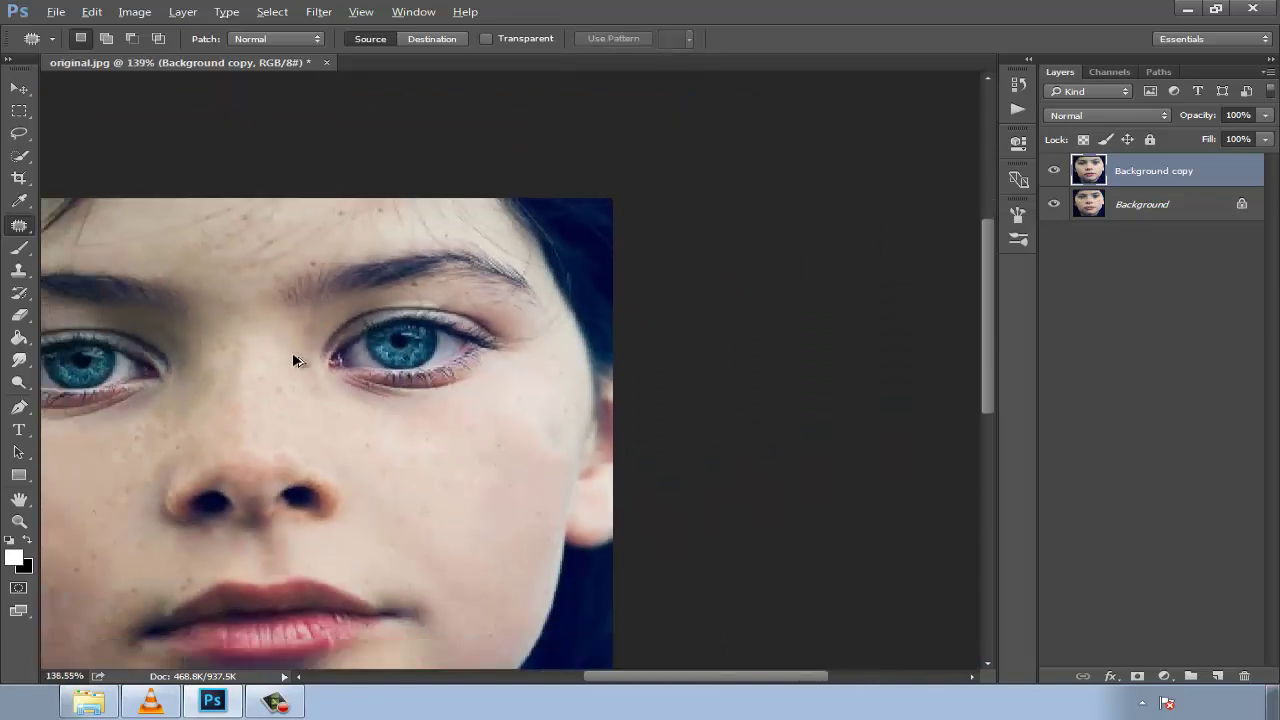
scroll(292, 352, down, 2)
key(ctrl+0)
scroll(670, 200, up, 3)
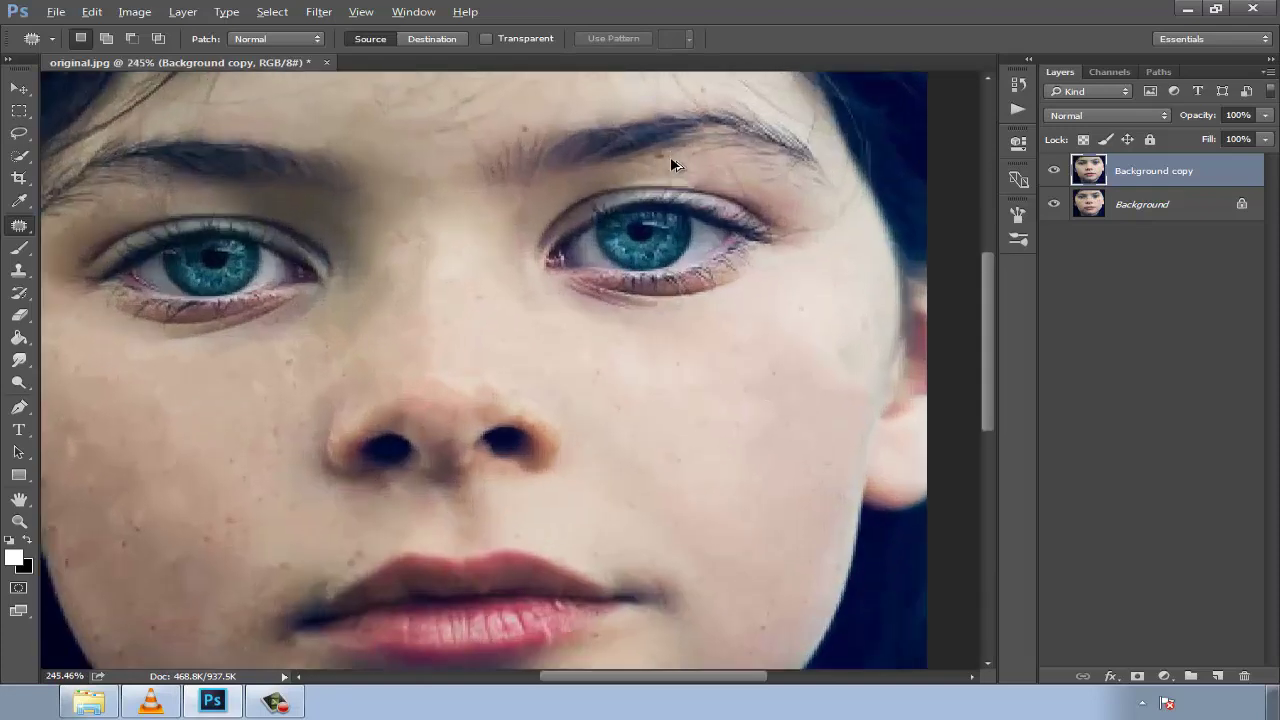
scroll(672, 158, up, 2)
drag(388, 229, 466, 309)
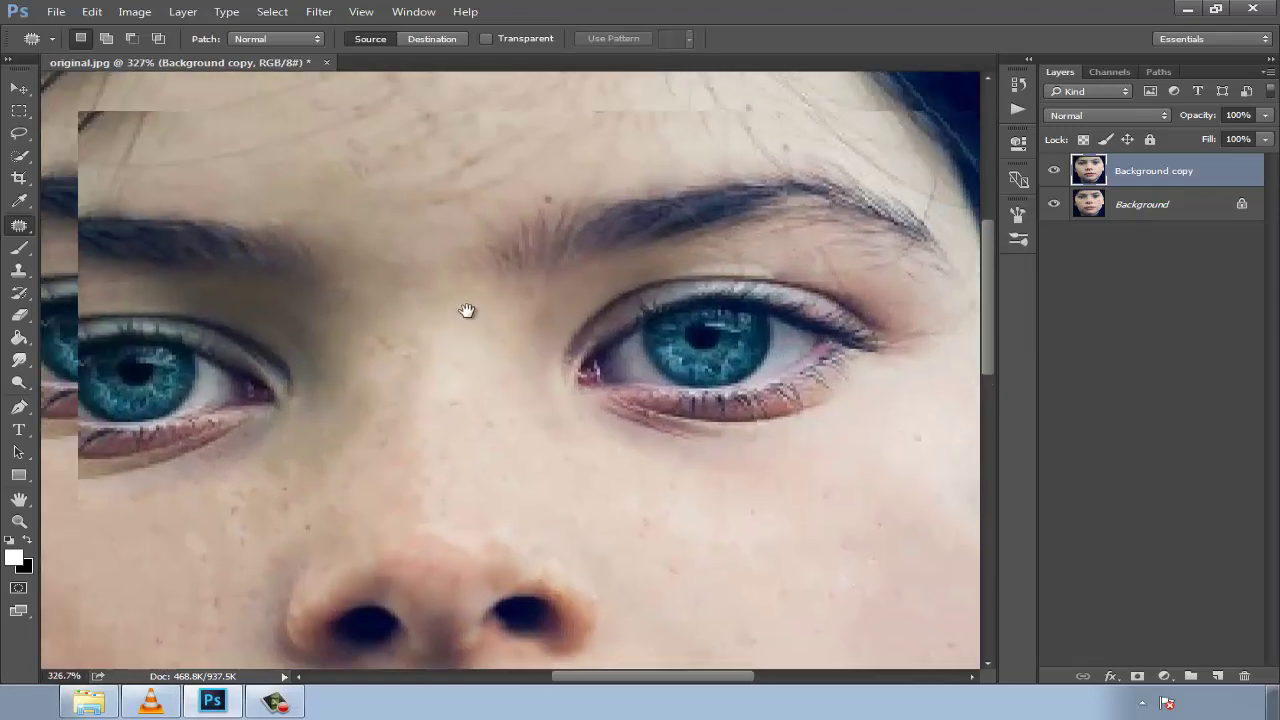
scroll(331, 451, down, 3)
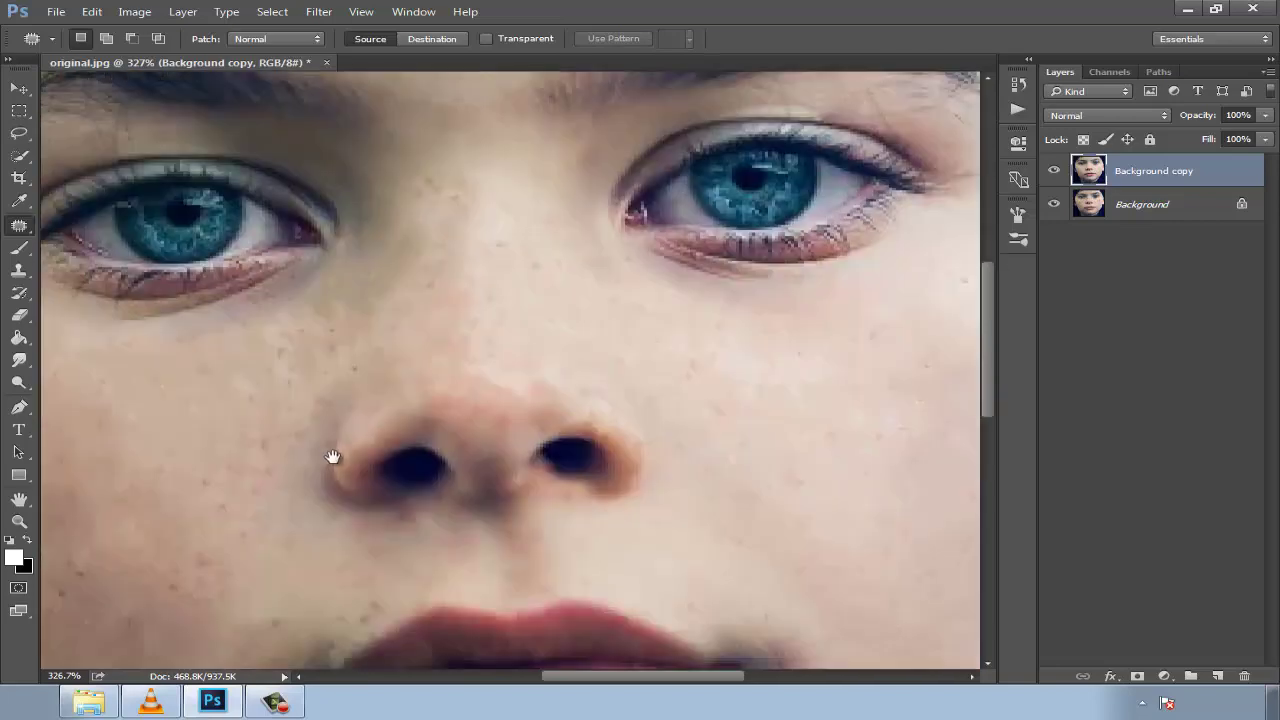
scroll(640, 394, left, 4)
scroll(640, 394, down, 3)
drag(336, 212, 372, 200)
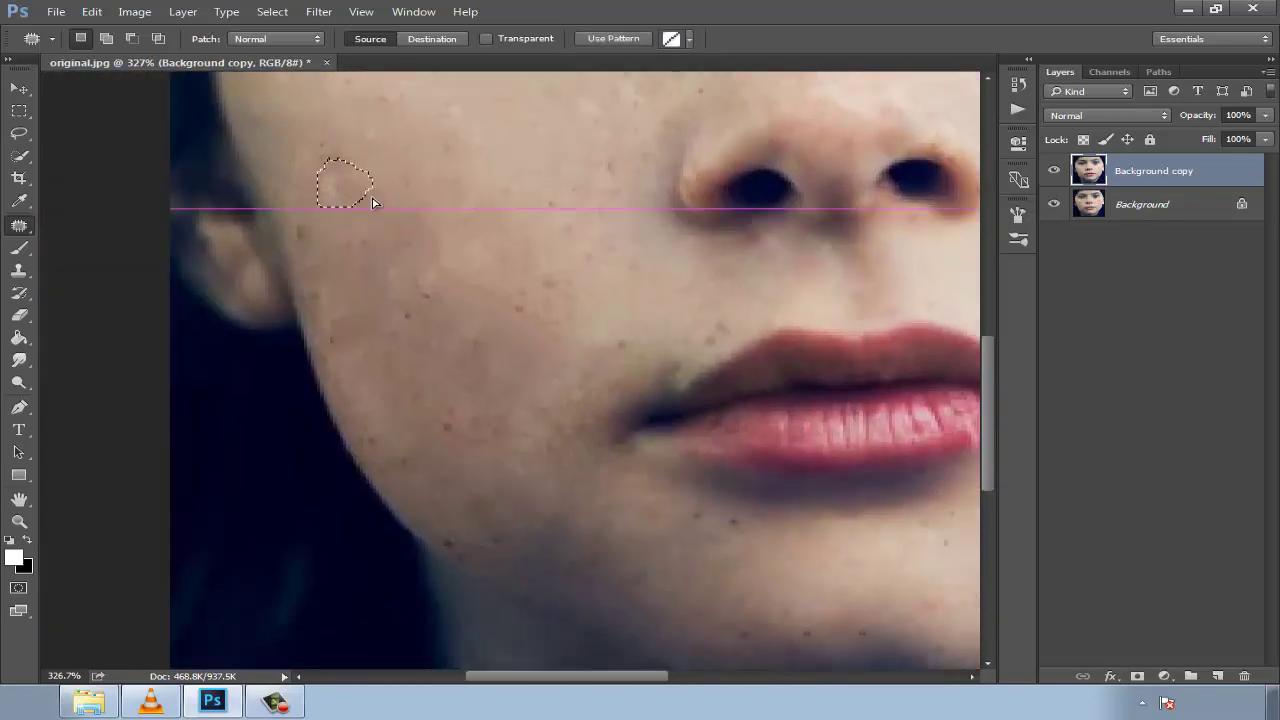
Patch away the remaining freckles beside the lips and along the jaw
mouse_move(460, 367)
mouse_down()
mouse_move(380, 280)
mouse_move(406, 252)
mouse_up()
click(426, 164)
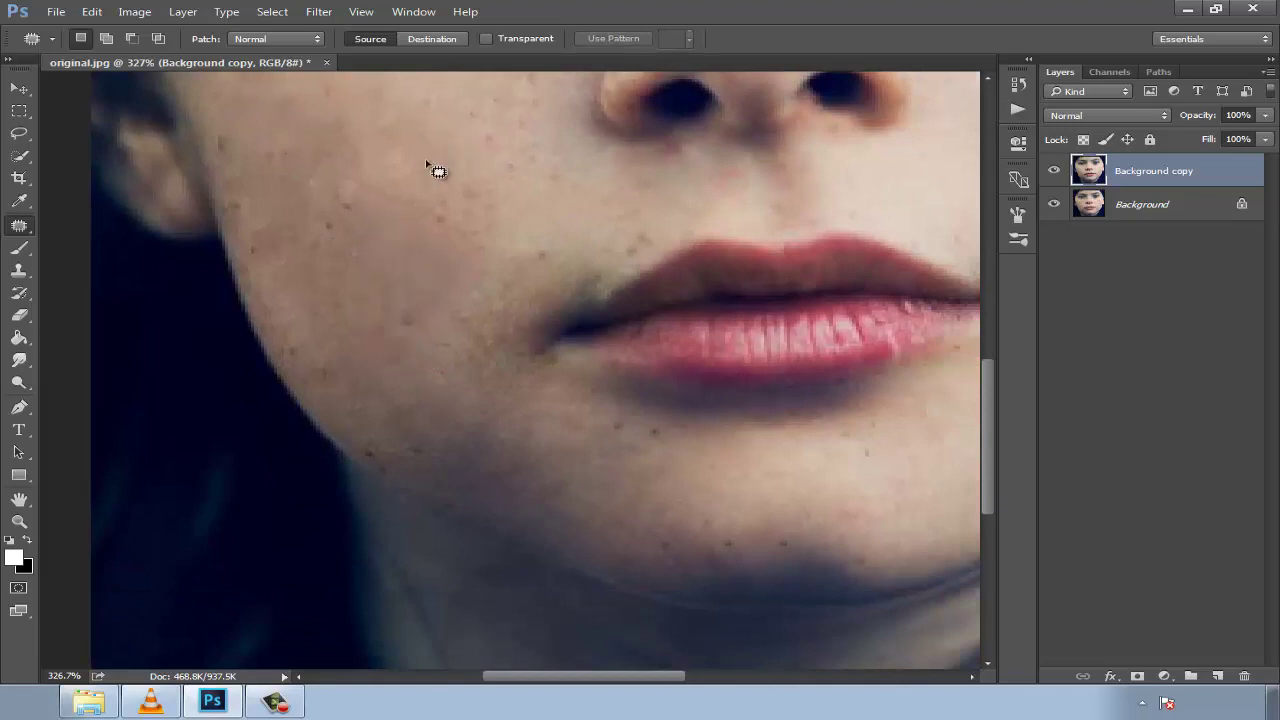
drag(306, 226, 304, 224)
click(391, 126)
drag(390, 440, 392, 390)
drag(314, 356, 336, 351)
scroll(368, 243, up, 3)
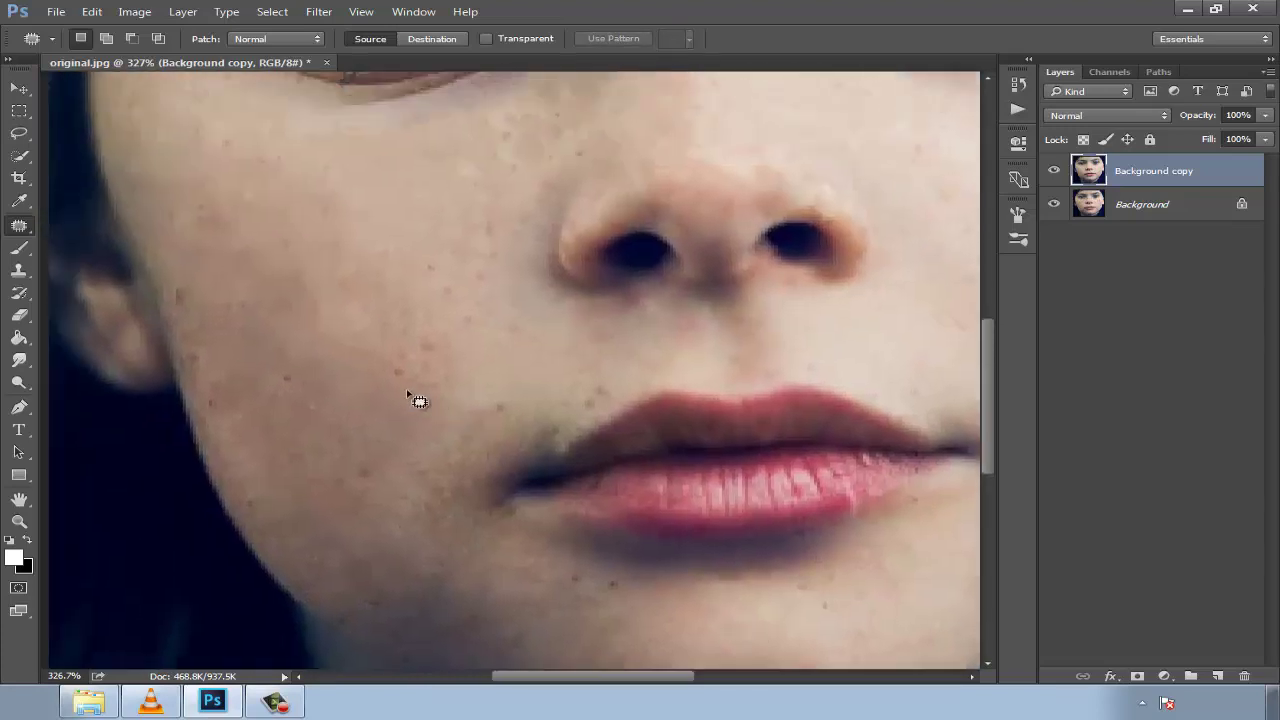
drag(268, 424, 285, 381)
drag(171, 306, 180, 313)
scroll(595, 370, down, 3)
scroll(600, 330, down, 2)
scroll(609, 284, up, 1)
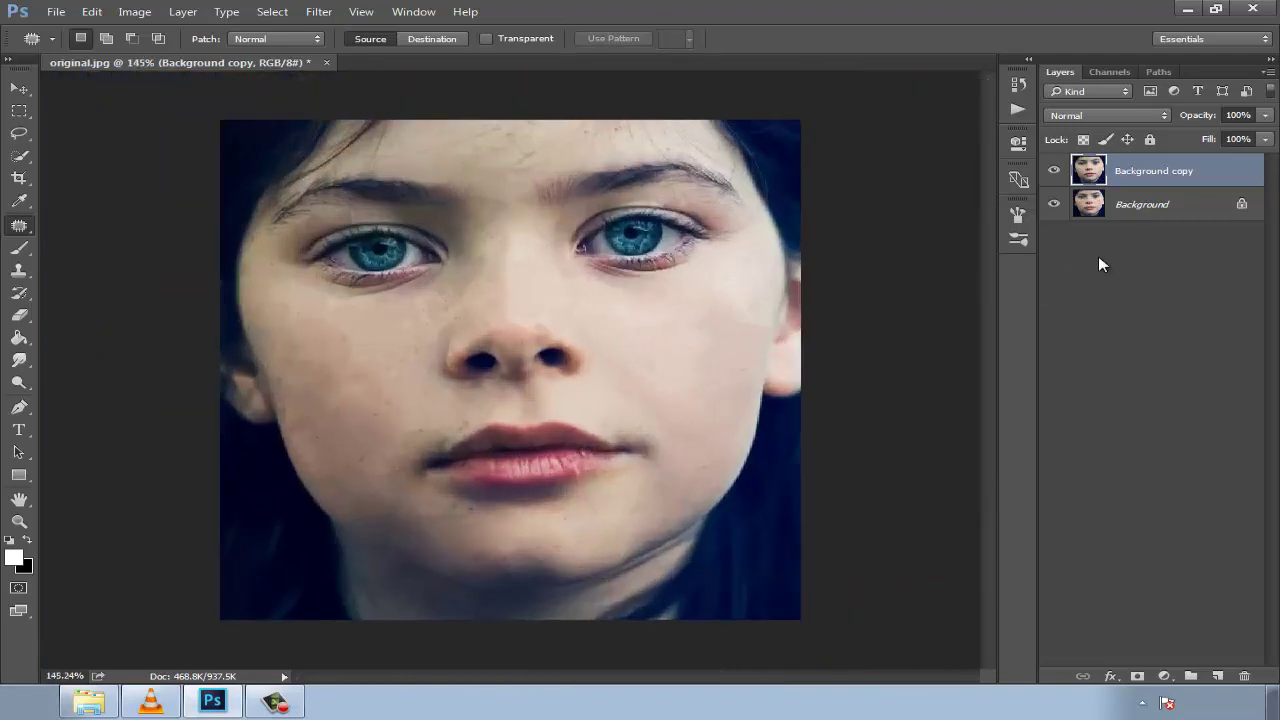
Duplicate the retouched Background copy layer as a new layer named blur
click(1052, 173)
click(1052, 173)
drag(1130, 175, 1216, 676)
text(blur)
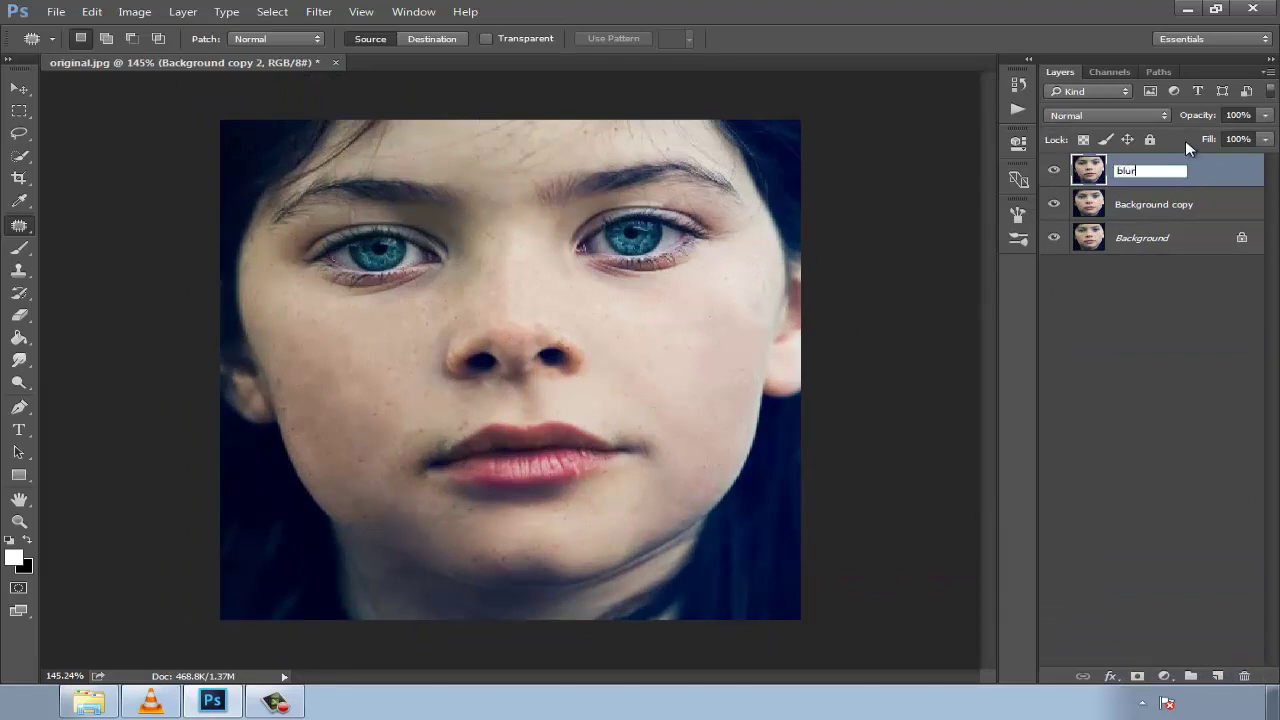
key(Return)
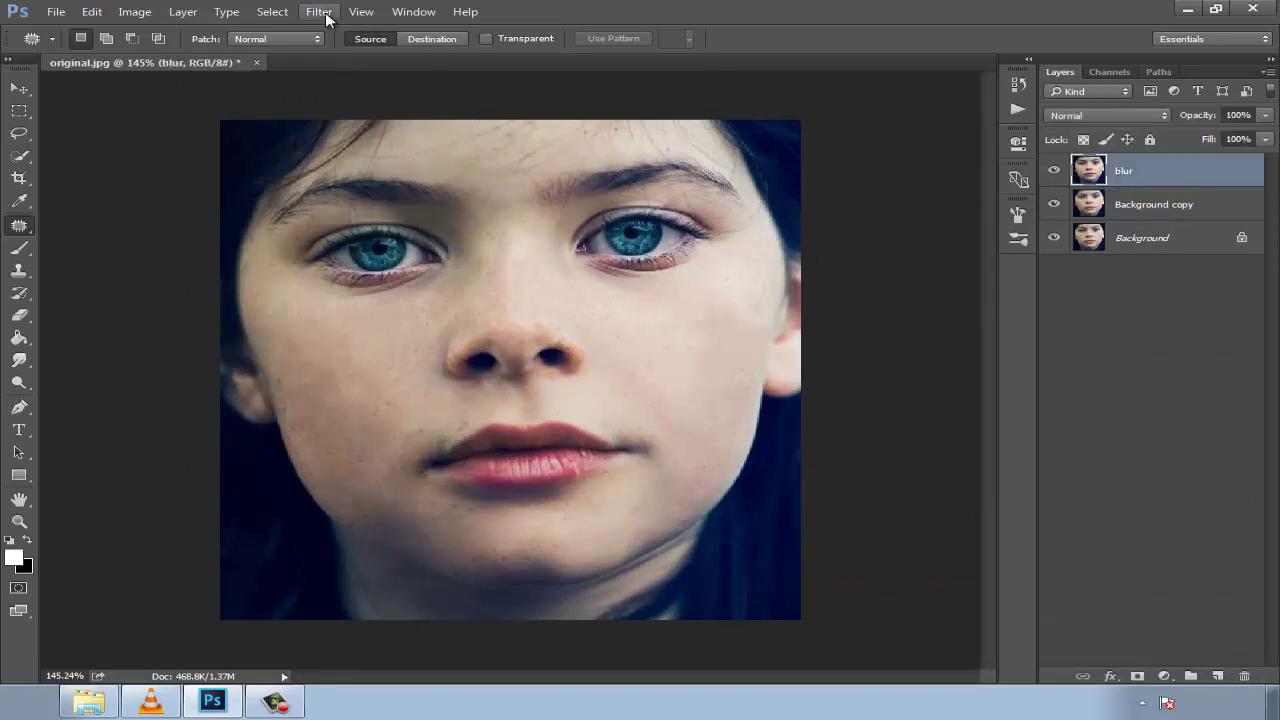
Apply a Gaussian Blur with a 4.0-pixel radius to the blur layer
click(319, 12)
mouse_move(329, 202)
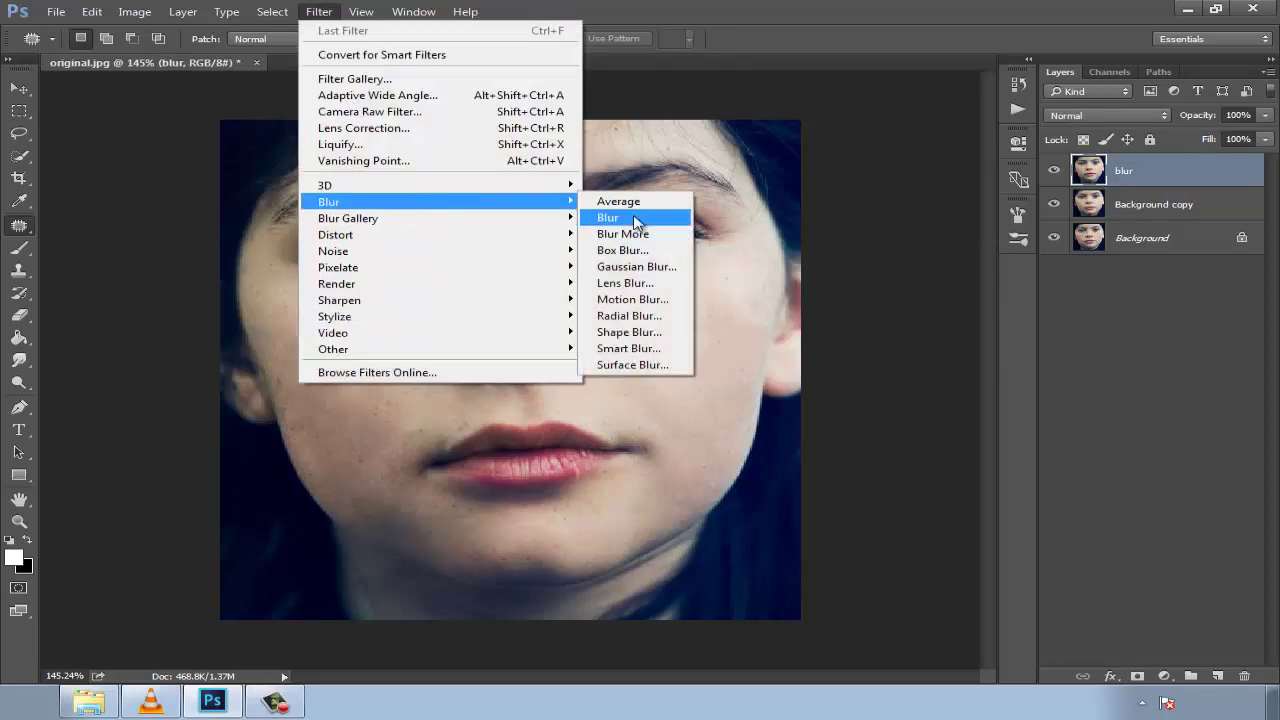
click(640, 266)
click(744, 429)
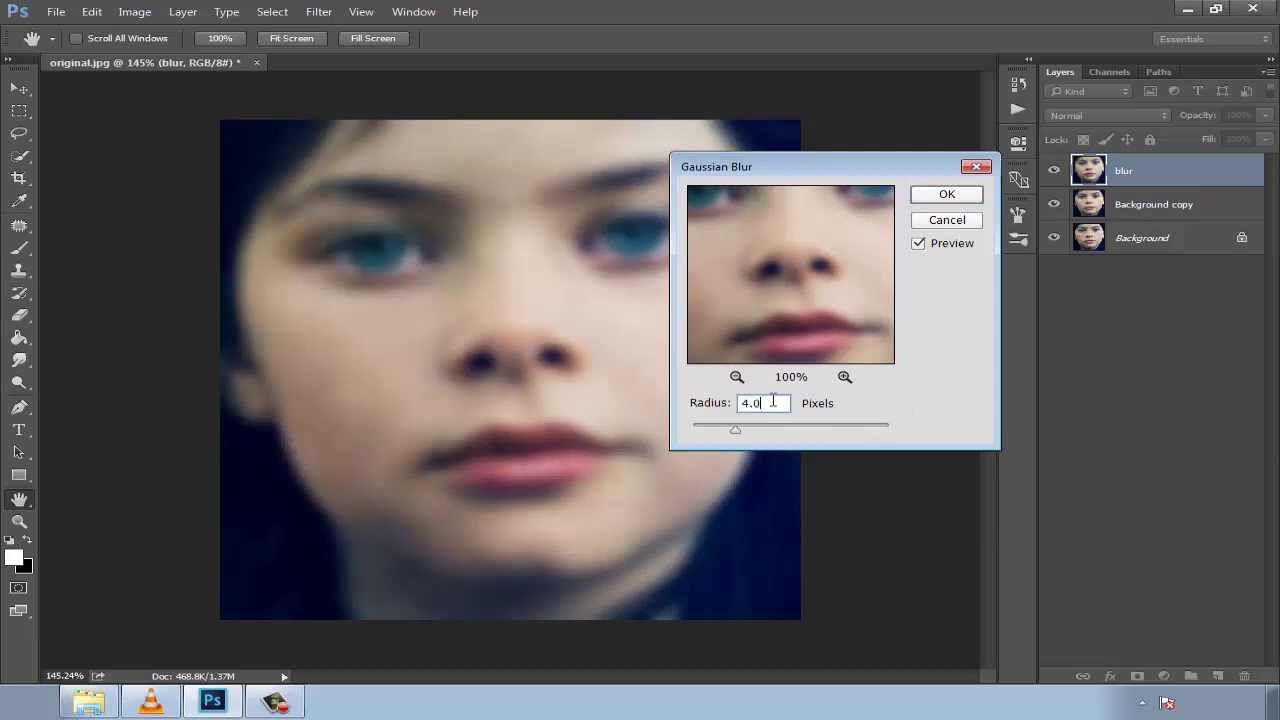
click(927, 197)
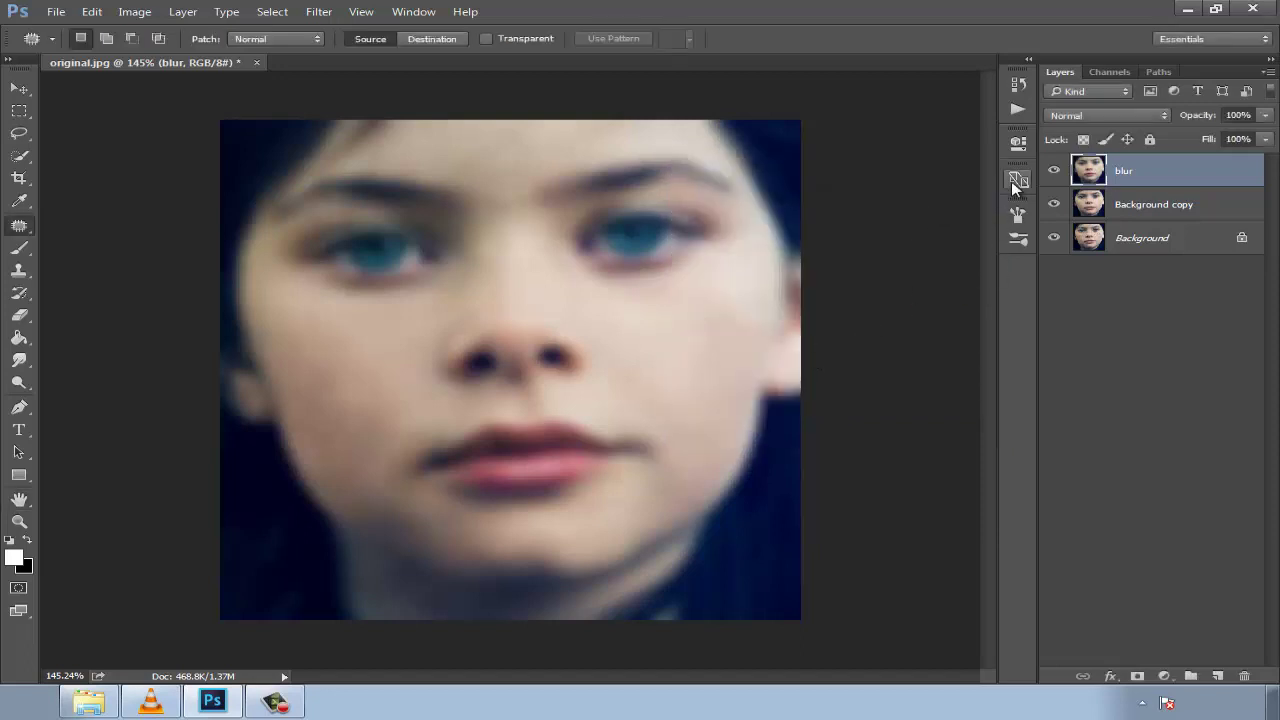
Fill the blur layer's mask with black using the Paint Bucket to hide the blur
click(1054, 172)
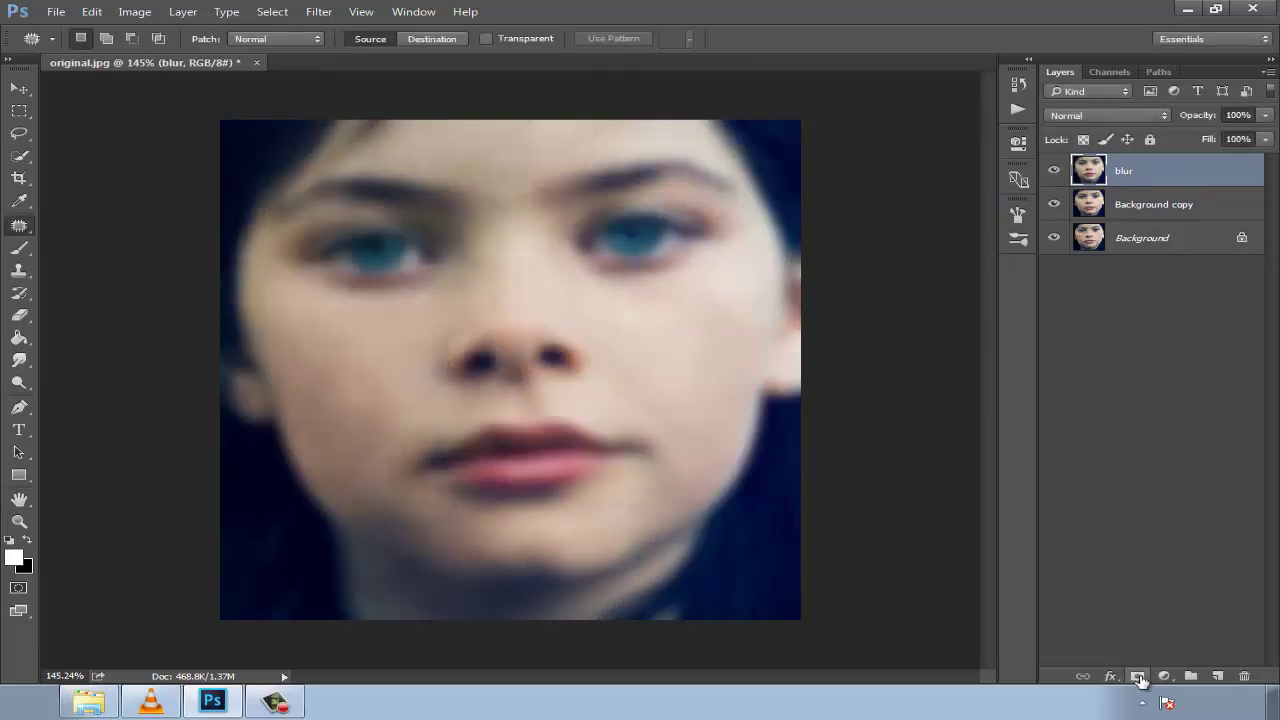
click(13, 558)
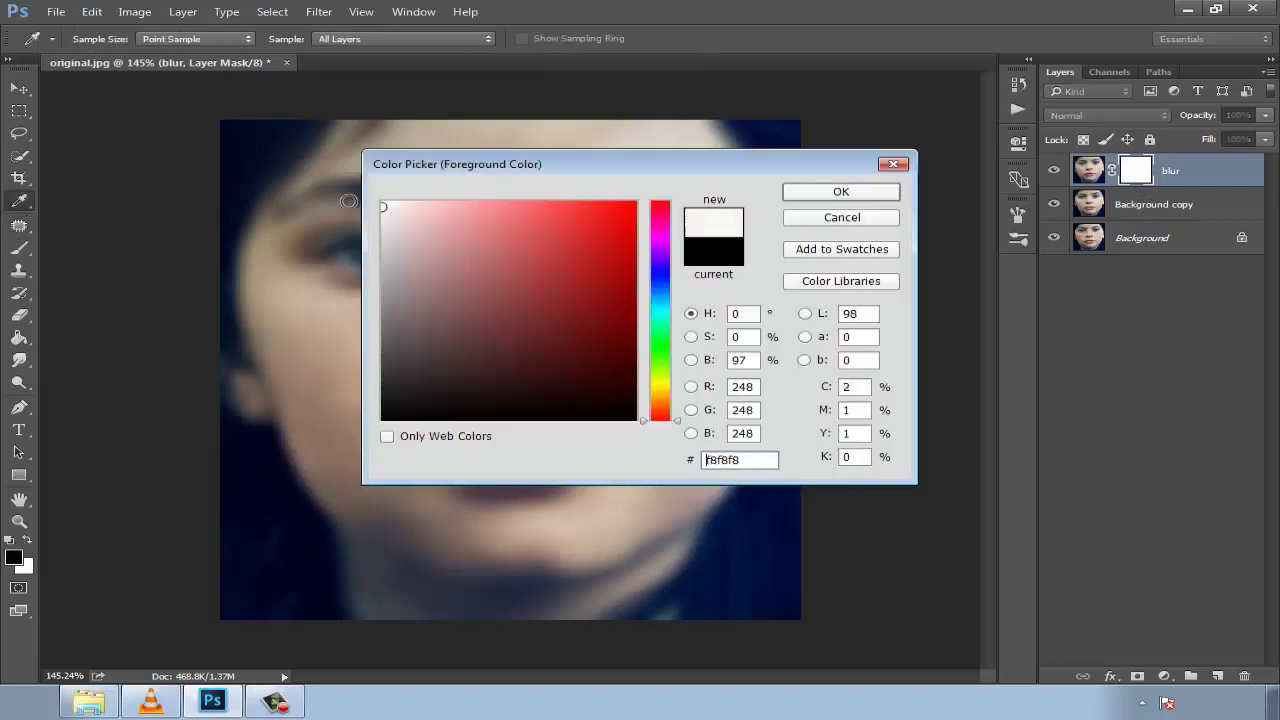
click(853, 196)
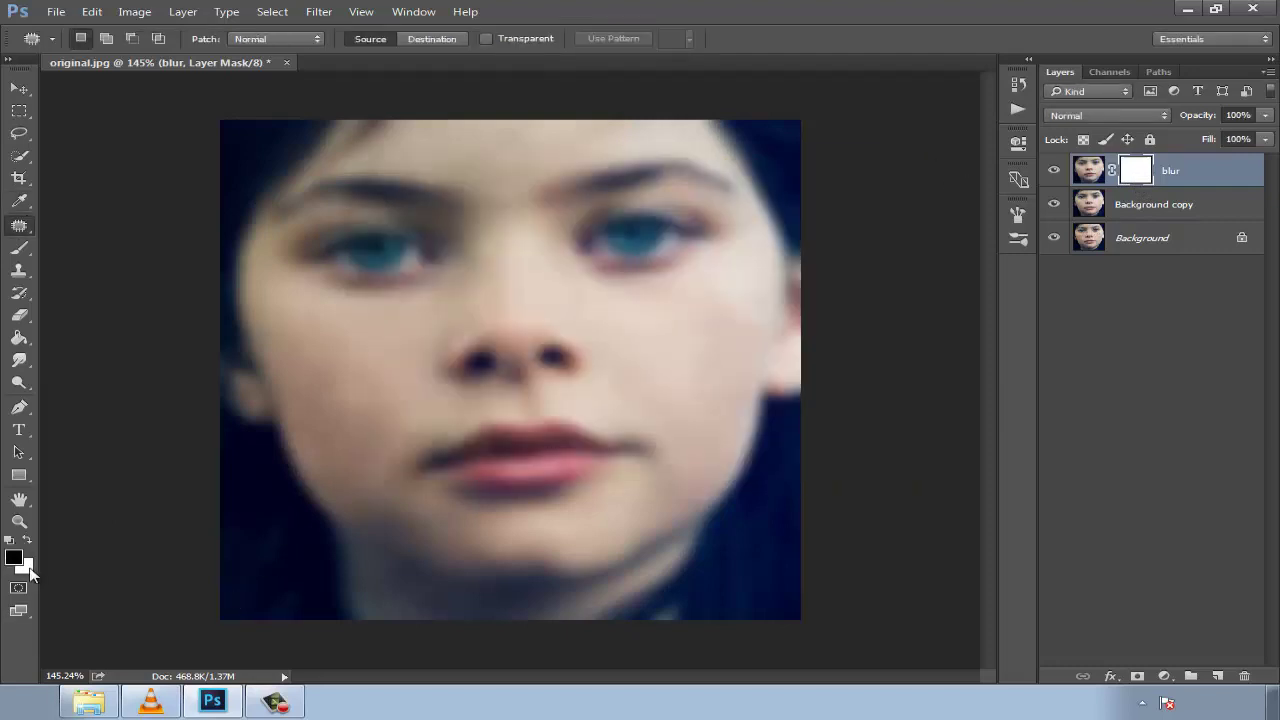
click(20, 251)
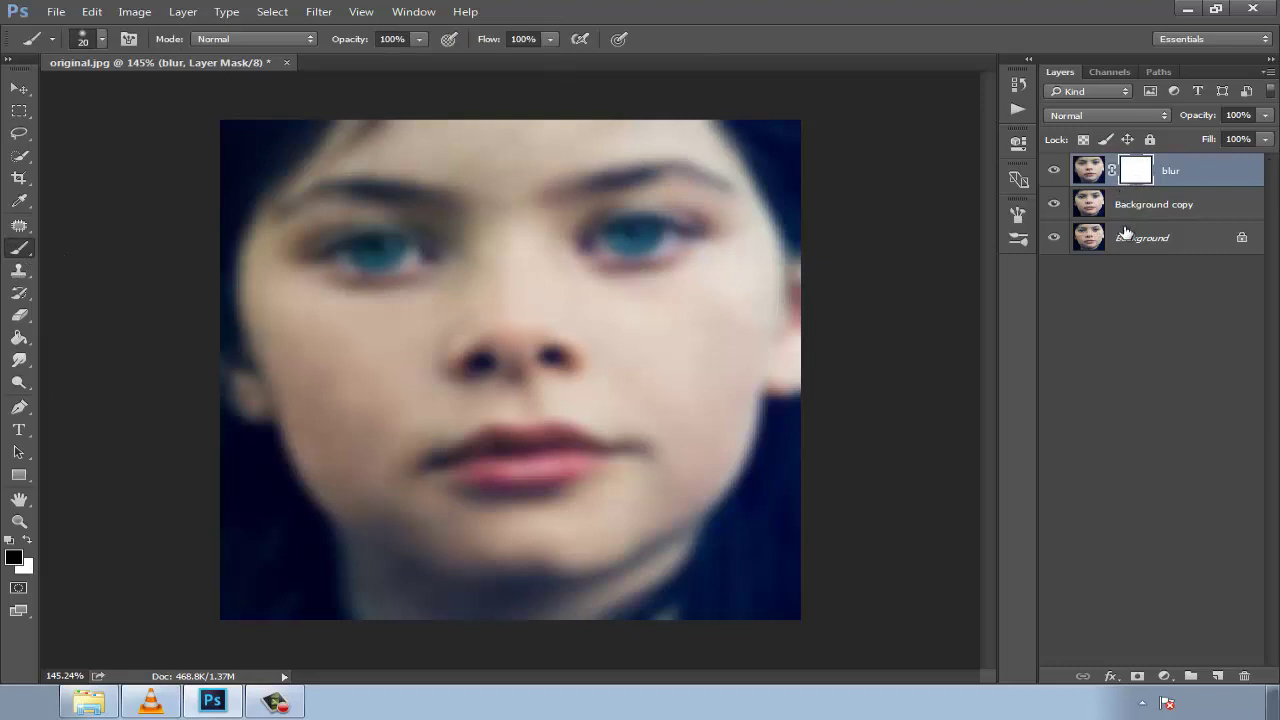
click(19, 340)
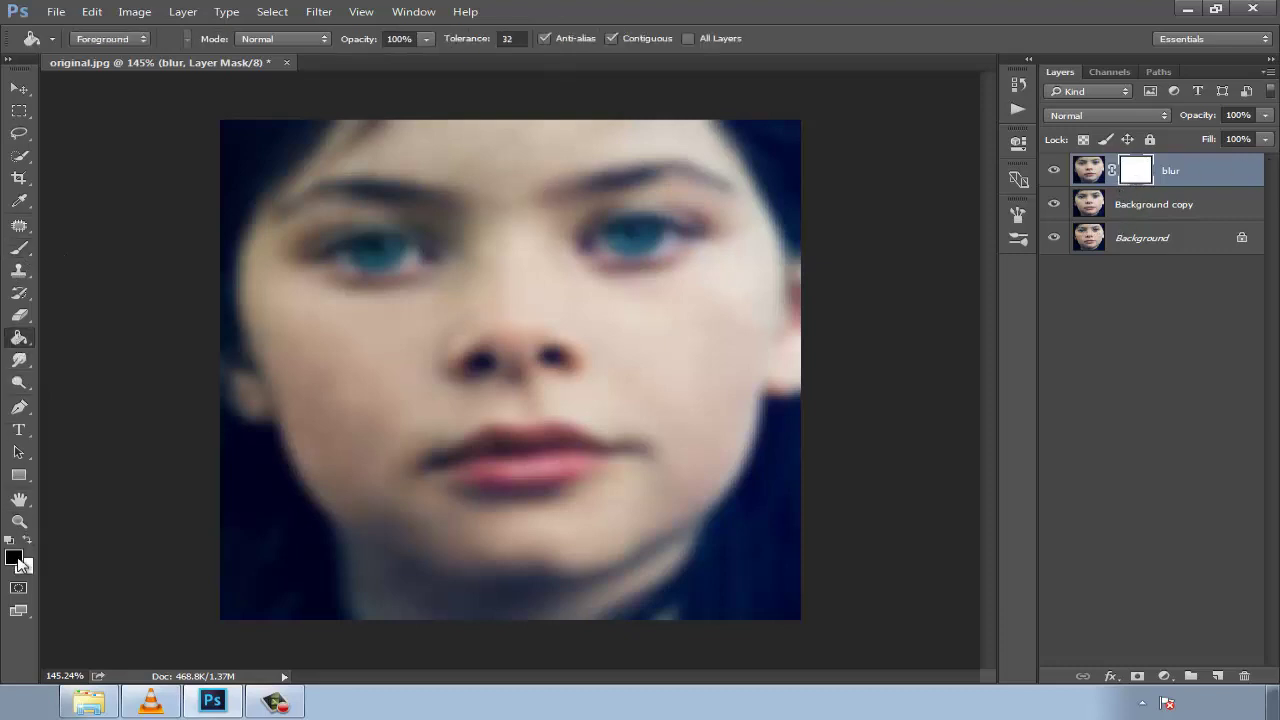
right_click(20, 345)
click(88, 350)
click(438, 360)
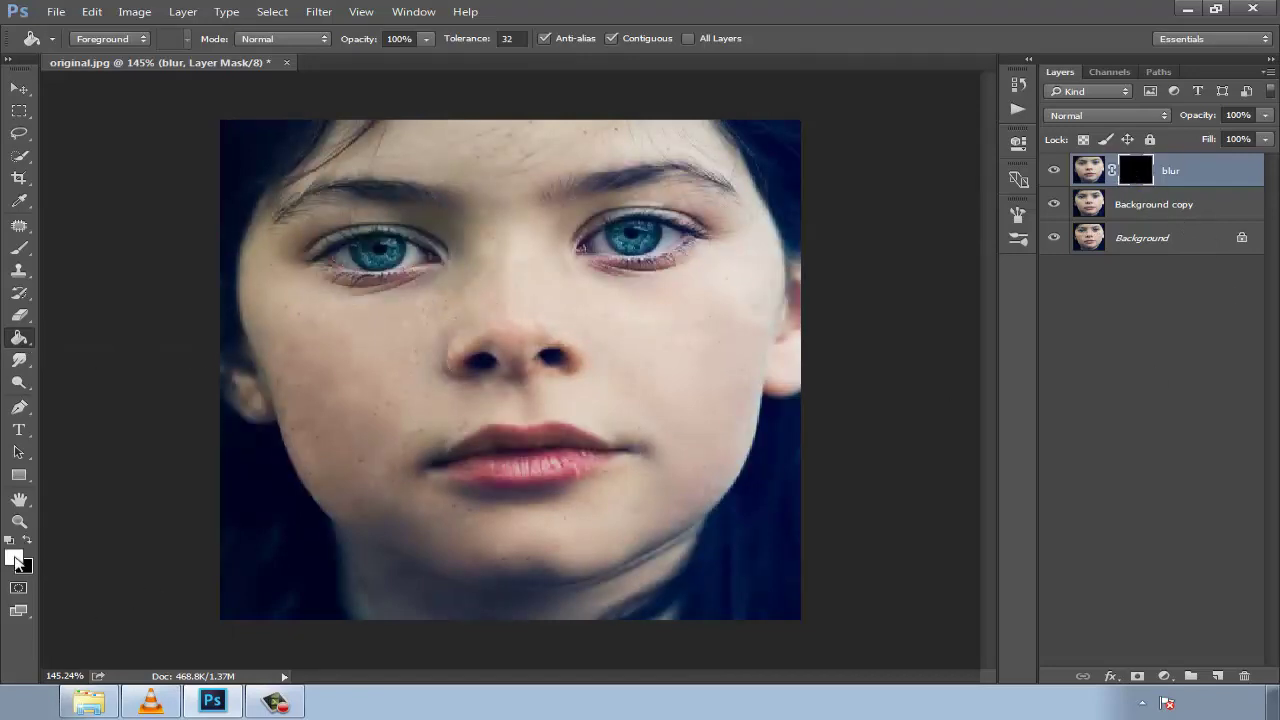
click(19, 247)
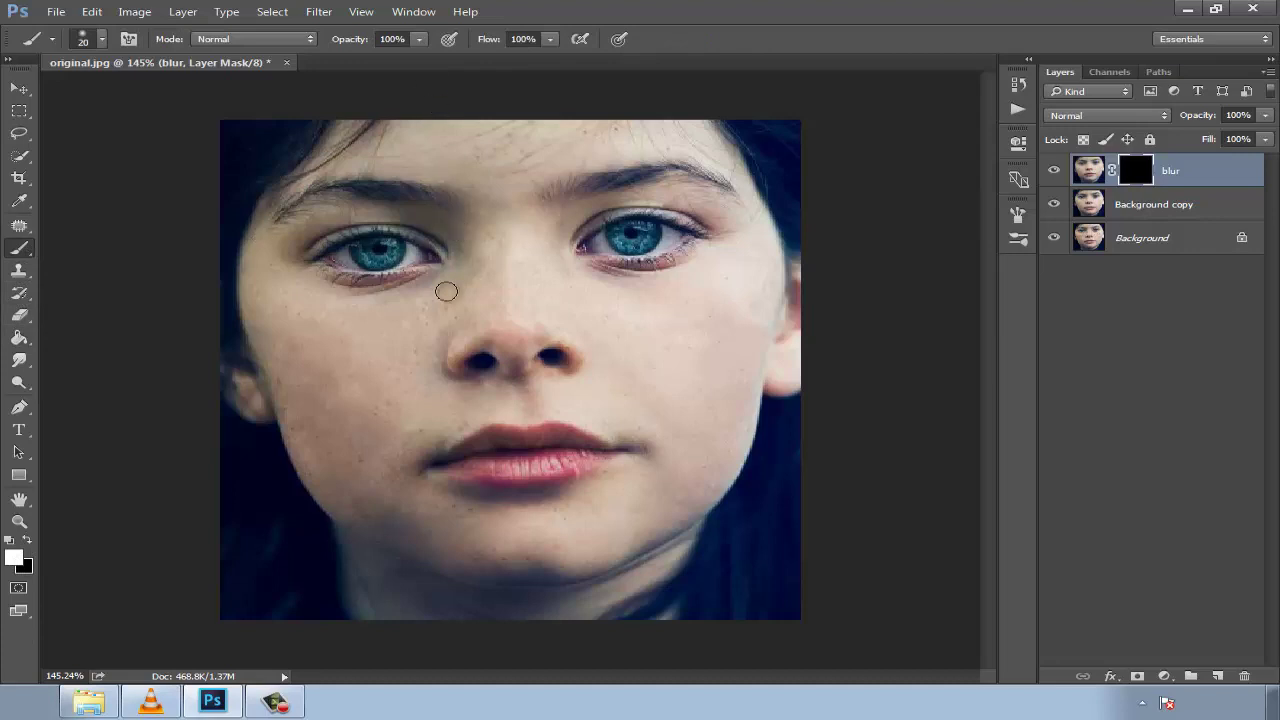
Set the brush to 71% opacity and size 35, then paint blur onto the left cheek
scroll(336, 413, up, 2)
scroll(306, 471, up, 2)
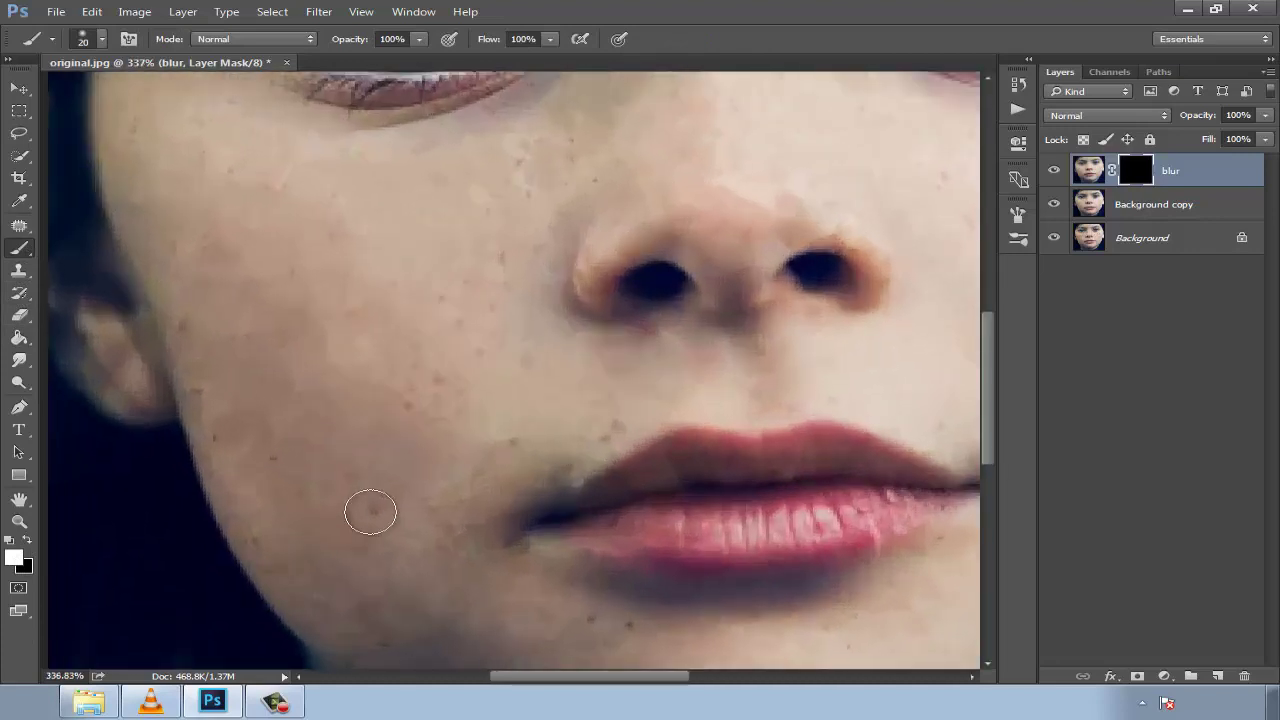
click(420, 39)
click(393, 360)
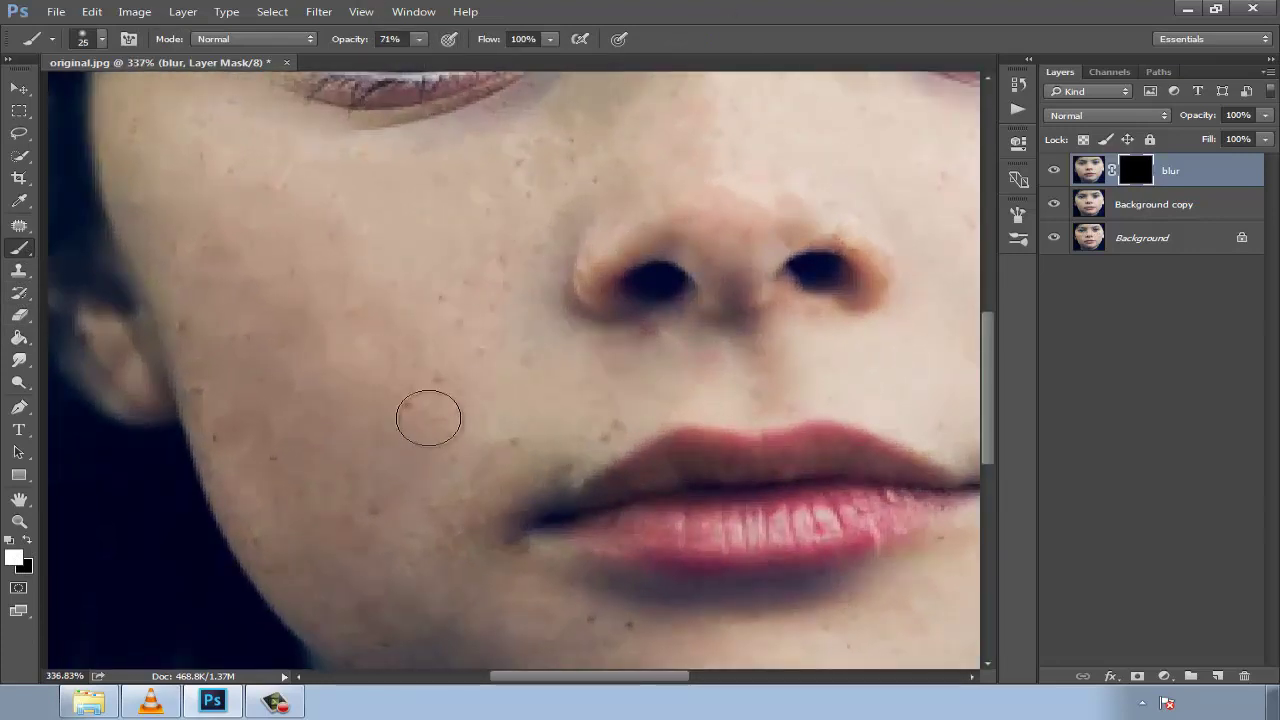
key(bracketright)
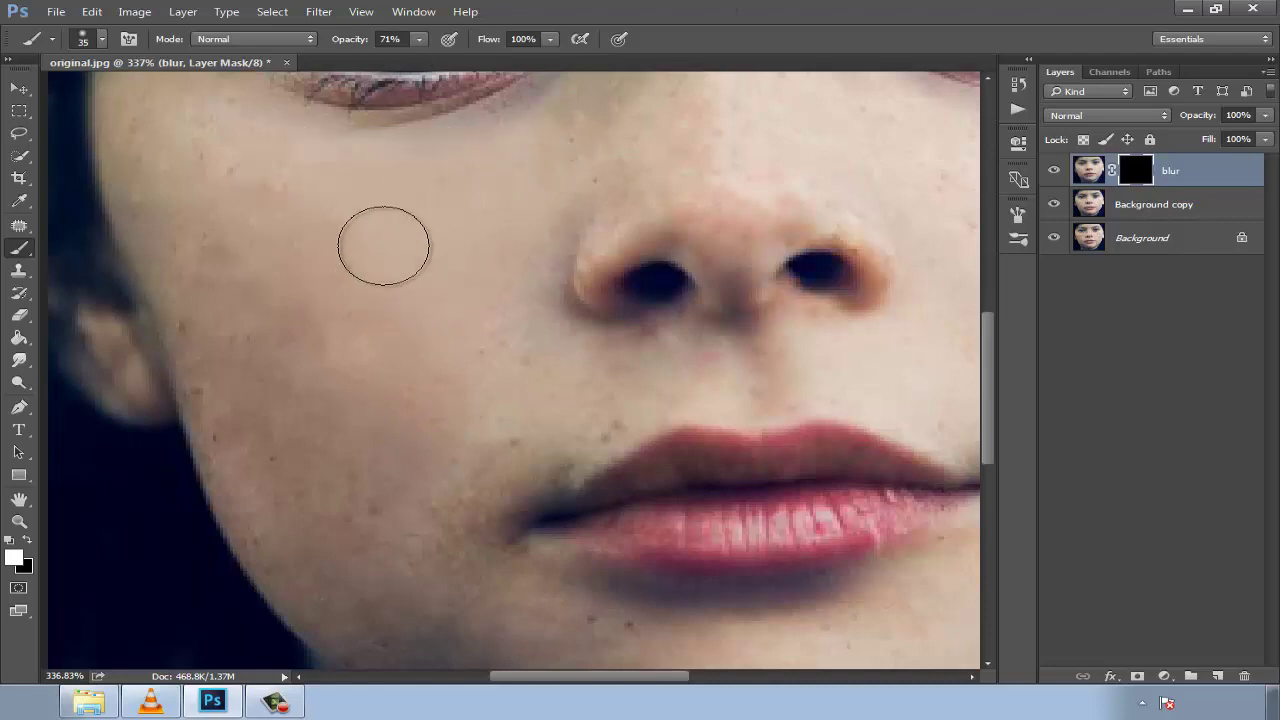
drag(249, 457, 286, 586)
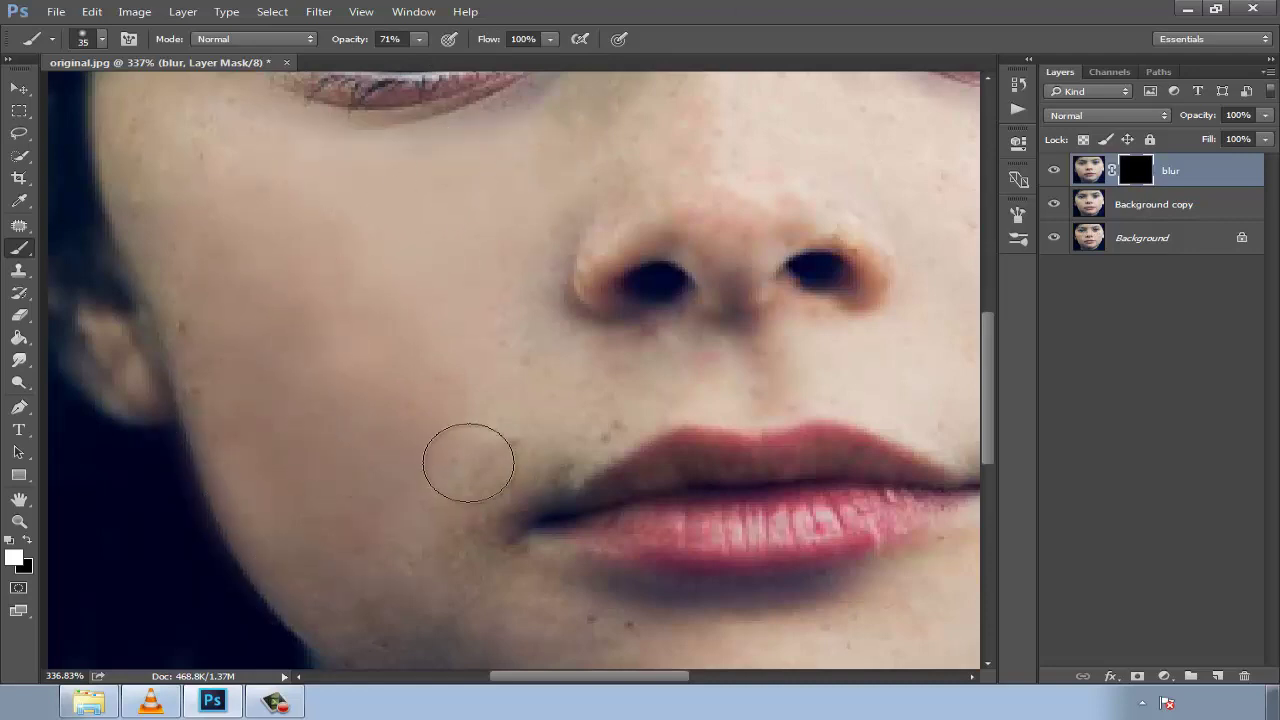
mouse_move(468, 462)
mouse_down()
mouse_move(580, 429)
mouse_move(471, 320)
mouse_move(537, 220)
mouse_move(520, 327)
mouse_up()
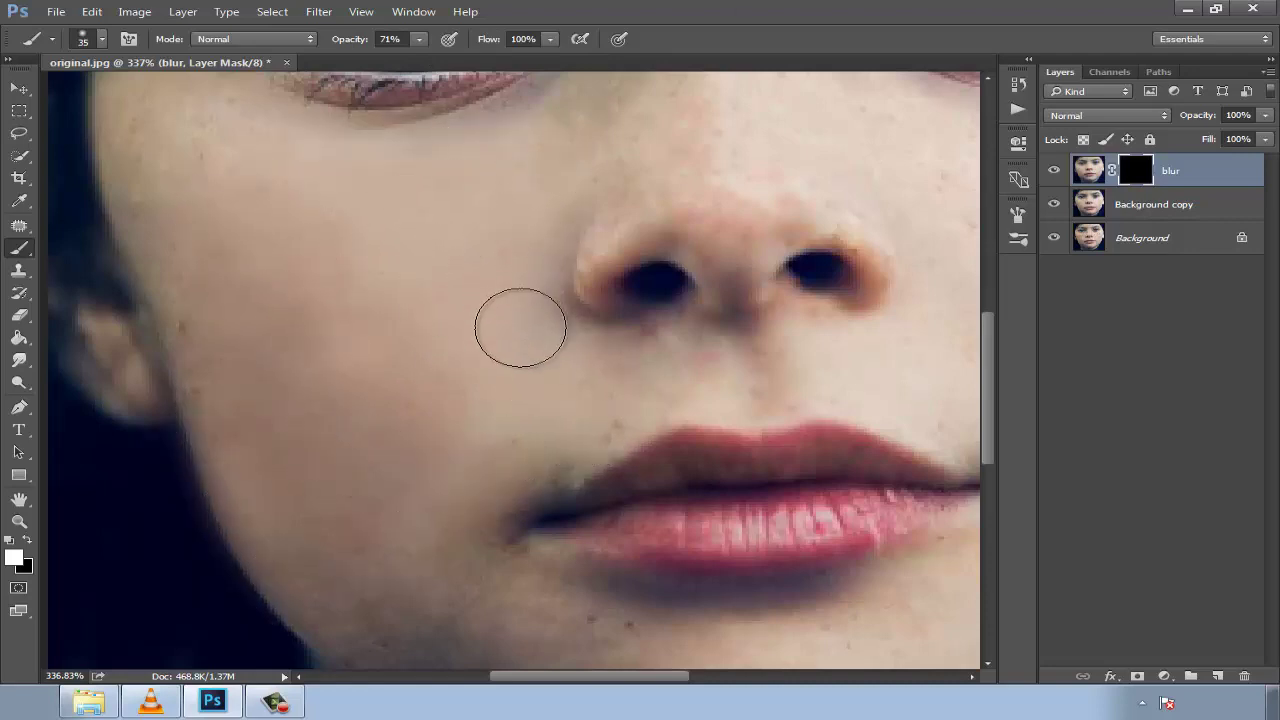
scroll(520, 327, up, 3)
mouse_move(286, 506)
mouse_down()
mouse_move(186, 214)
mouse_move(367, 307)
mouse_move(574, 346)
mouse_move(743, 223)
mouse_move(661, 401)
mouse_up()
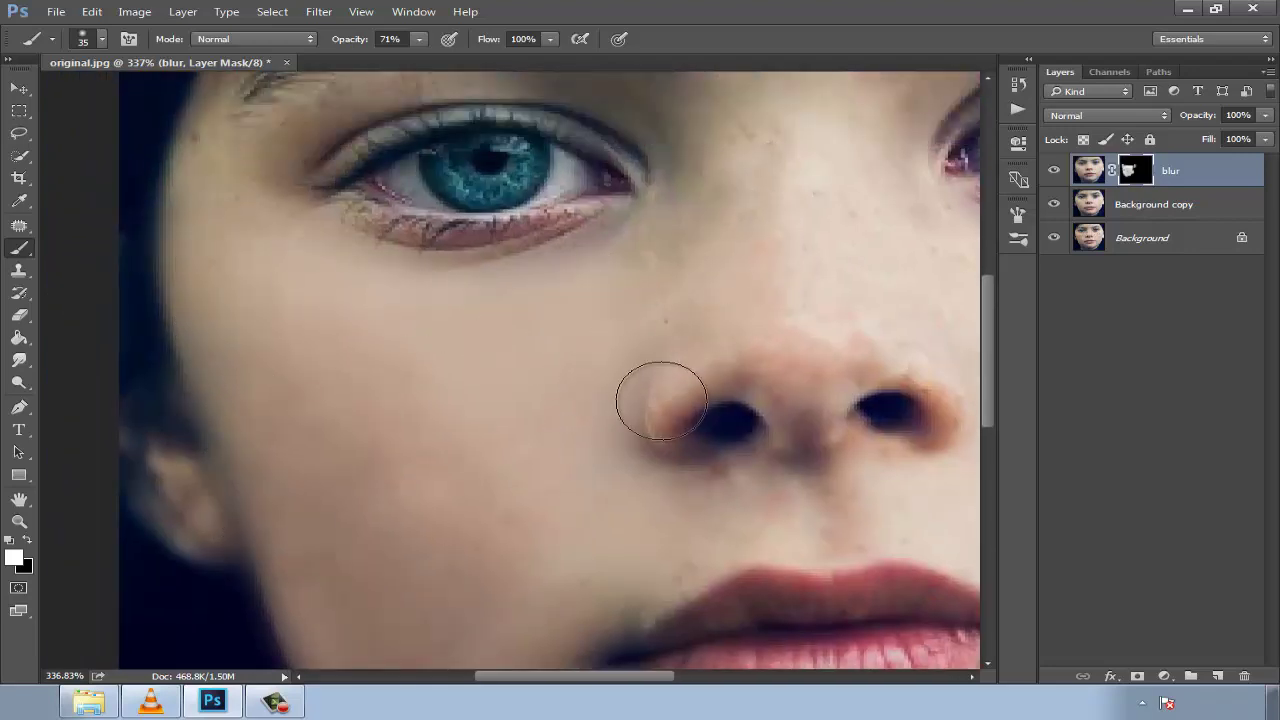
Paint the blur over the right cheek freckles and around the lips and chin
drag(803, 294, 709, 403)
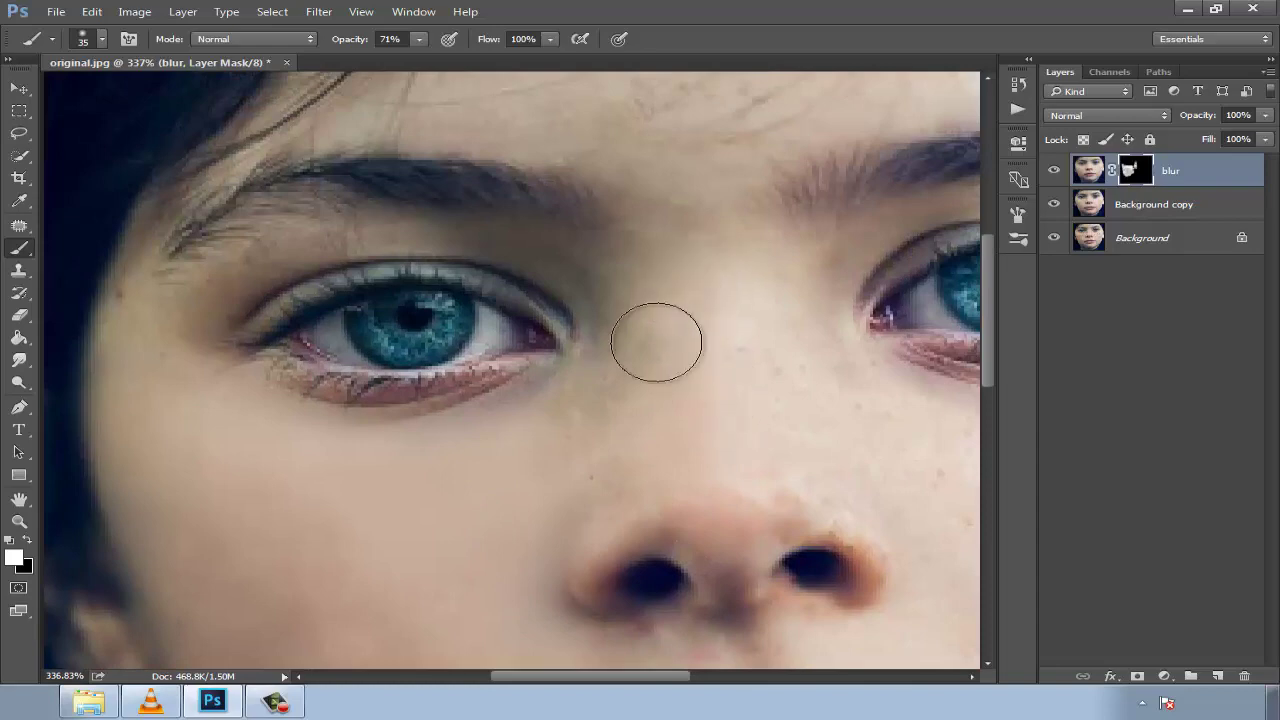
drag(543, 414, 283, 360)
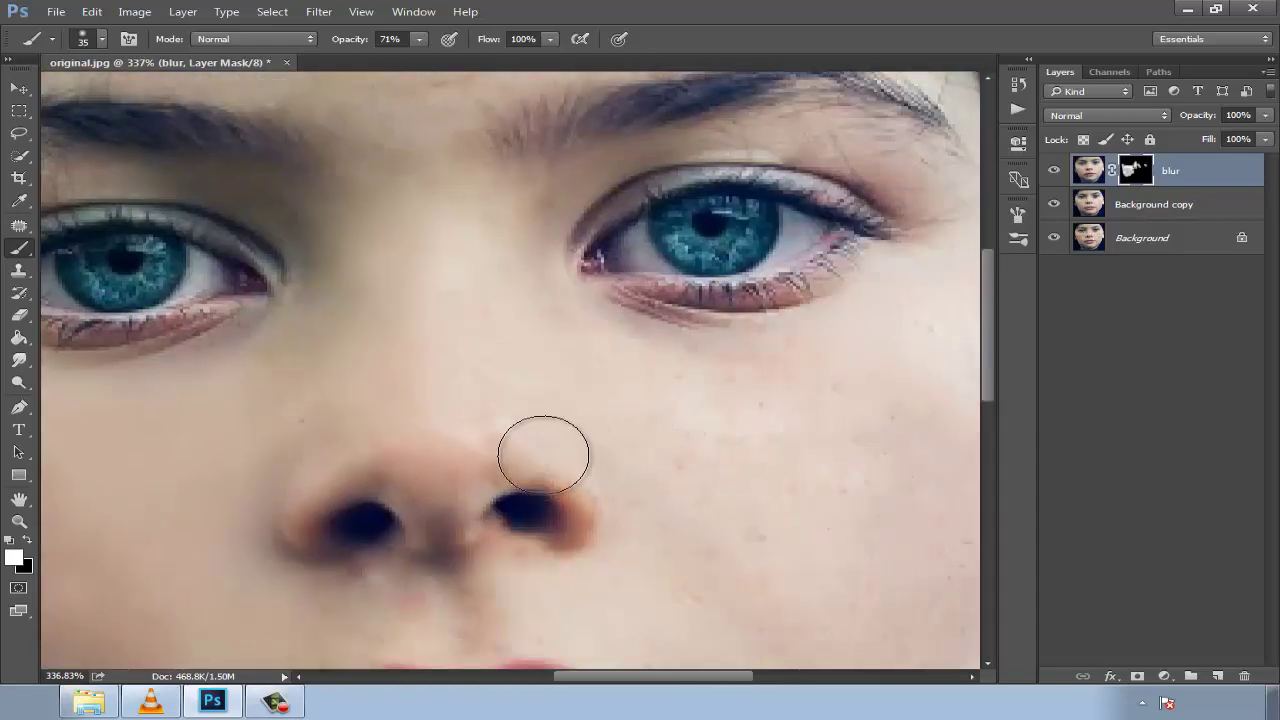
drag(646, 609, 380, 374)
drag(564, 475, 703, 360)
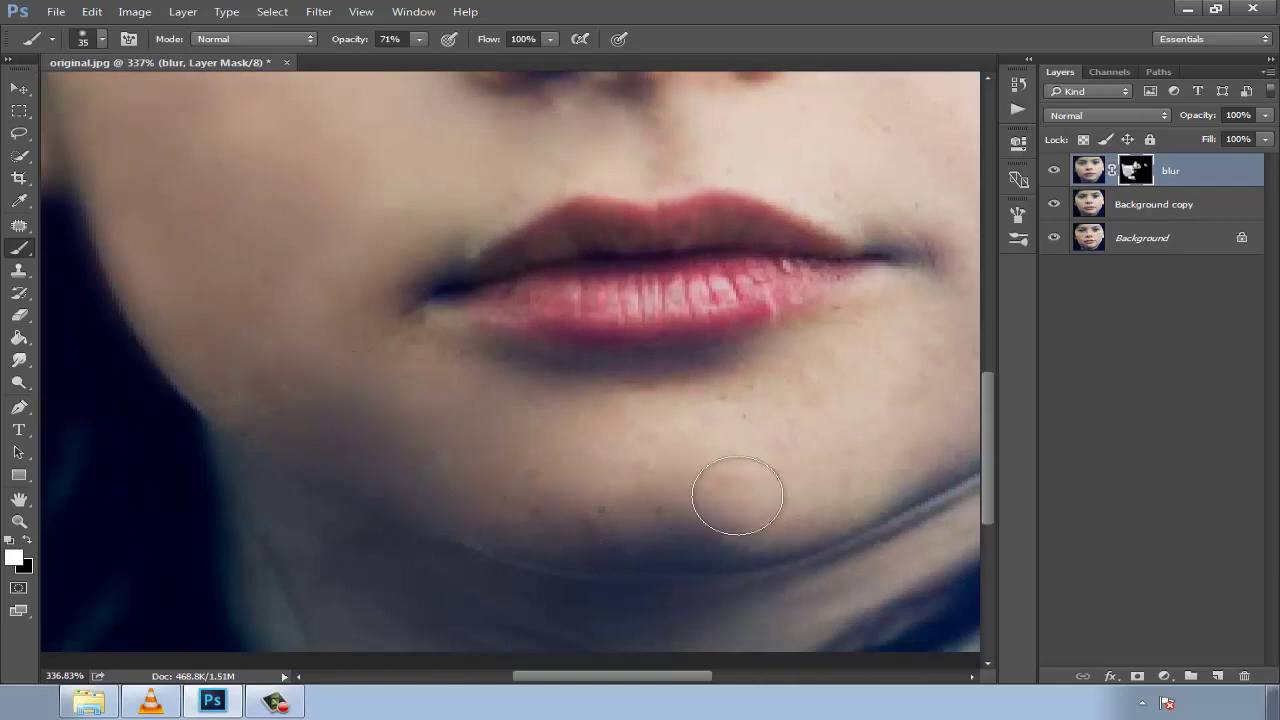
drag(737, 495, 457, 514)
drag(720, 360, 628, 482)
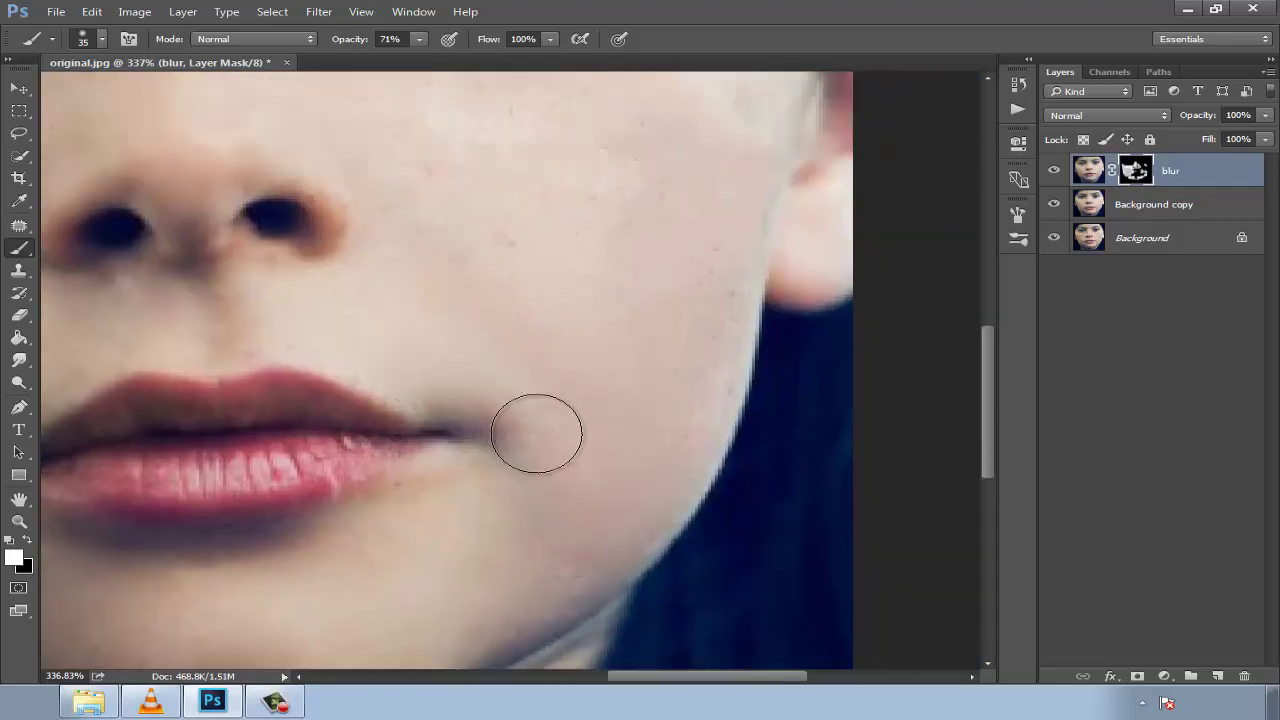
drag(572, 235, 560, 434)
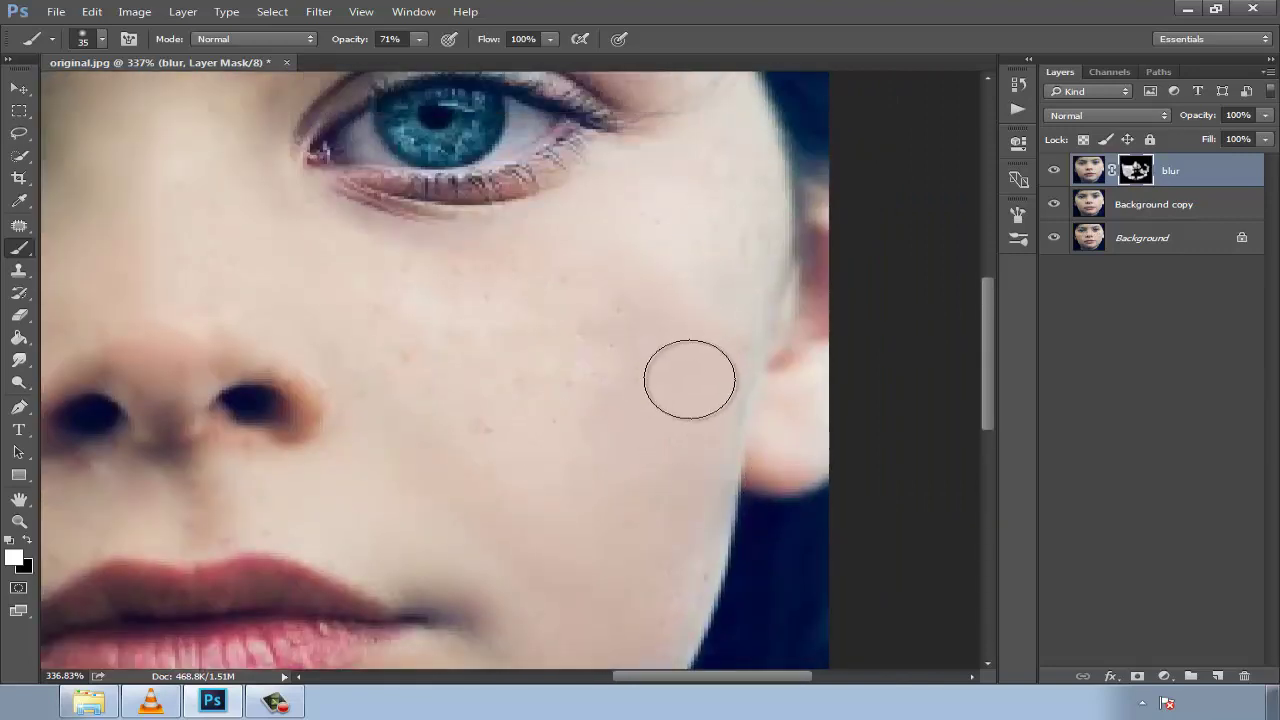
mouse_move(689, 379)
mouse_down()
mouse_move(583, 409)
mouse_move(477, 409)
mouse_move(374, 266)
mouse_move(629, 232)
mouse_move(586, 386)
mouse_up()
drag(620, 257, 823, 612)
mouse_move(372, 371)
mouse_down()
mouse_move(394, 384)
mouse_move(614, 397)
mouse_up()
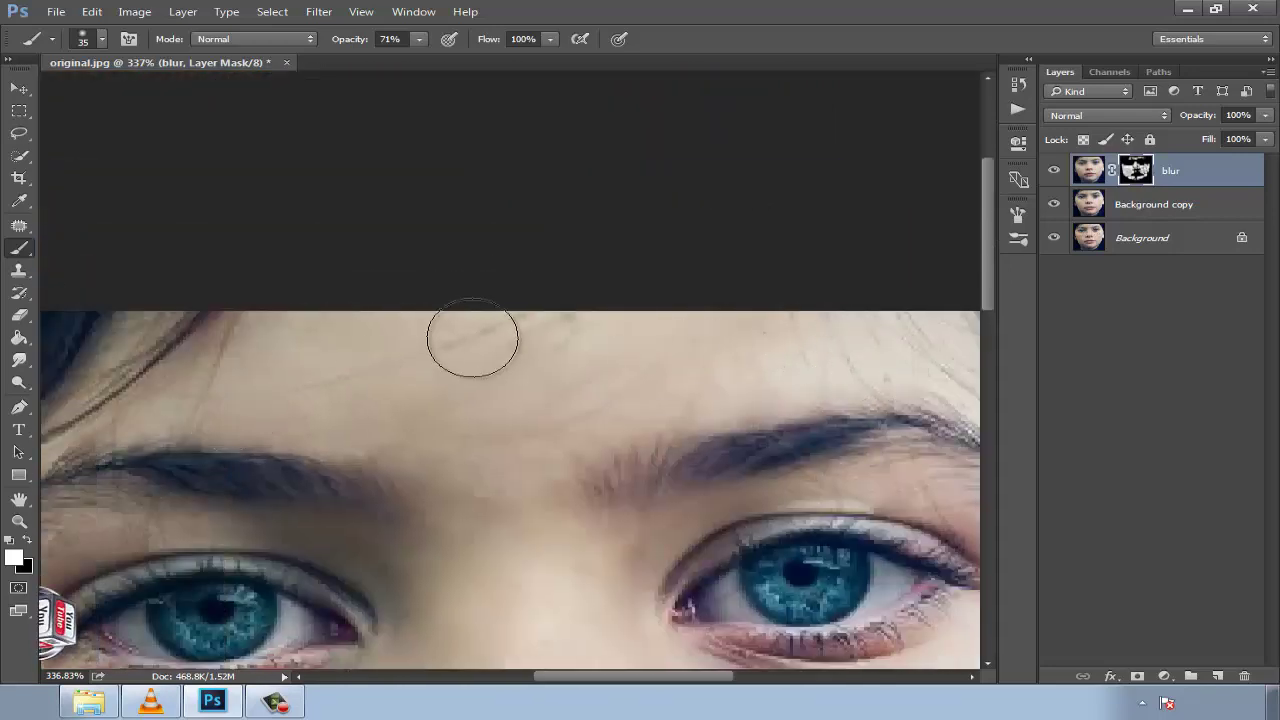
Open the blur layer's context menu and hide the background layers to check the blur
alt+scroll(519, 403, down, 2)
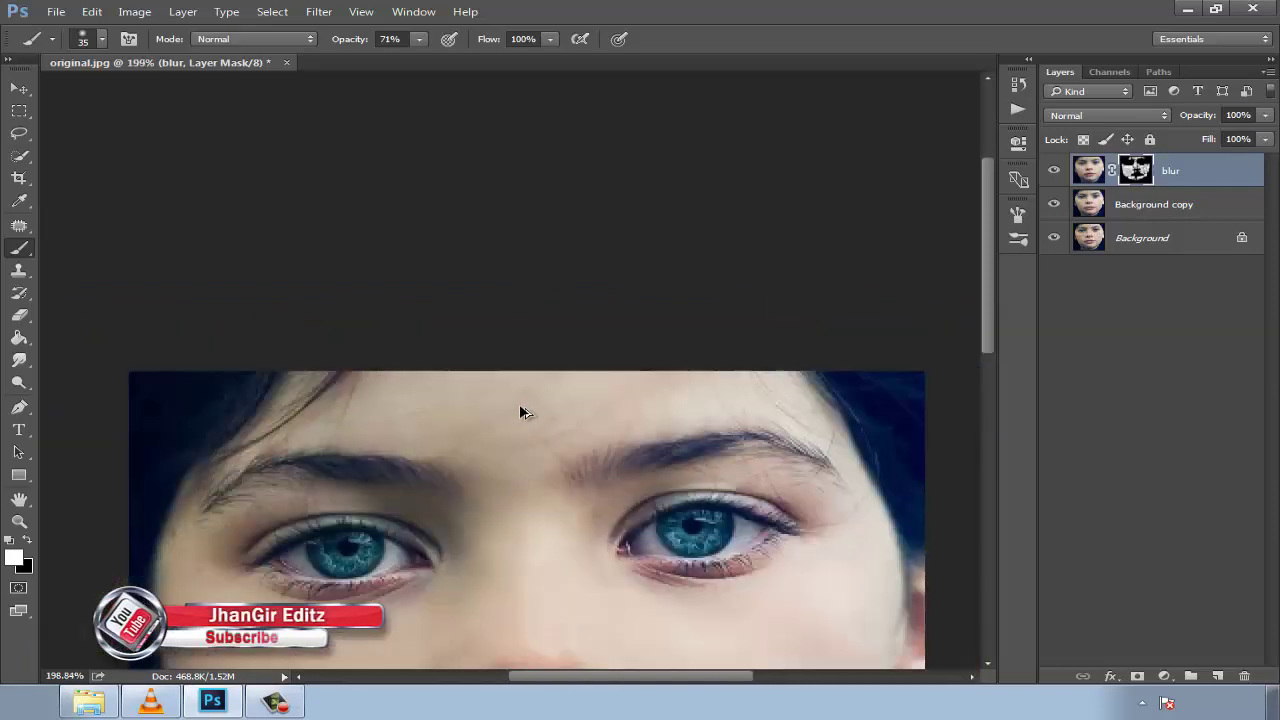
alt+scroll(540, 410, down, 3)
alt+scroll(480, 430, up, 2)
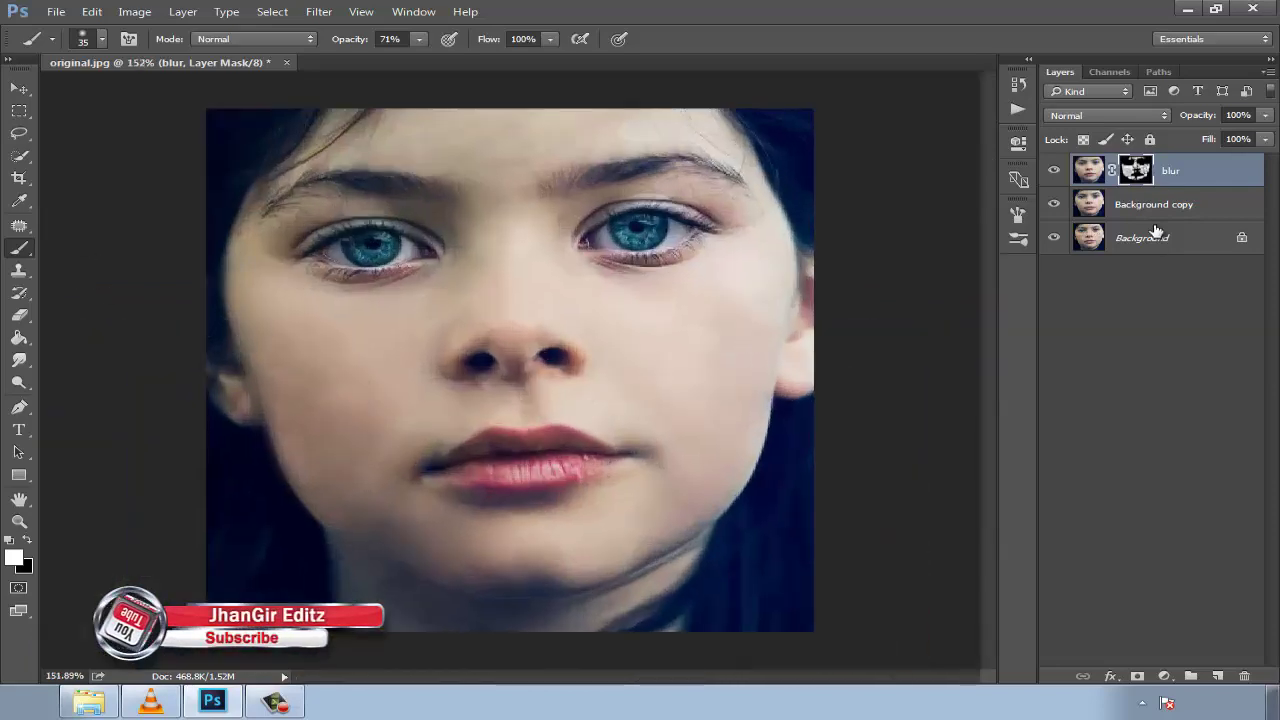
right_click(1193, 174)
key(Escape)
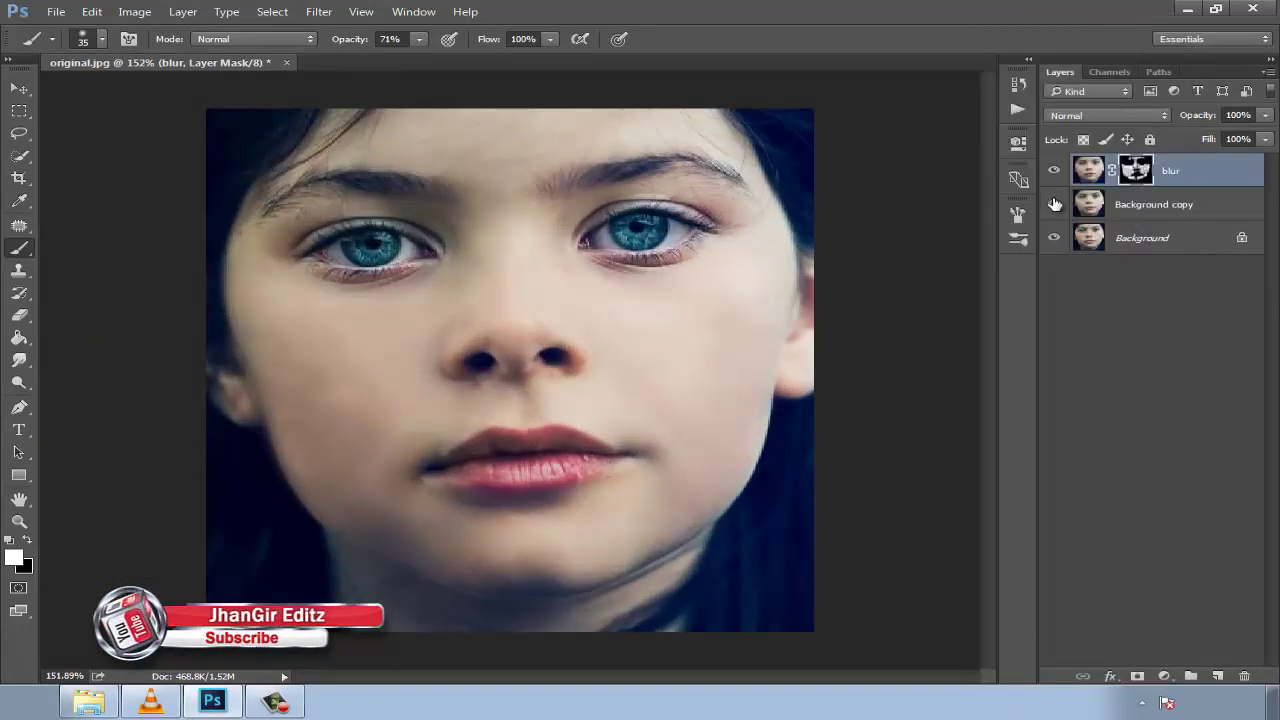
mouse_move(1055, 204)
mouse_down()
mouse_move(1067, 238)
mouse_move(1052, 218)
mouse_up()
right_click(1176, 204)
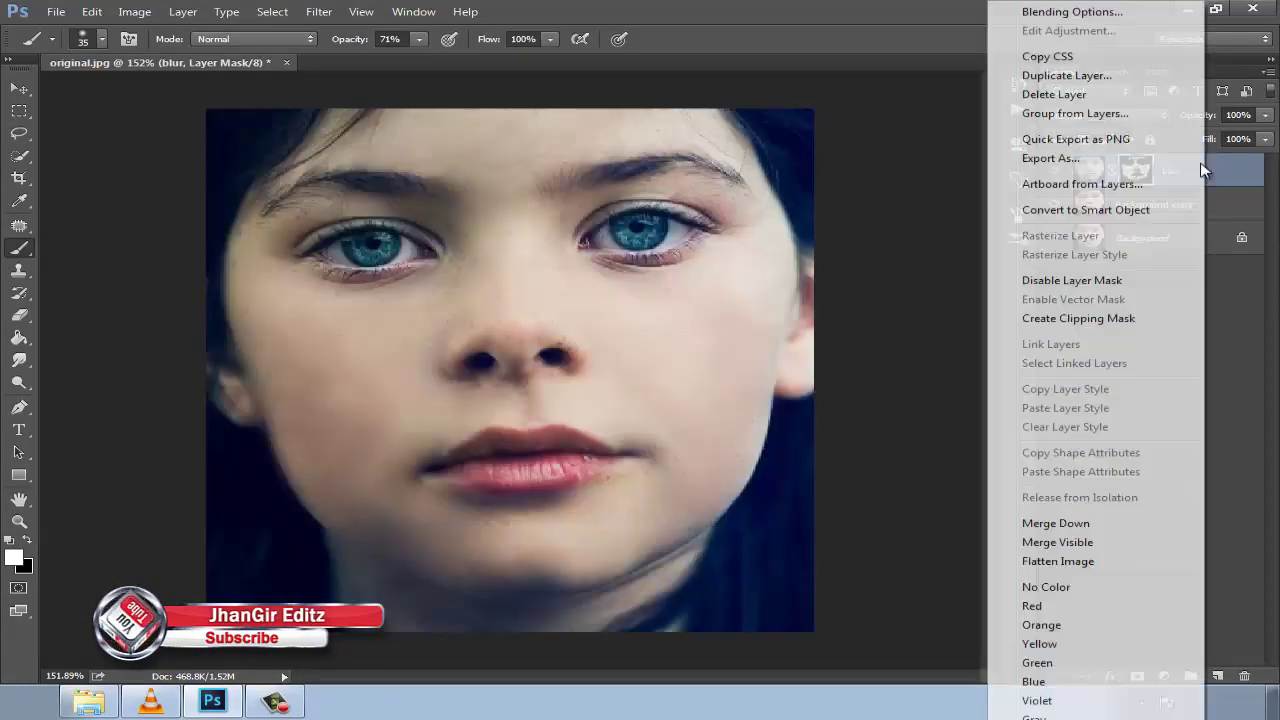
right_click(1228, 166)
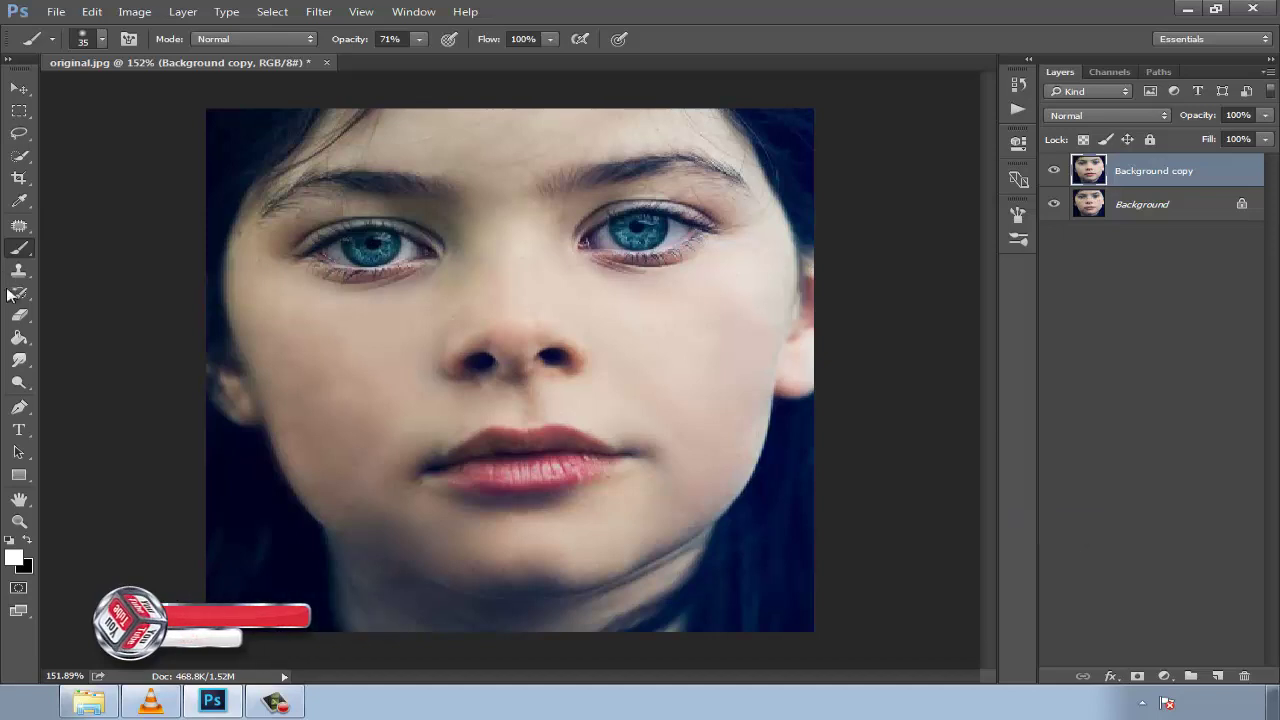
Patch a spot on the cheek and a small area near the hairline
click(19, 225)
mouse_move(408, 406)
mouse_down()
mouse_move(344, 430)
mouse_move(400, 405)
mouse_move(372, 401)
mouse_up()
key(ctrl+d)
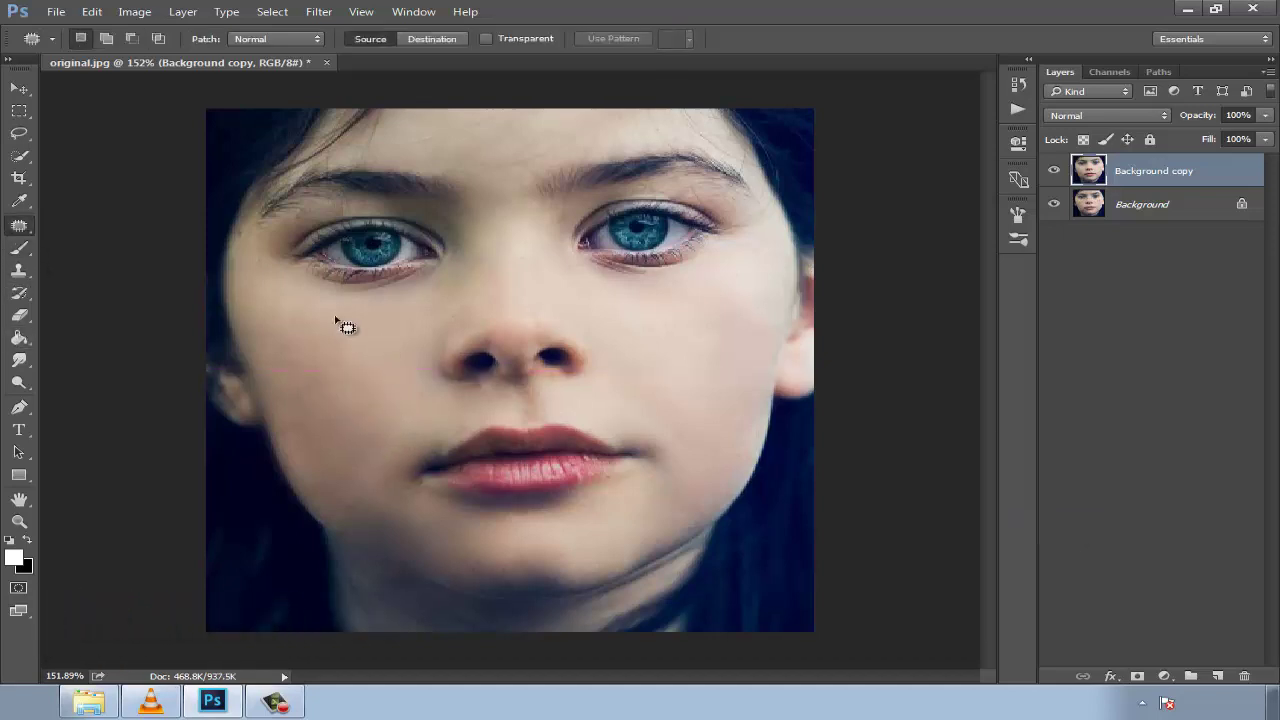
scroll(257, 217, up, 2)
scroll(257, 217, up, 2)
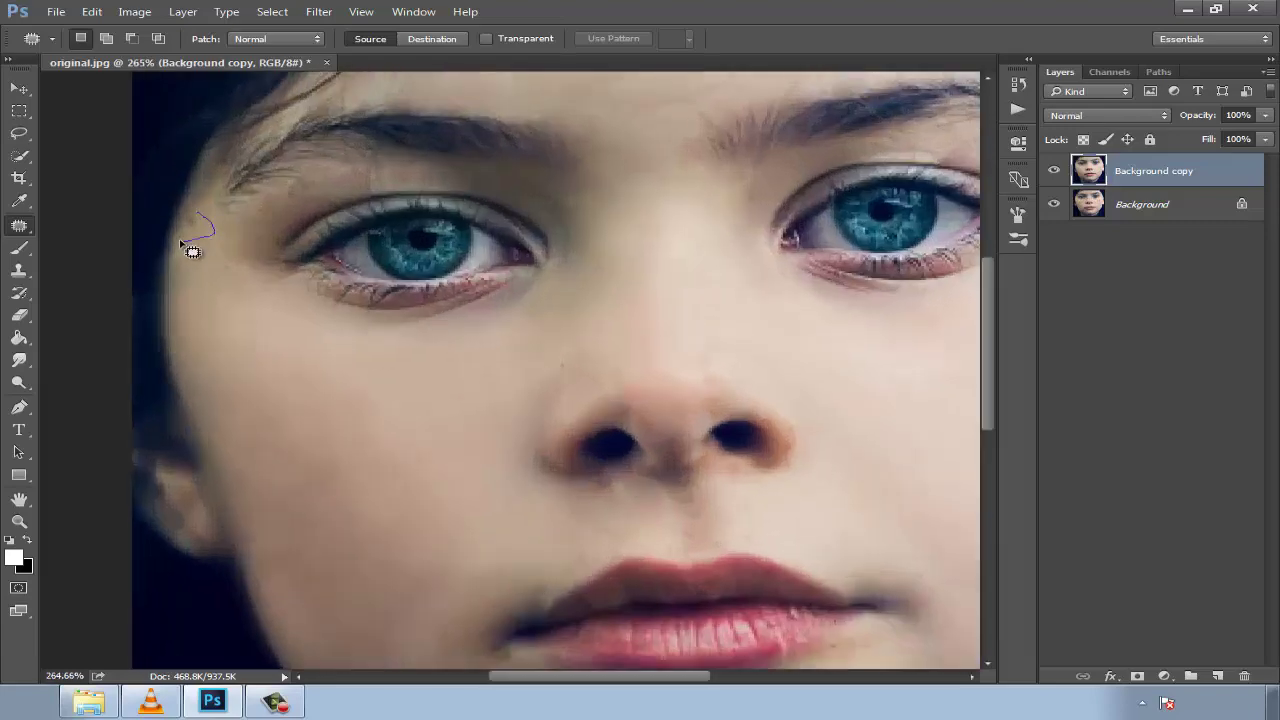
drag(189, 243, 206, 229)
key(ctrl+d)
Duplicate Background copy as a new layer
scroll(292, 286, down, 3)
scroll(292, 286, down, 2)
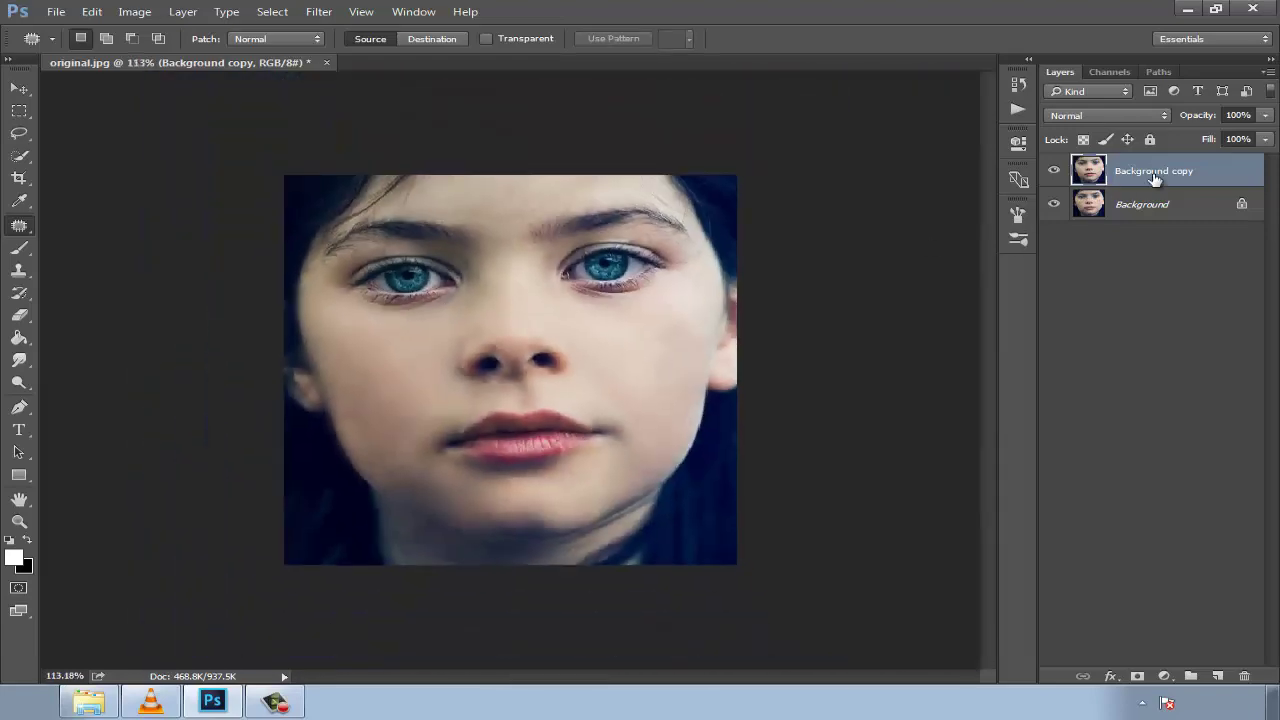
drag(1237, 171, 1217, 676)
Apply the High Pass filter to Background copy 2
click(335, 13)
mouse_move(333, 349)
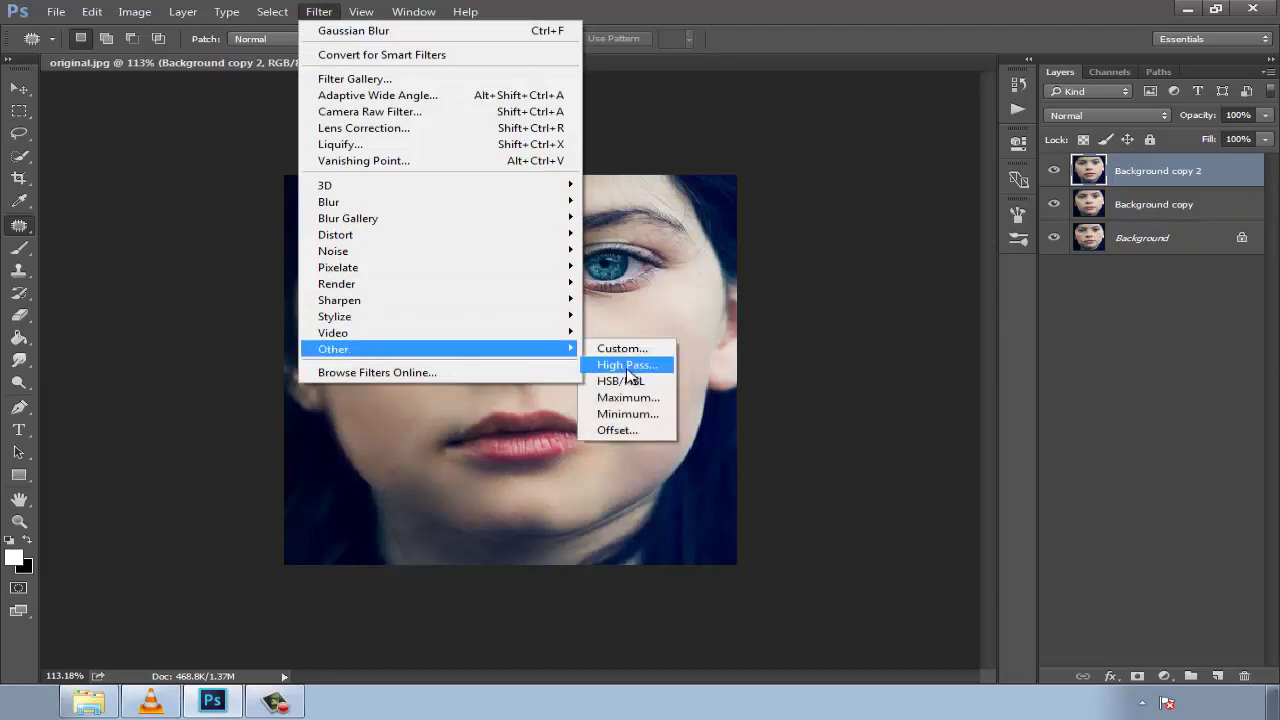
click(622, 367)
click(740, 204)
Set the High Pass layer's blend mode to Overlay at 11% opacity
click(1117, 114)
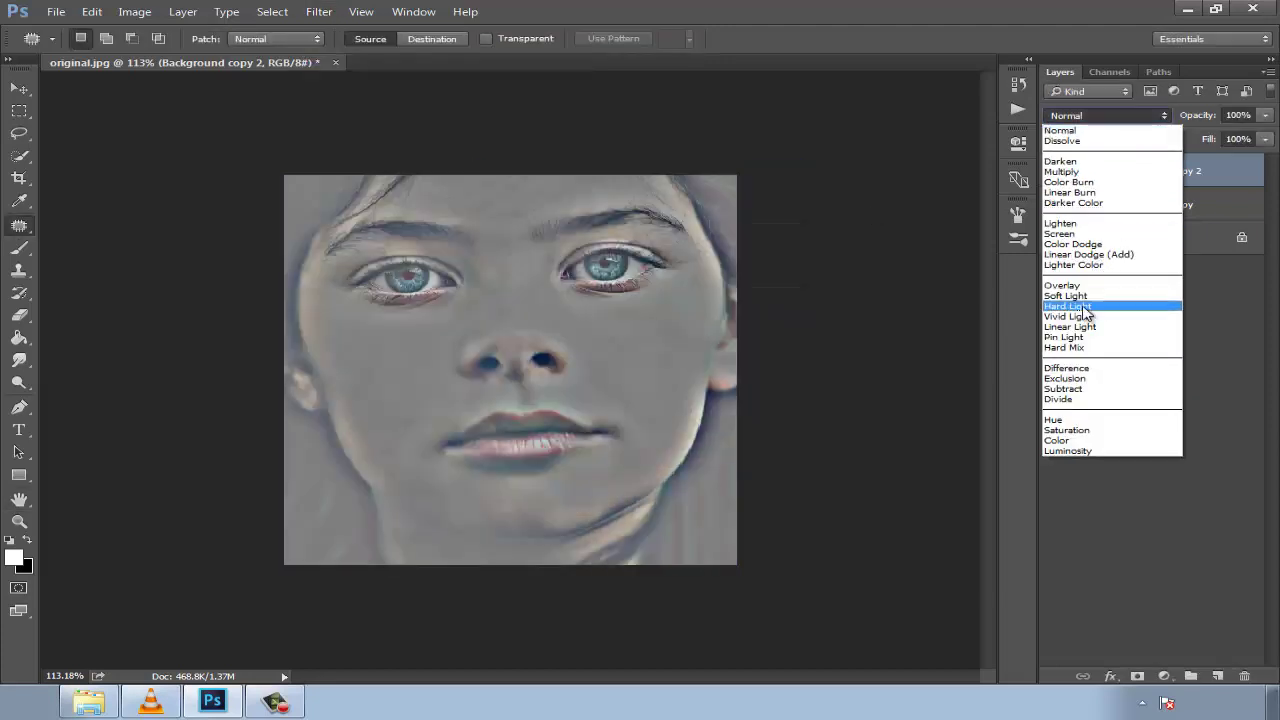
click(1100, 288)
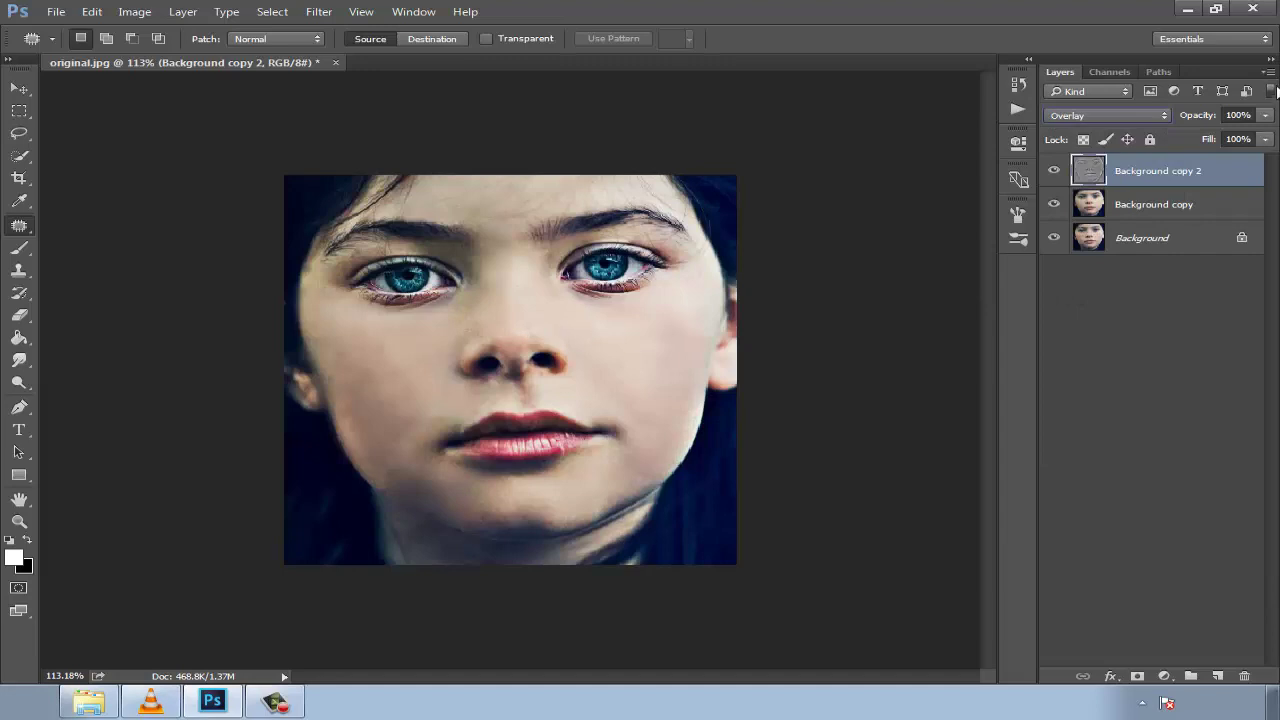
drag(1265, 114, 1182, 137)
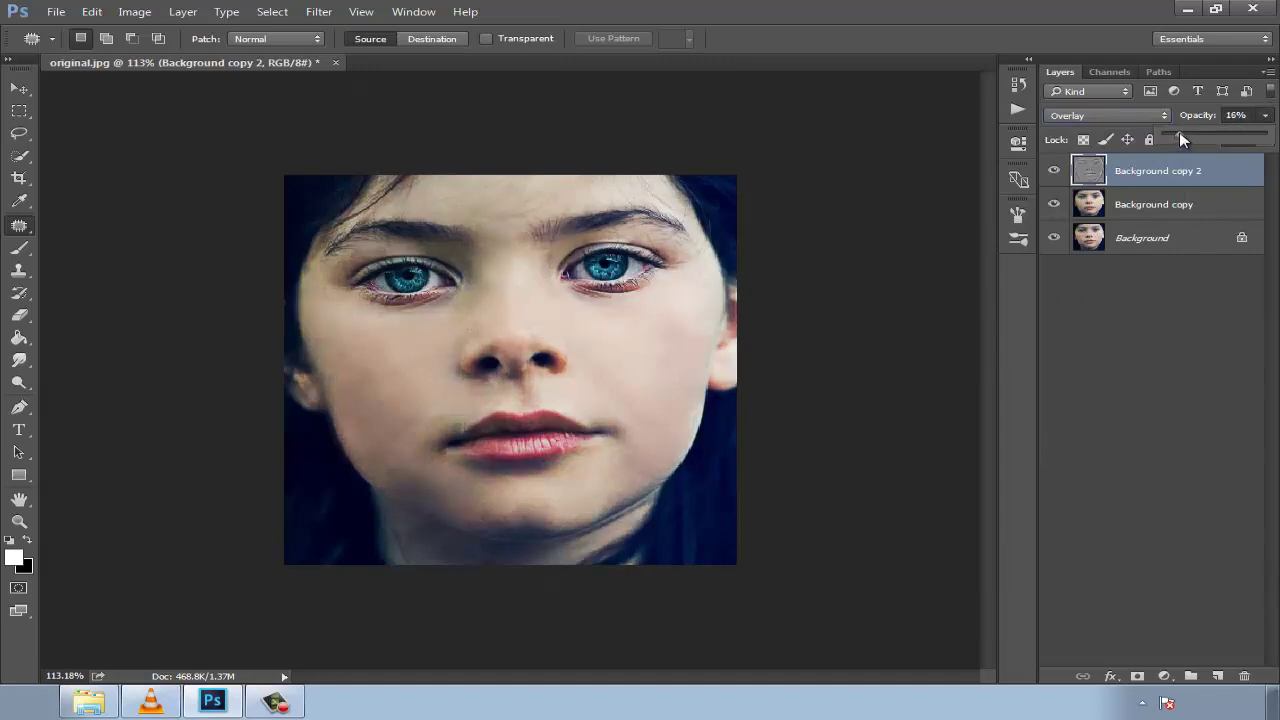
drag(1175, 138, 1172, 137)
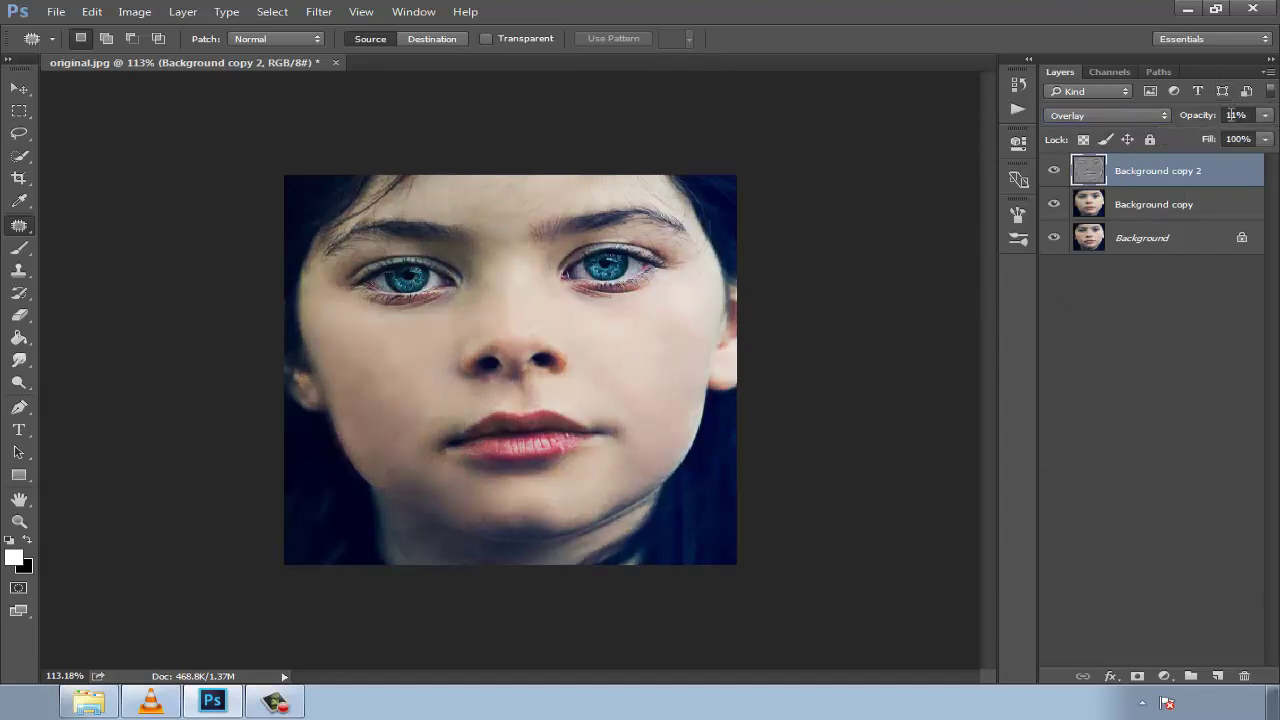
click(50, 12)
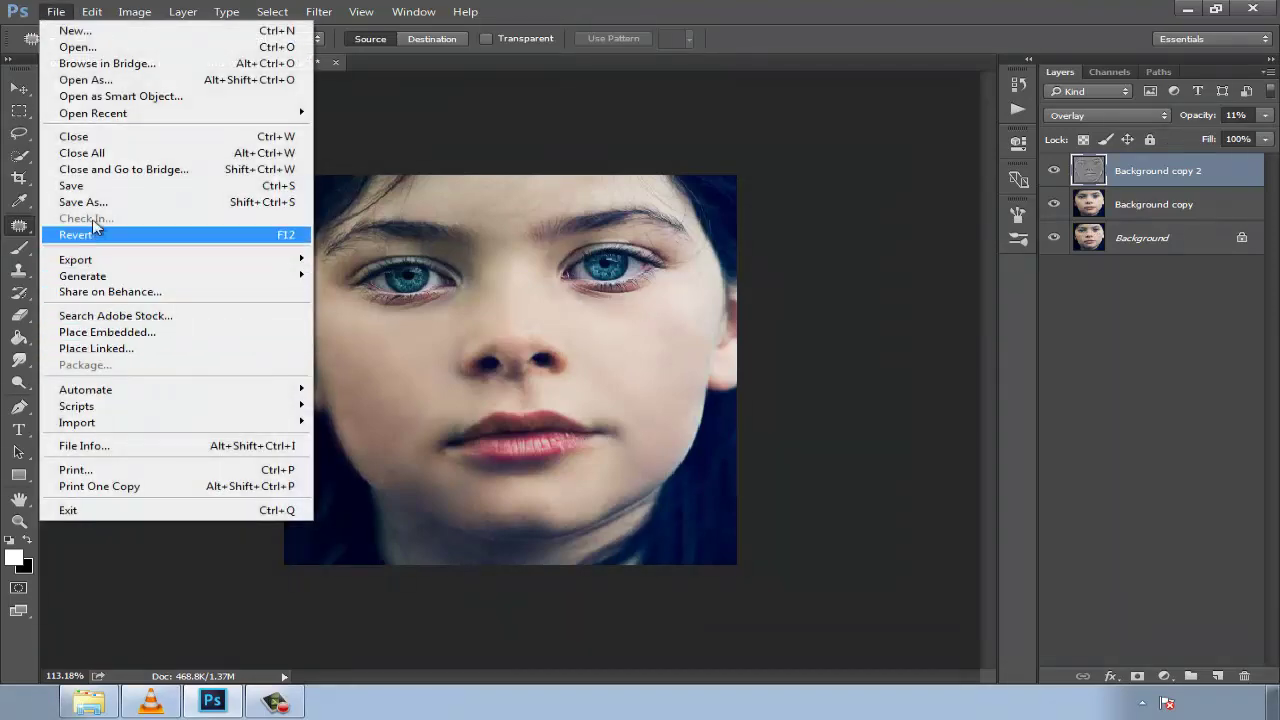
Choose Save As from the File menu to save the retouched portrait
click(96, 204)
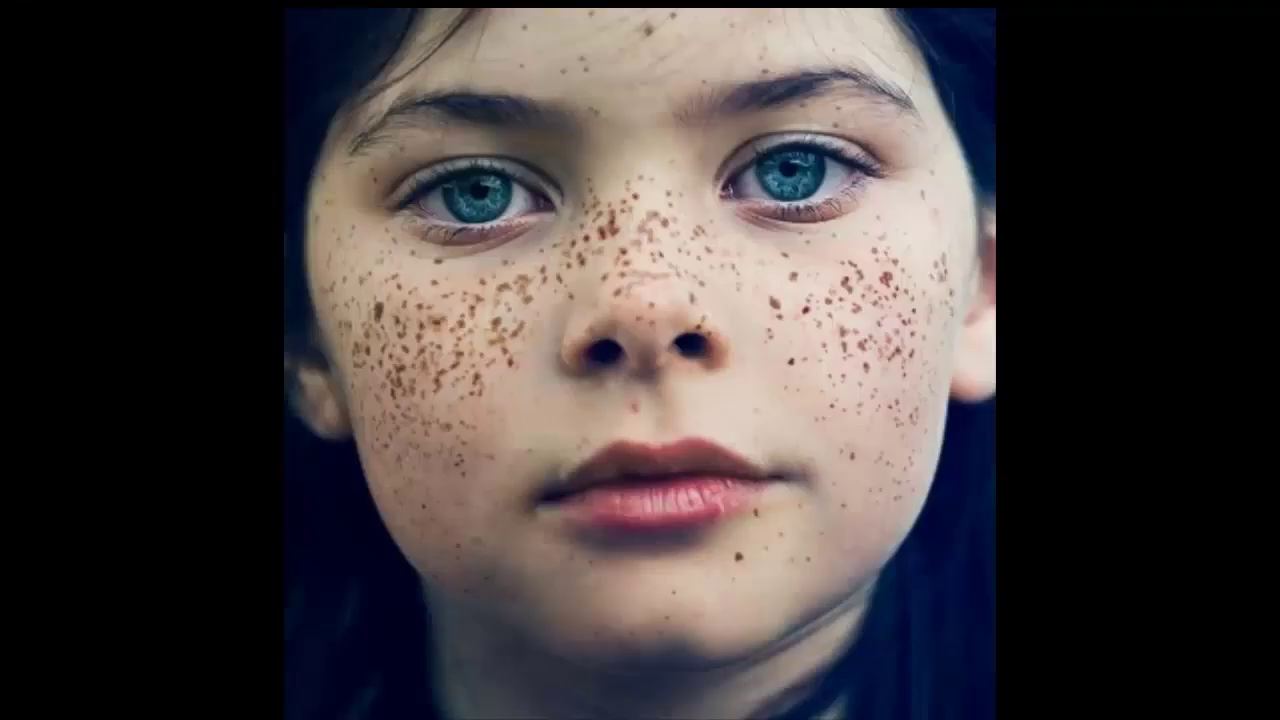